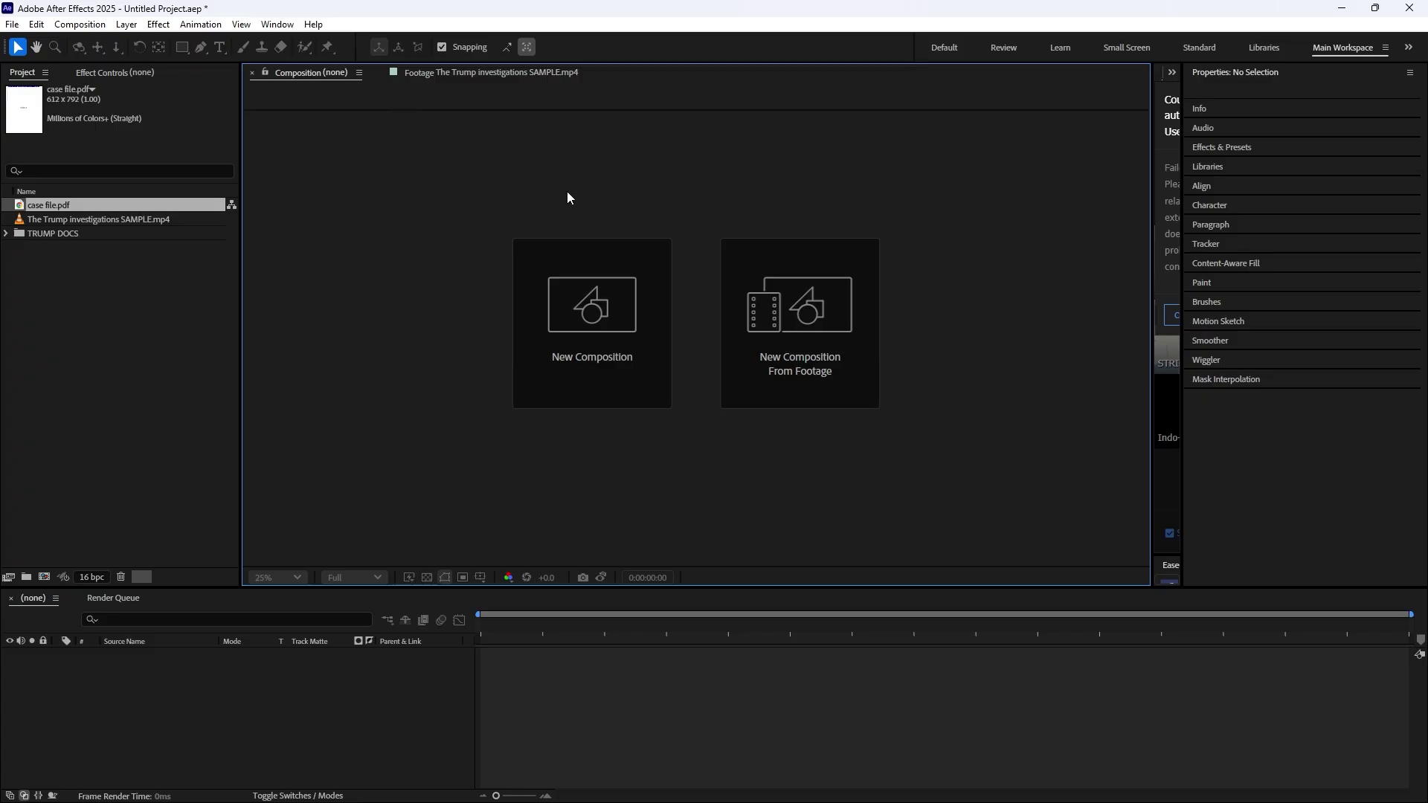
Create a new 1920×1080 composition, Comp 1, with a 0:00:15:00 duration
left_click(591, 305)
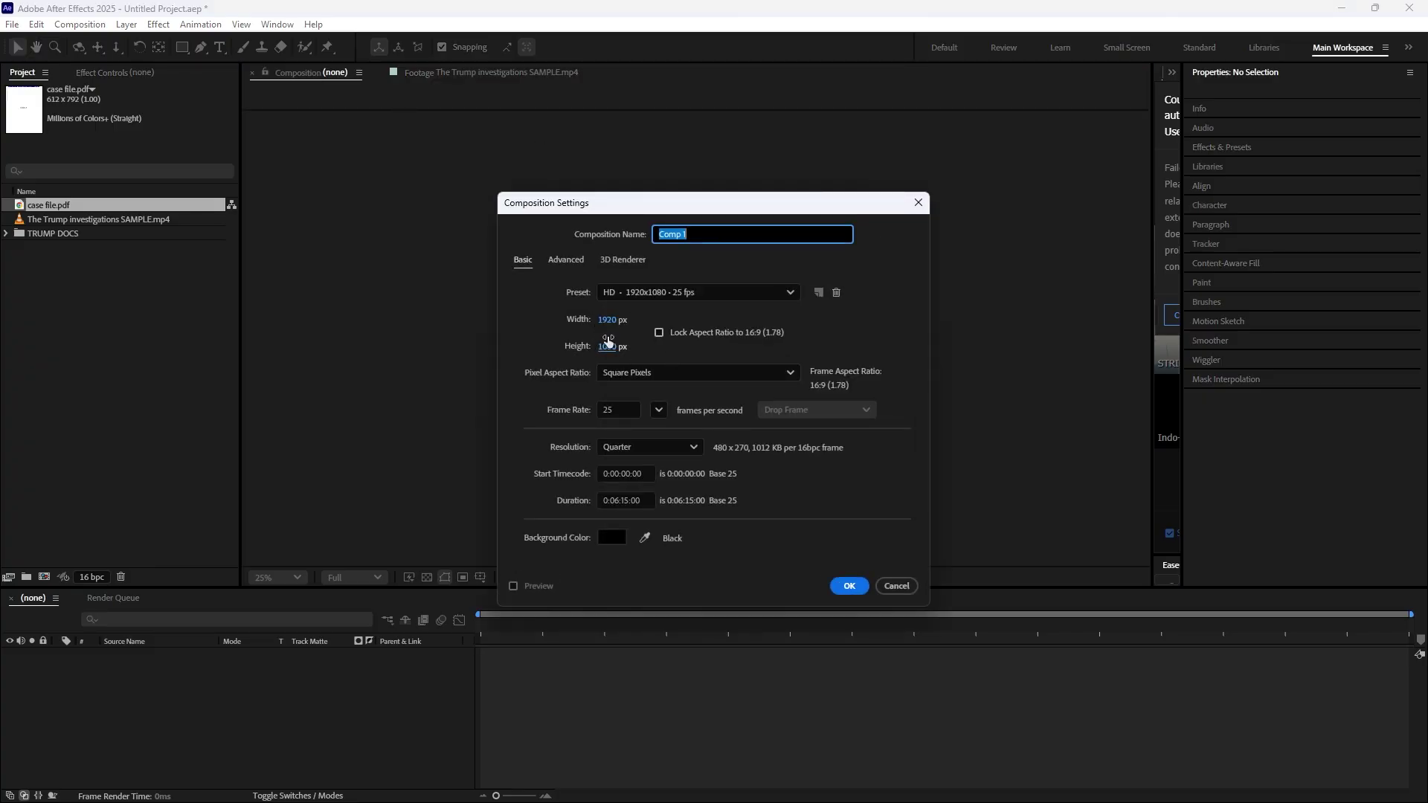
left_click(620, 502)
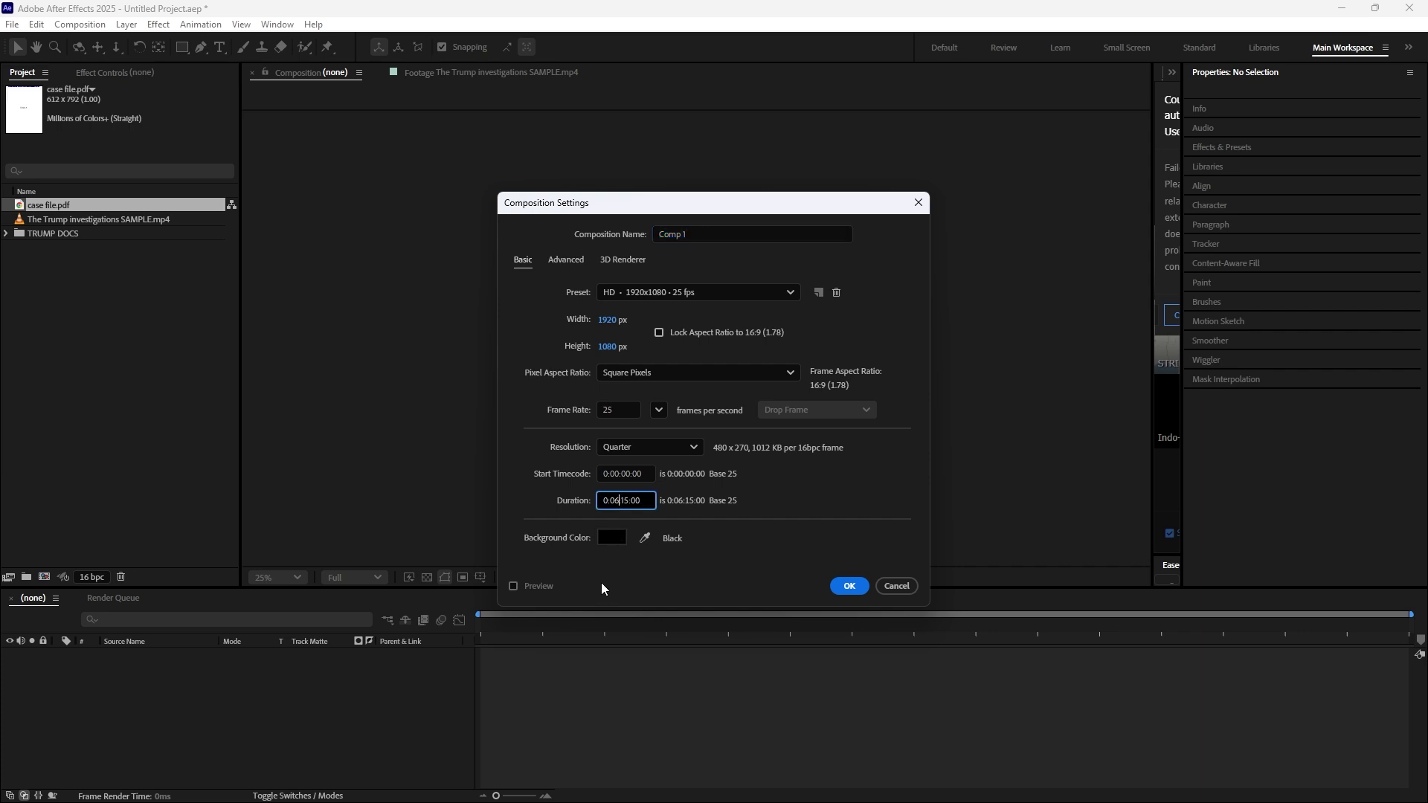
key("BackSpace")
type("0")
left_click(859, 586)
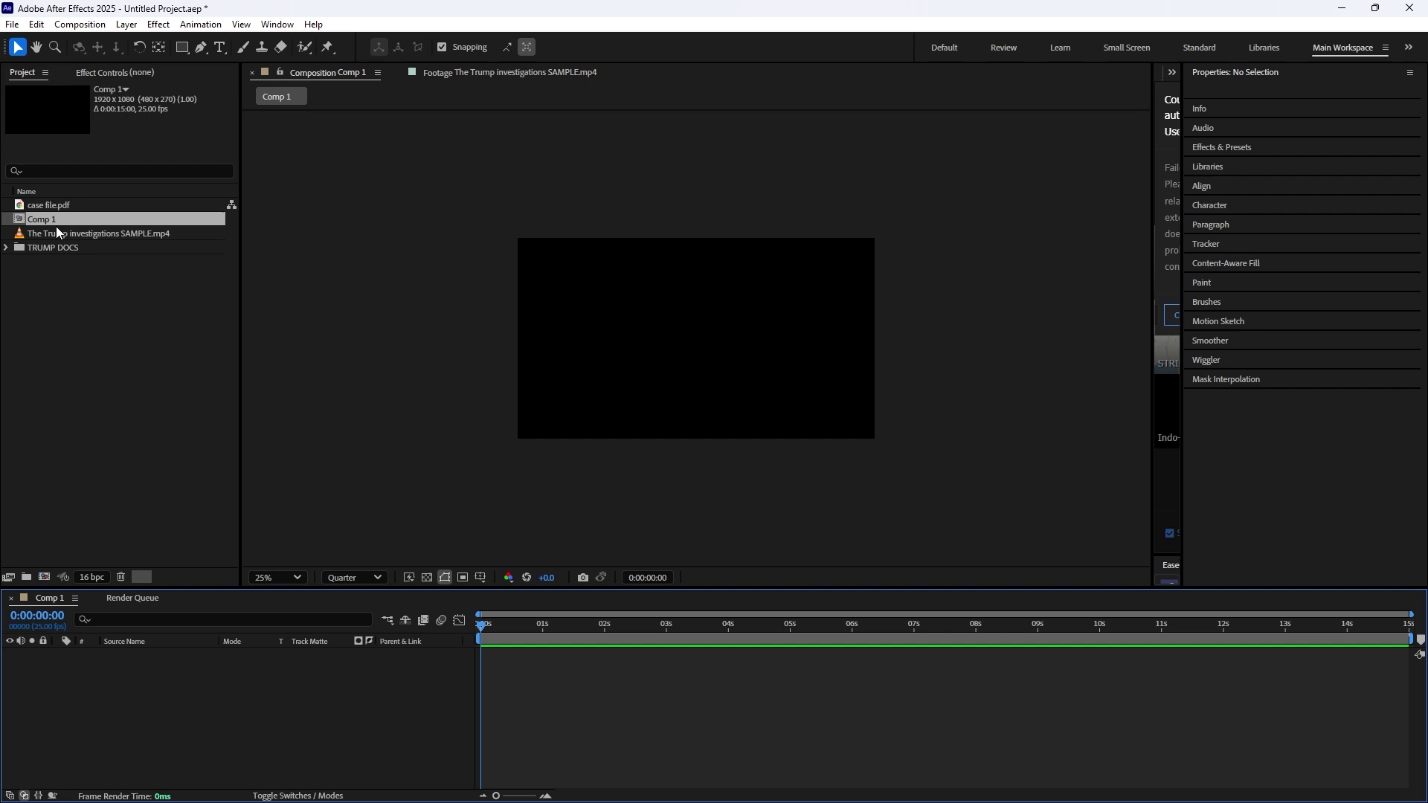
Open case file.pdf in the Footage viewer to view its Exhibit A page
left_click(50, 205)
double_click(51, 204)
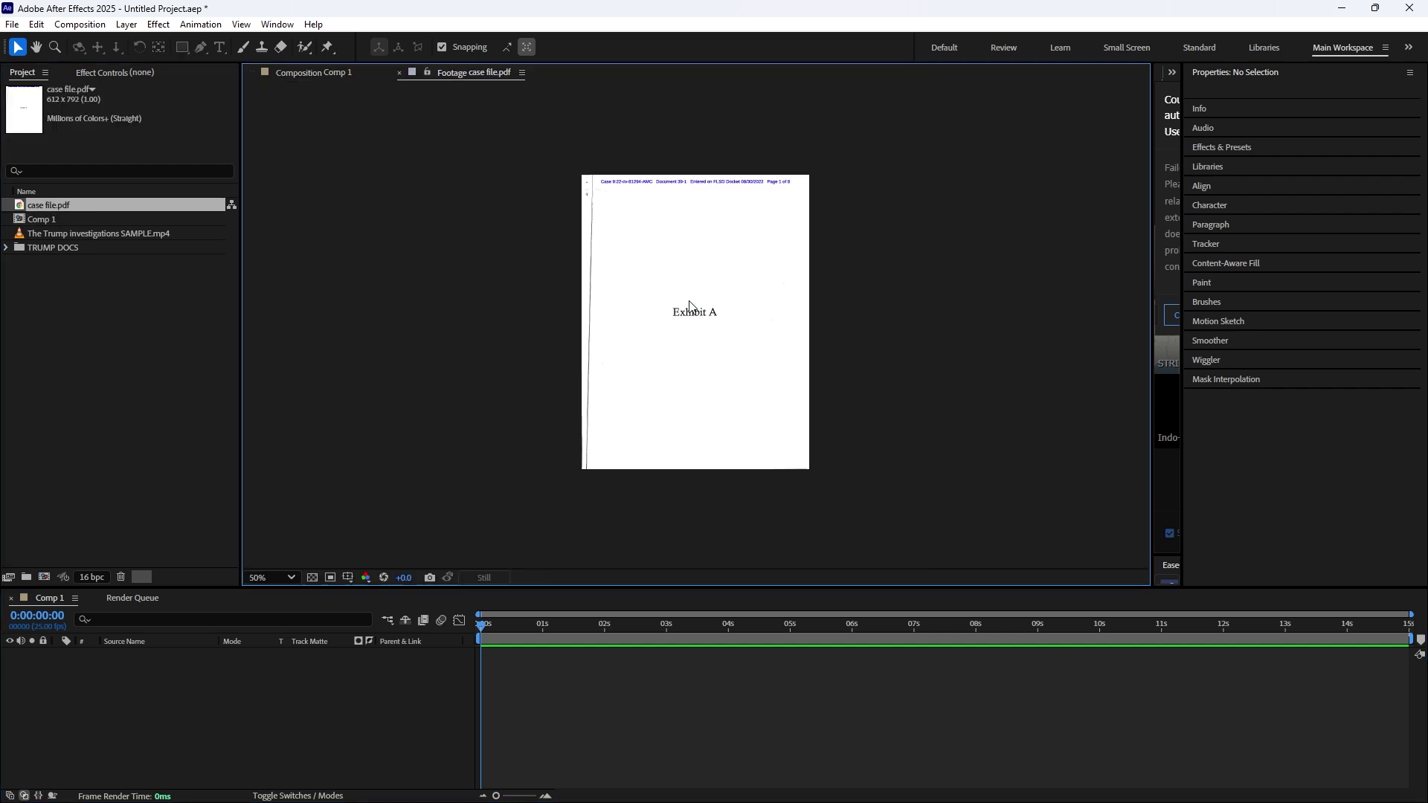
scroll(690, 306, "up", 2)
scroll(690, 305, "down", 2)
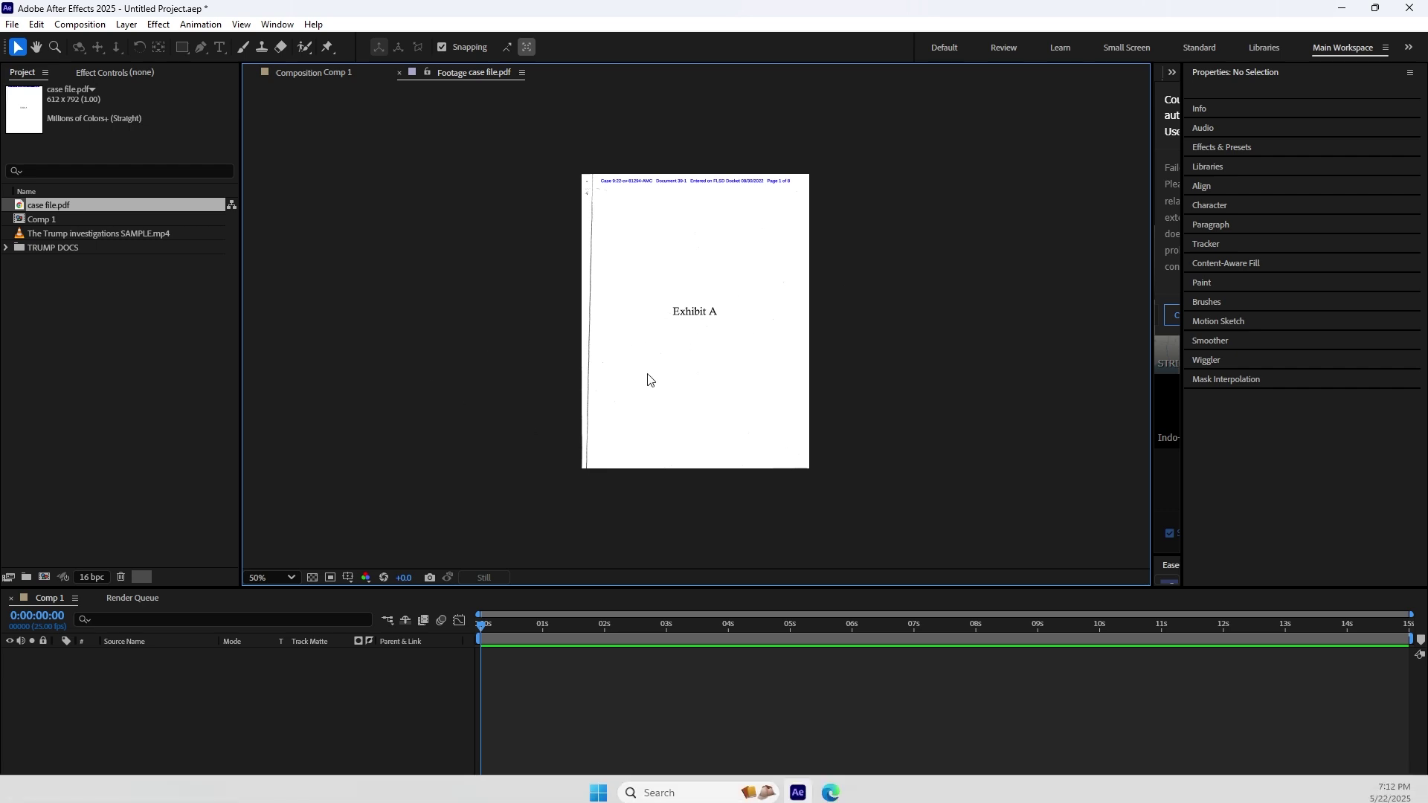
Scroll through the eight pages of case file.pdf in Edge, then show iLovePDF's Split PDF page
left_click(831, 791)
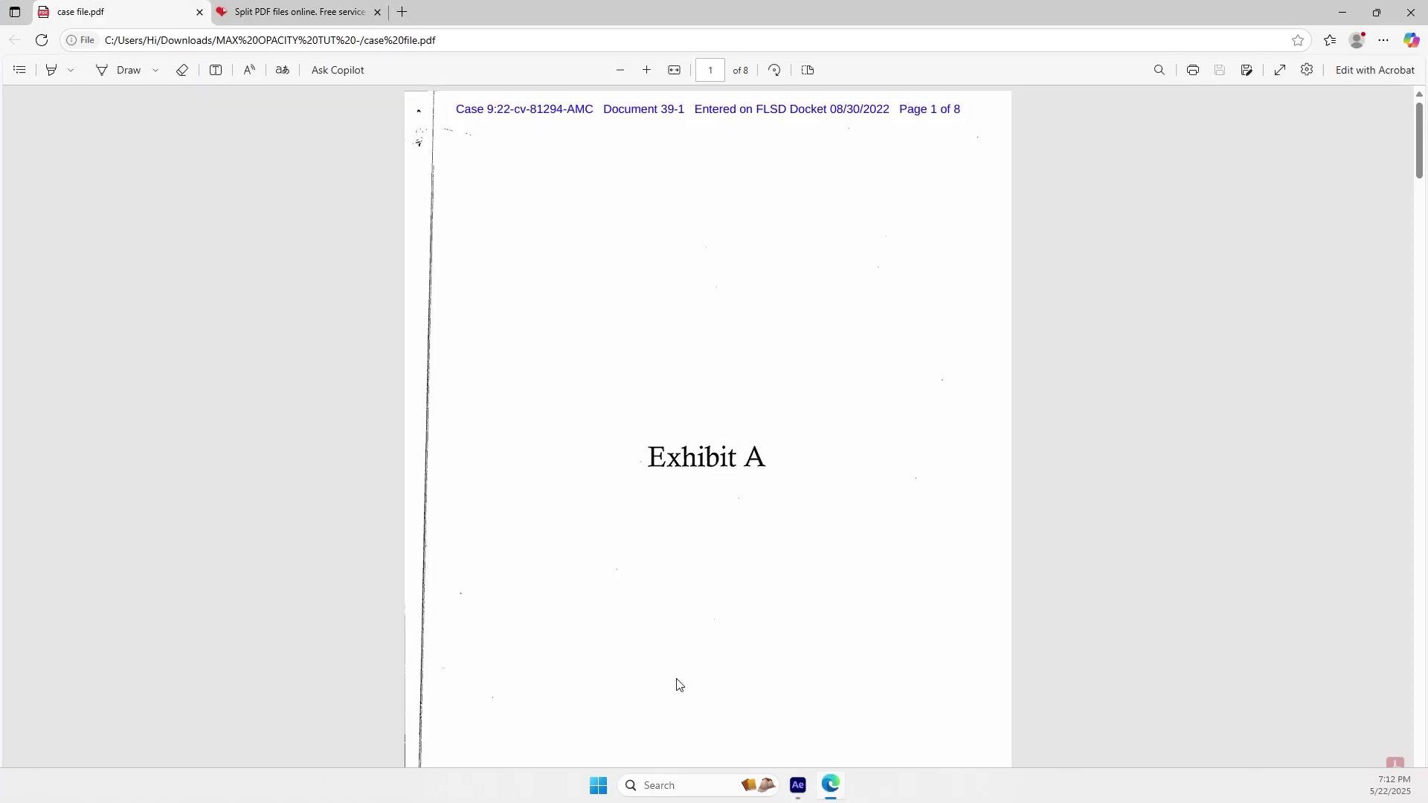
scroll(715, 381, "down", 3)
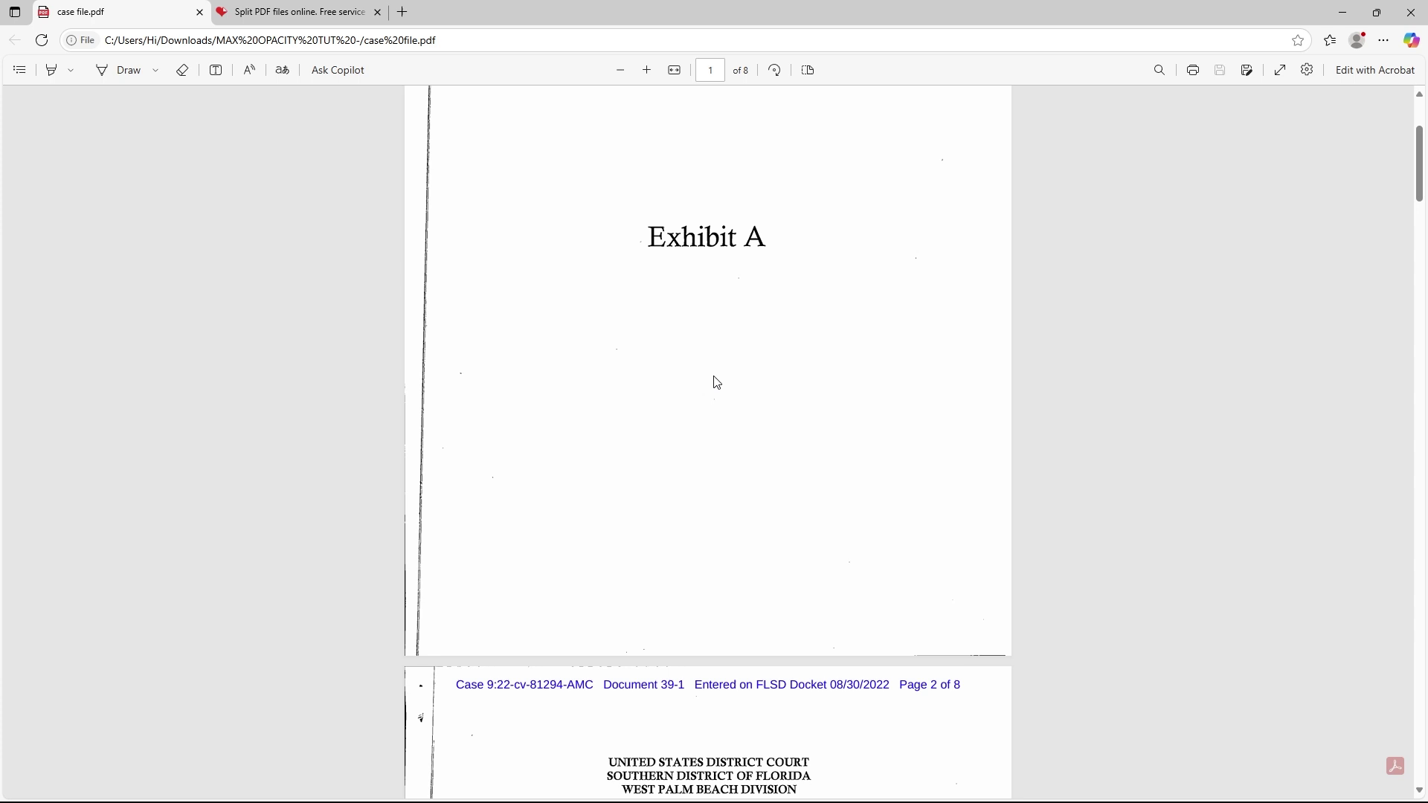
scroll(716, 382, "down", 20)
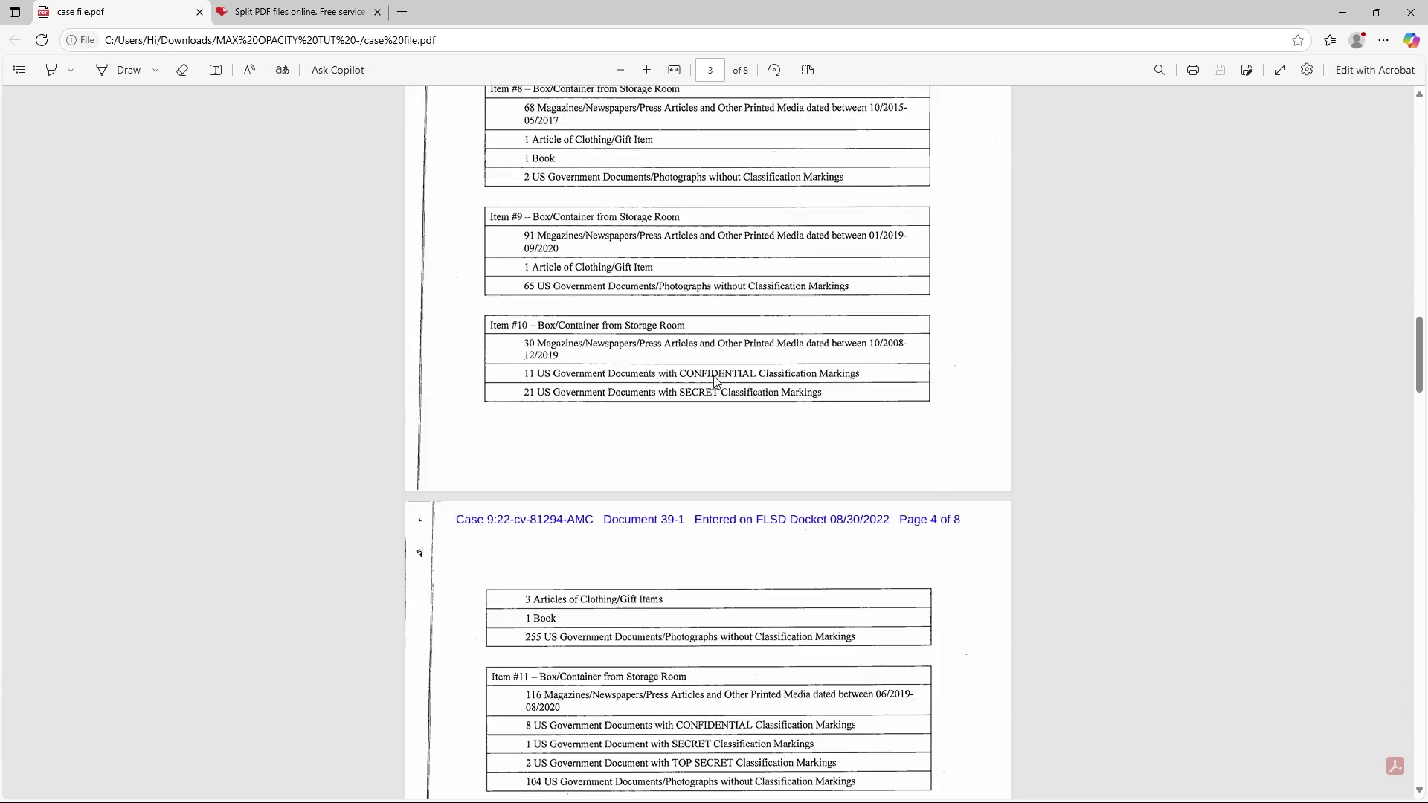
scroll(716, 381, "down", 14)
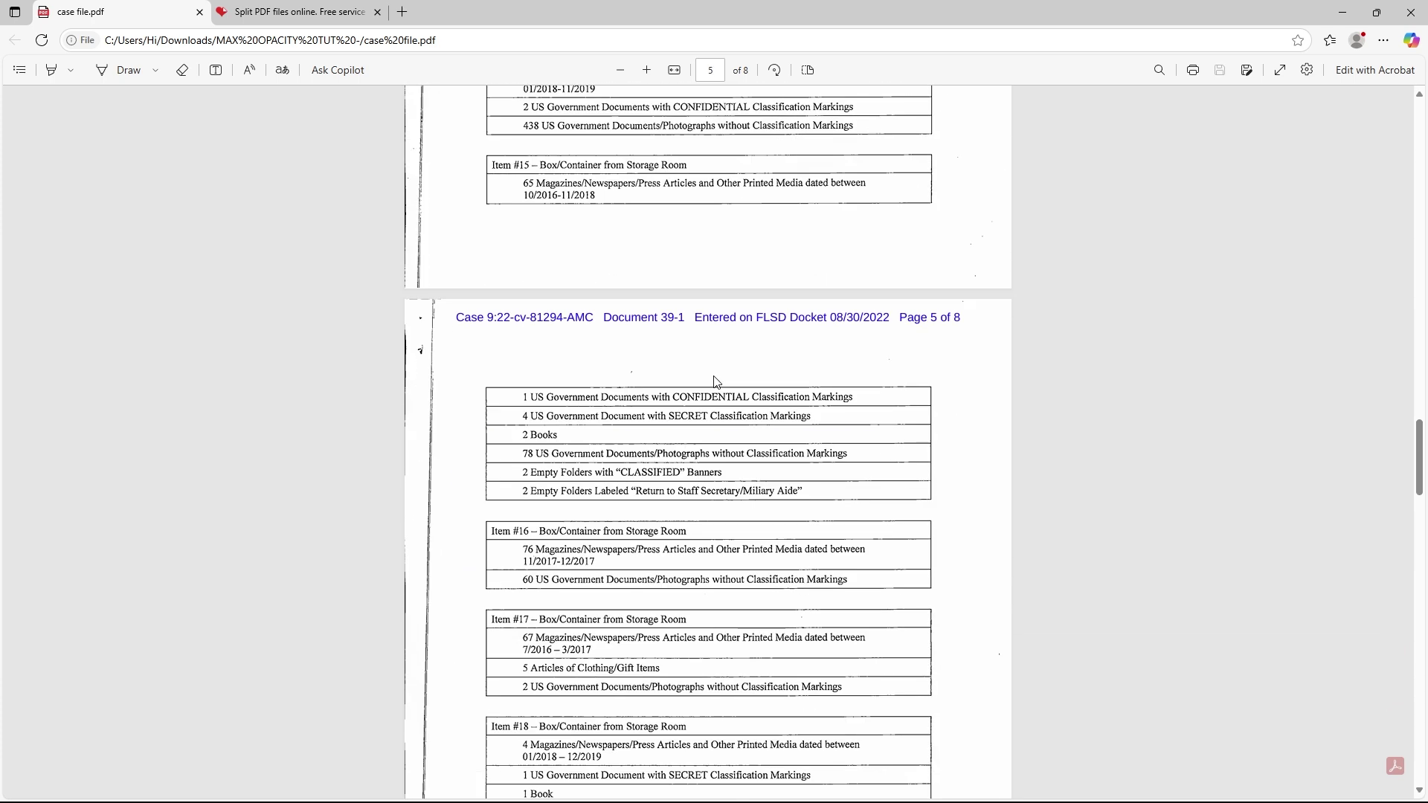
scroll(716, 381, "down", 1)
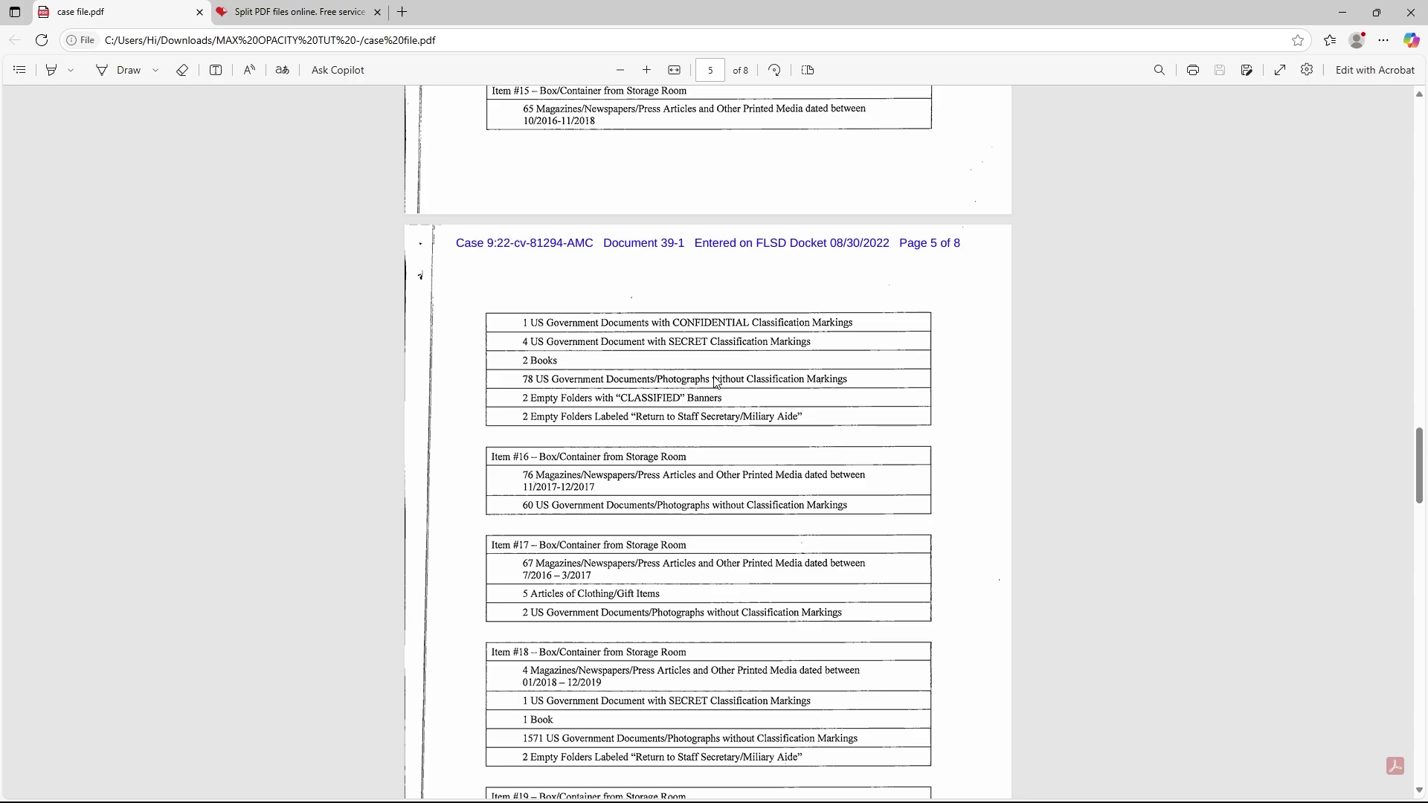
scroll(716, 381, "down", 20)
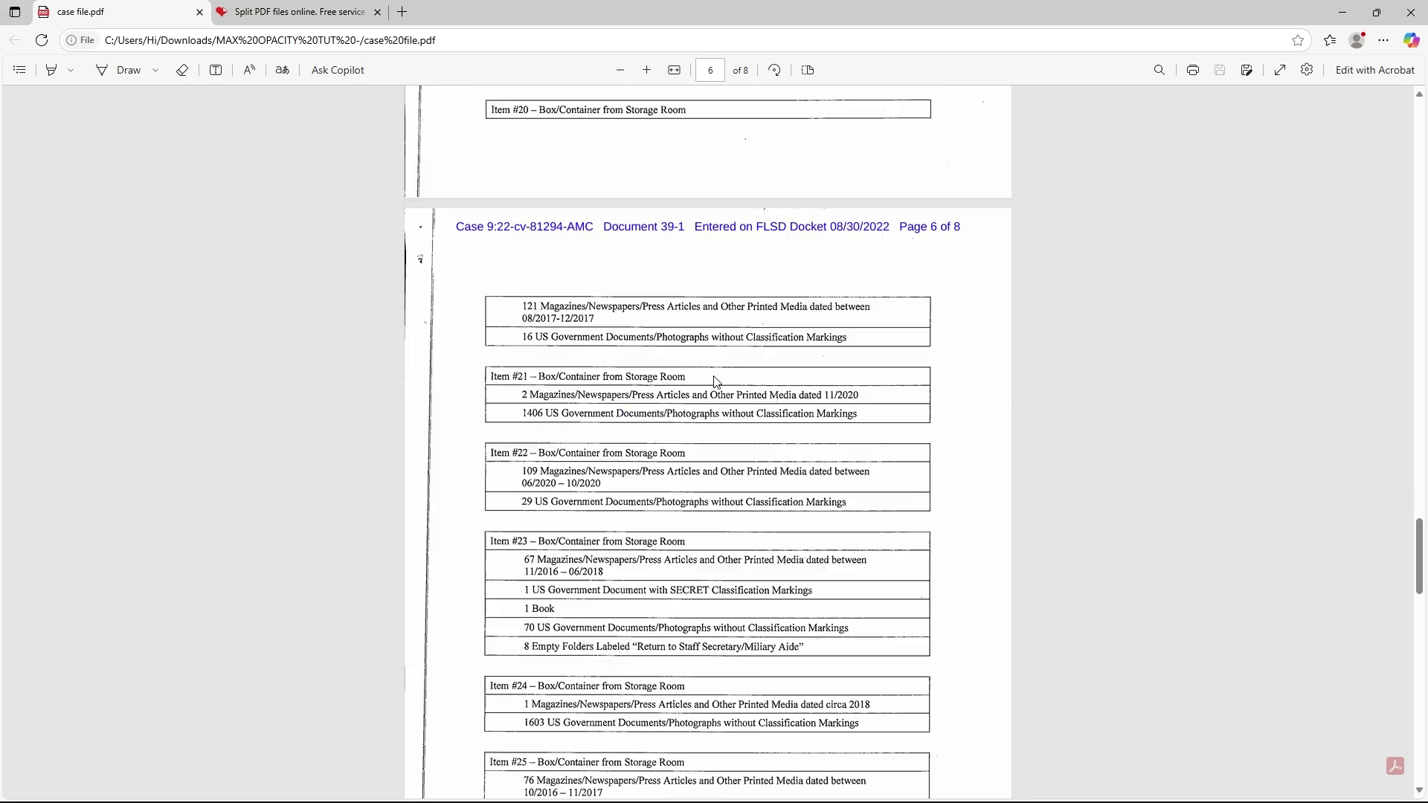
scroll(715, 381, "up", 18)
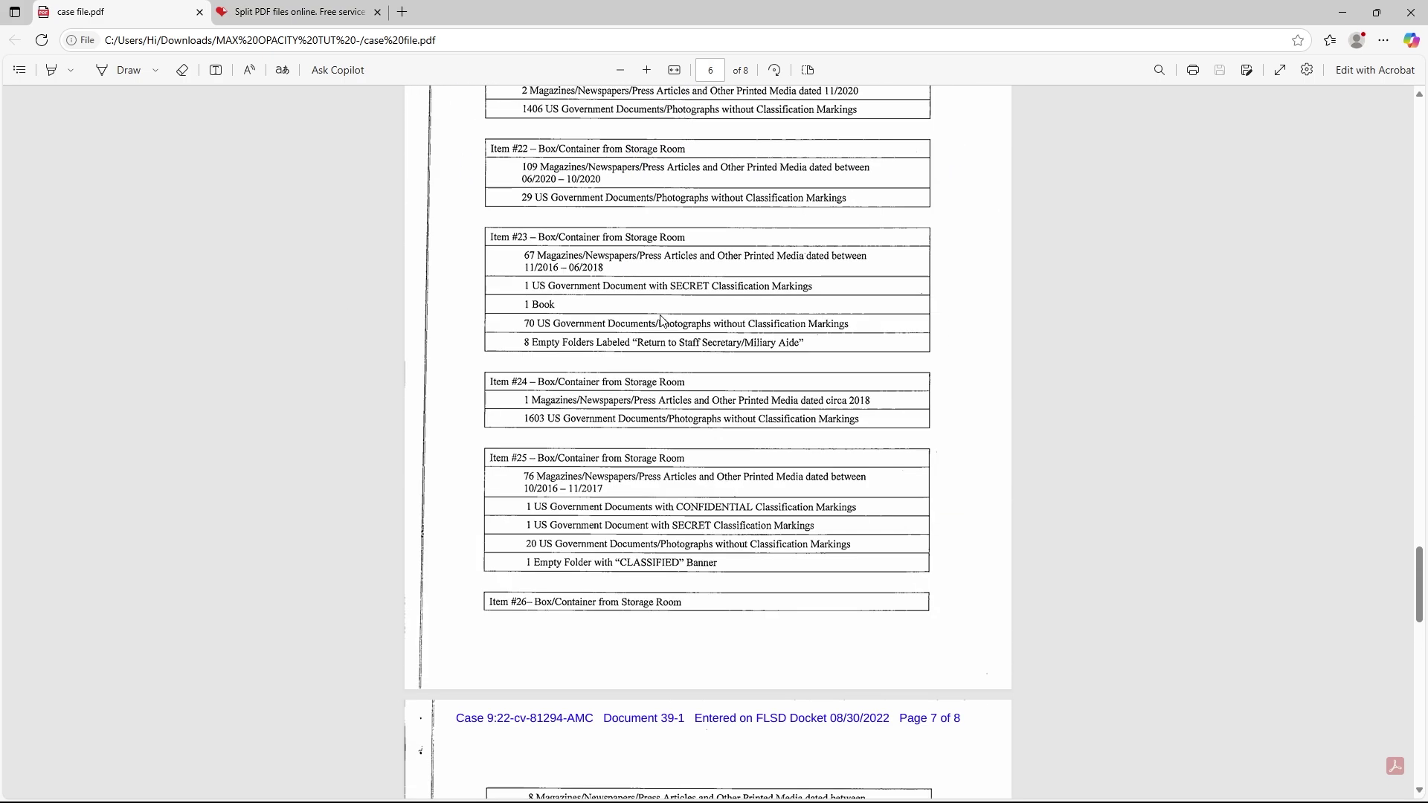
scroll(616, 350, "up", 8)
scroll(615, 350, "up", 18)
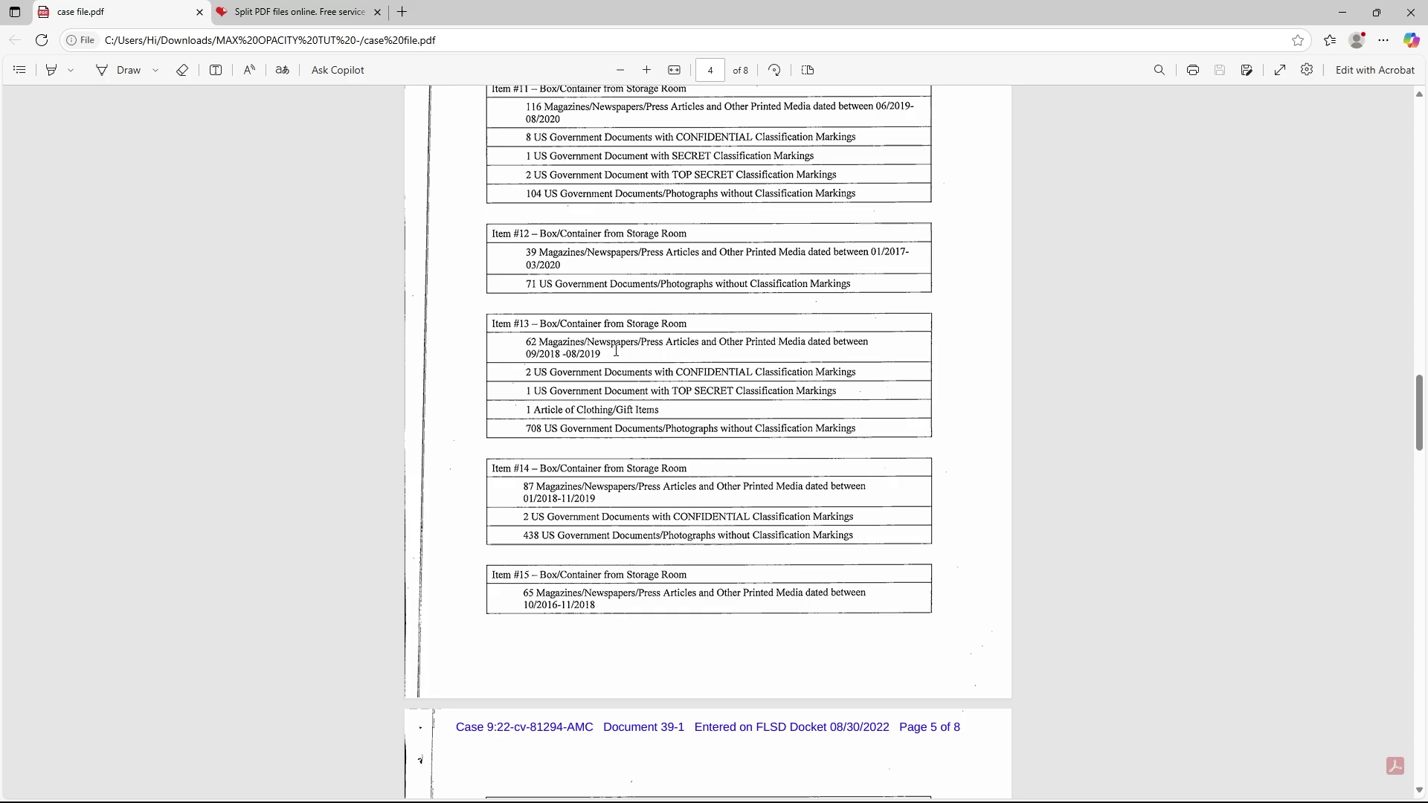
scroll(616, 349, "up", 8)
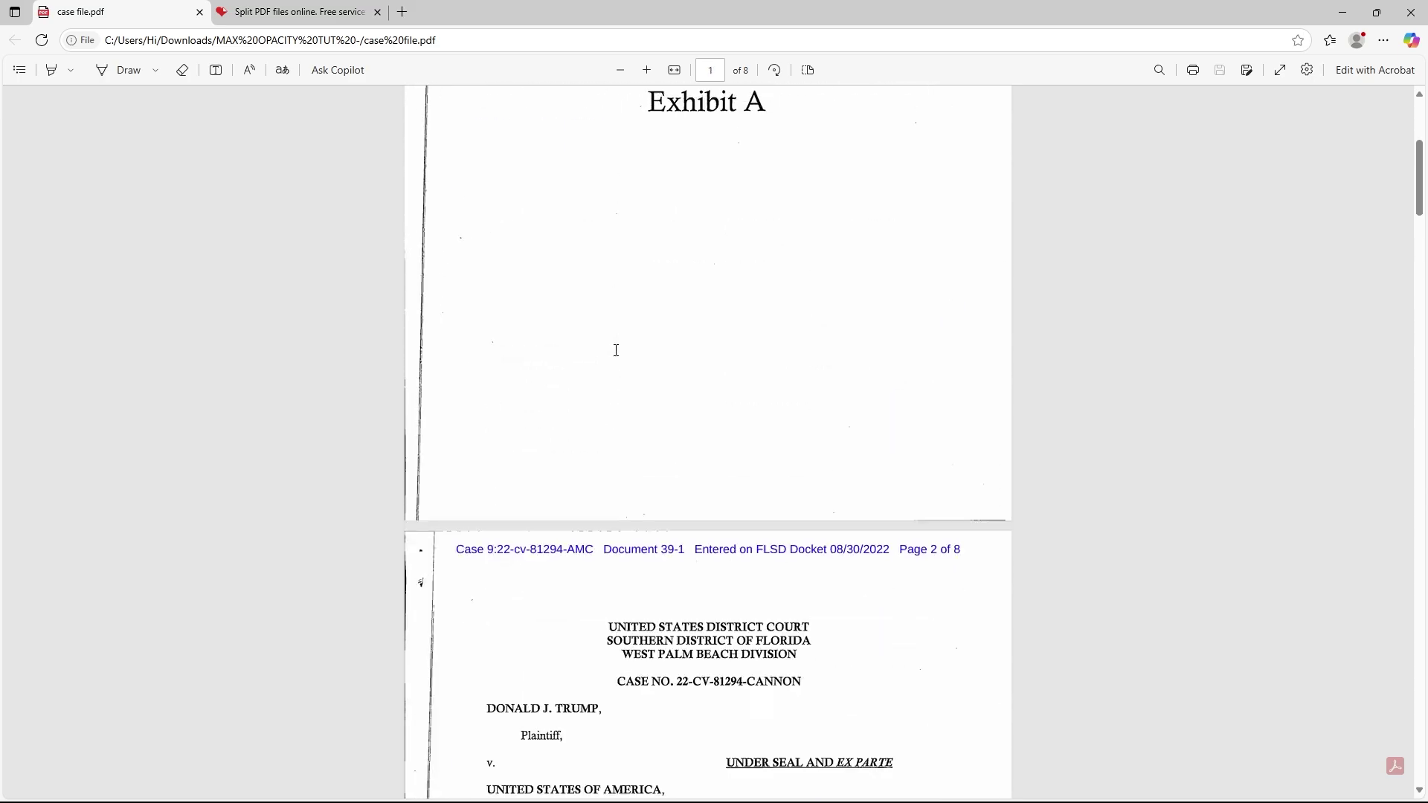
left_click(275, 11)
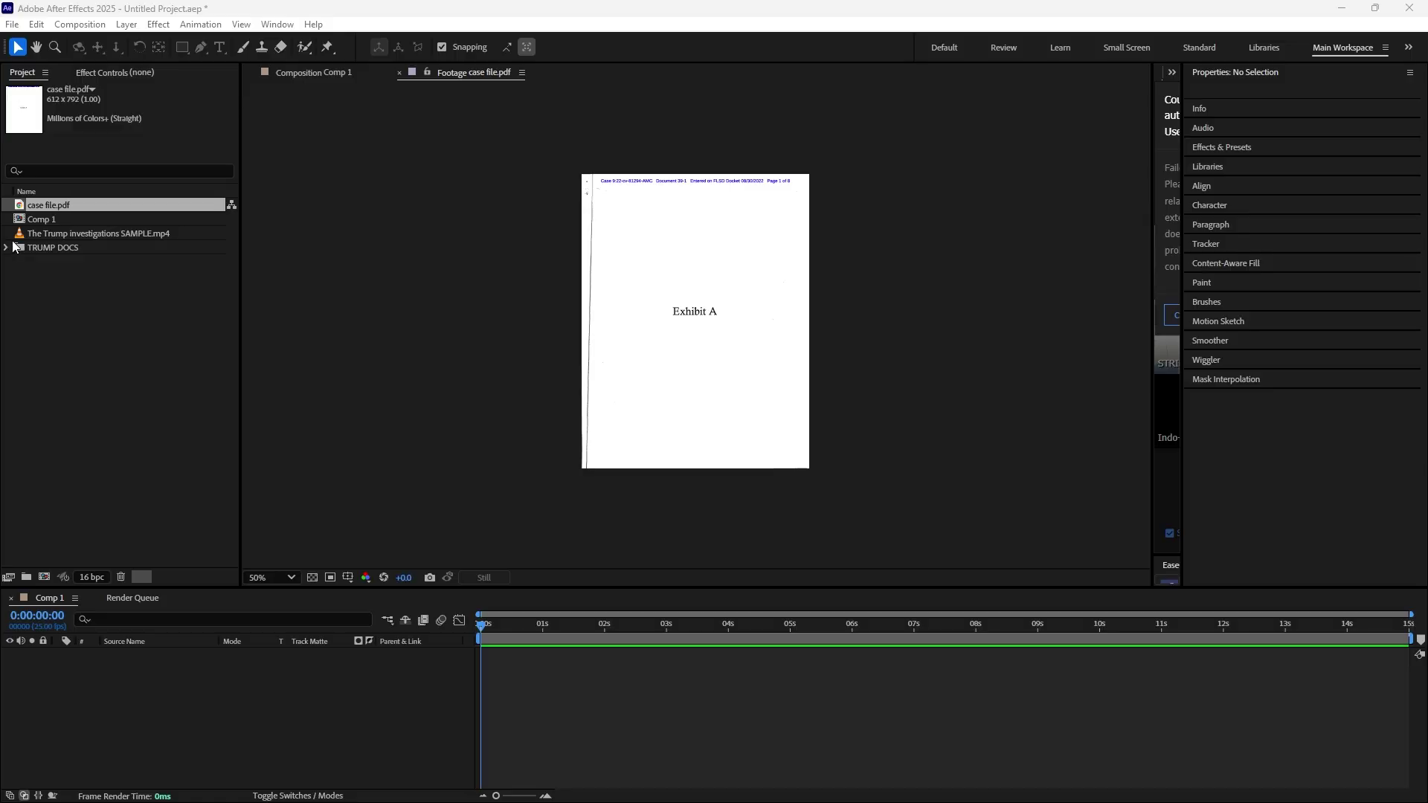
Expand the documents folder, select page-0002 through page-0008, then select case file.pdf
left_click(7, 246)
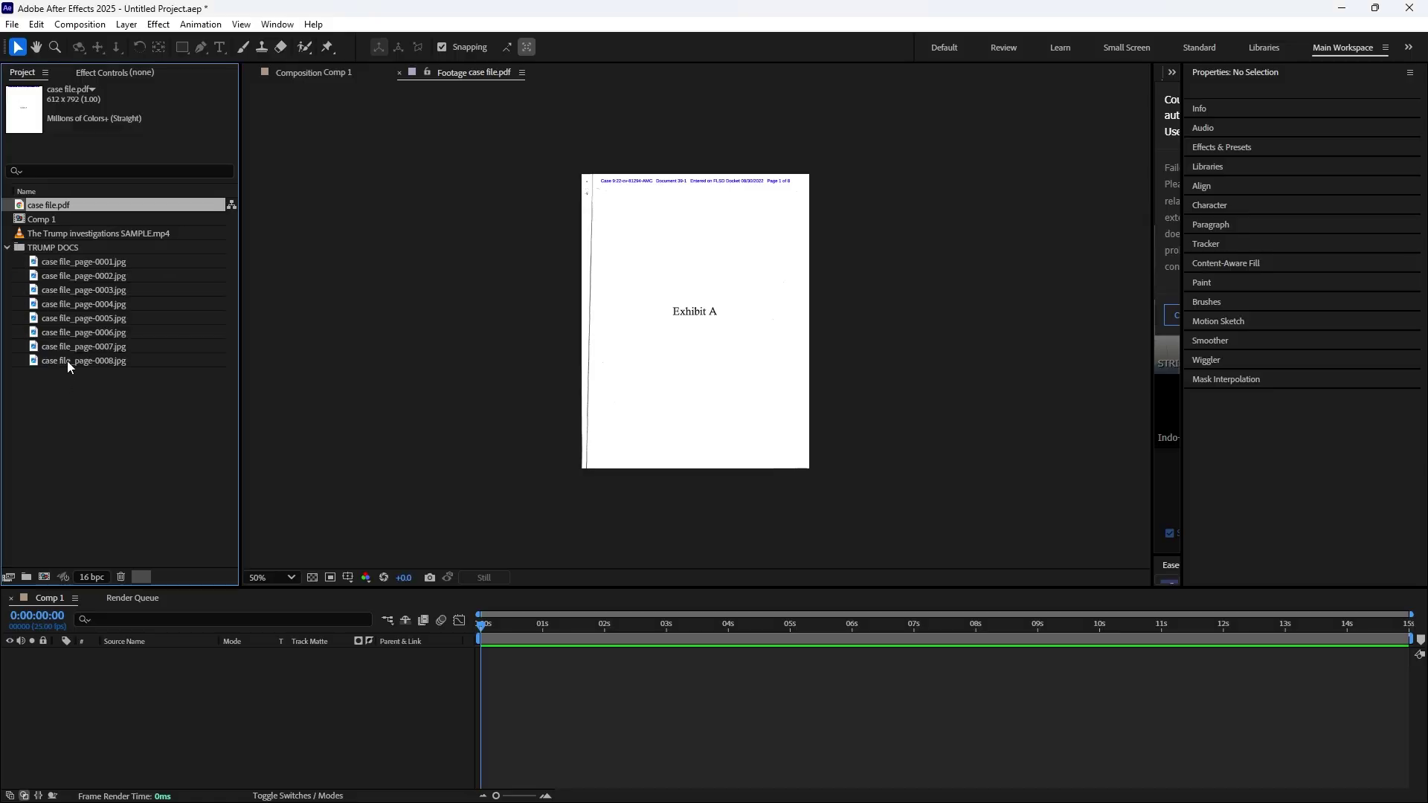
left_click_drag(74, 383, 89, 283)
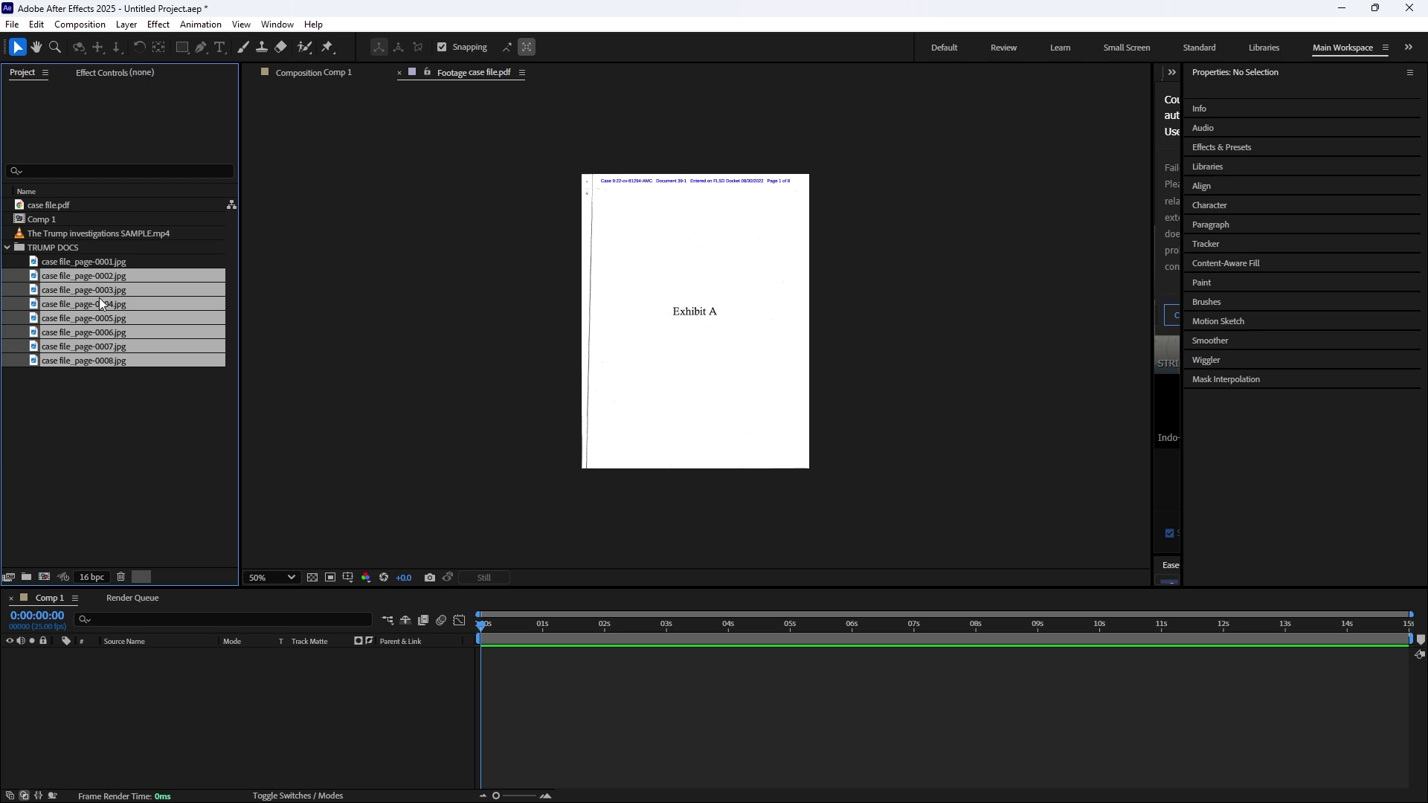
left_click(48, 204)
Search case file.pdf in Edge for 'confidential'
mouse_move(497, 802)
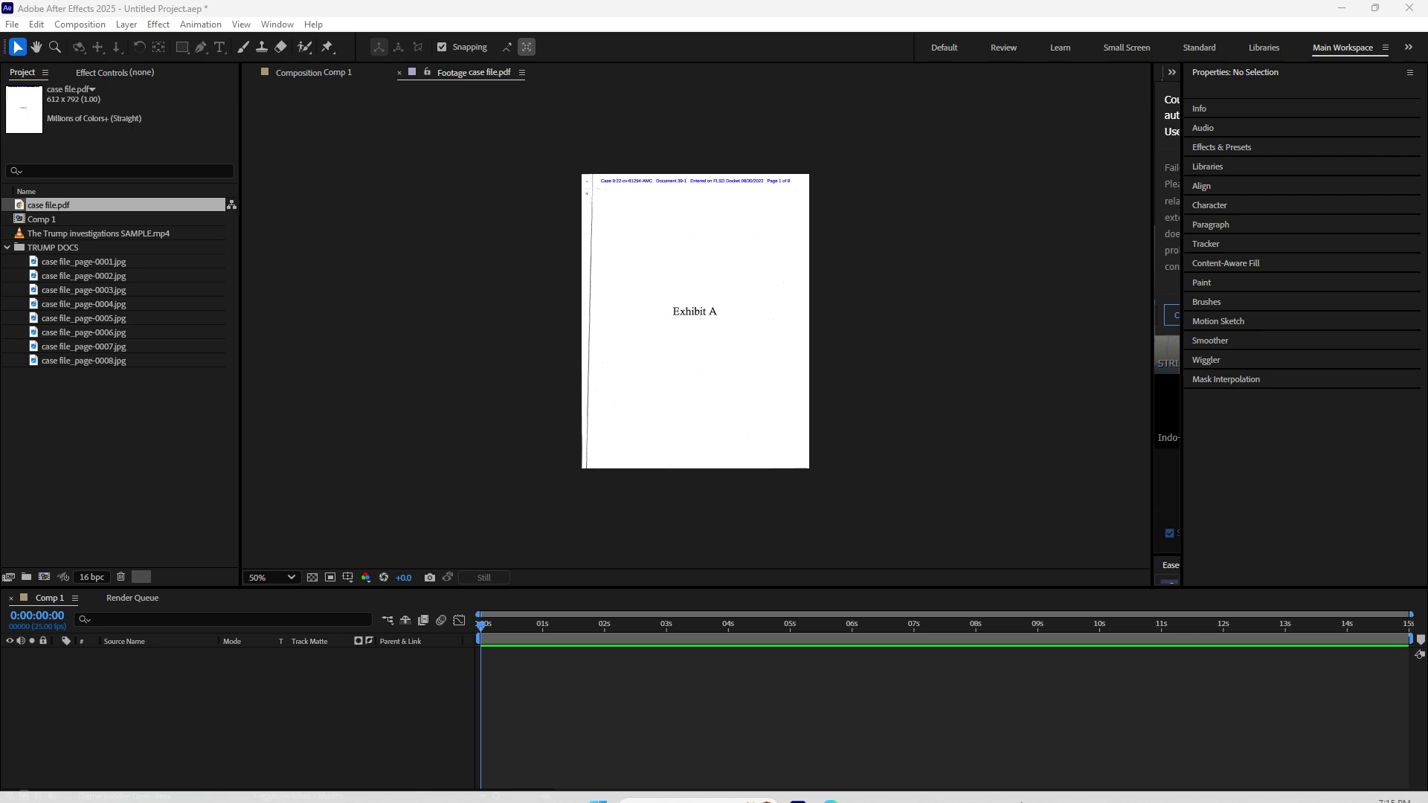
left_click(838, 796)
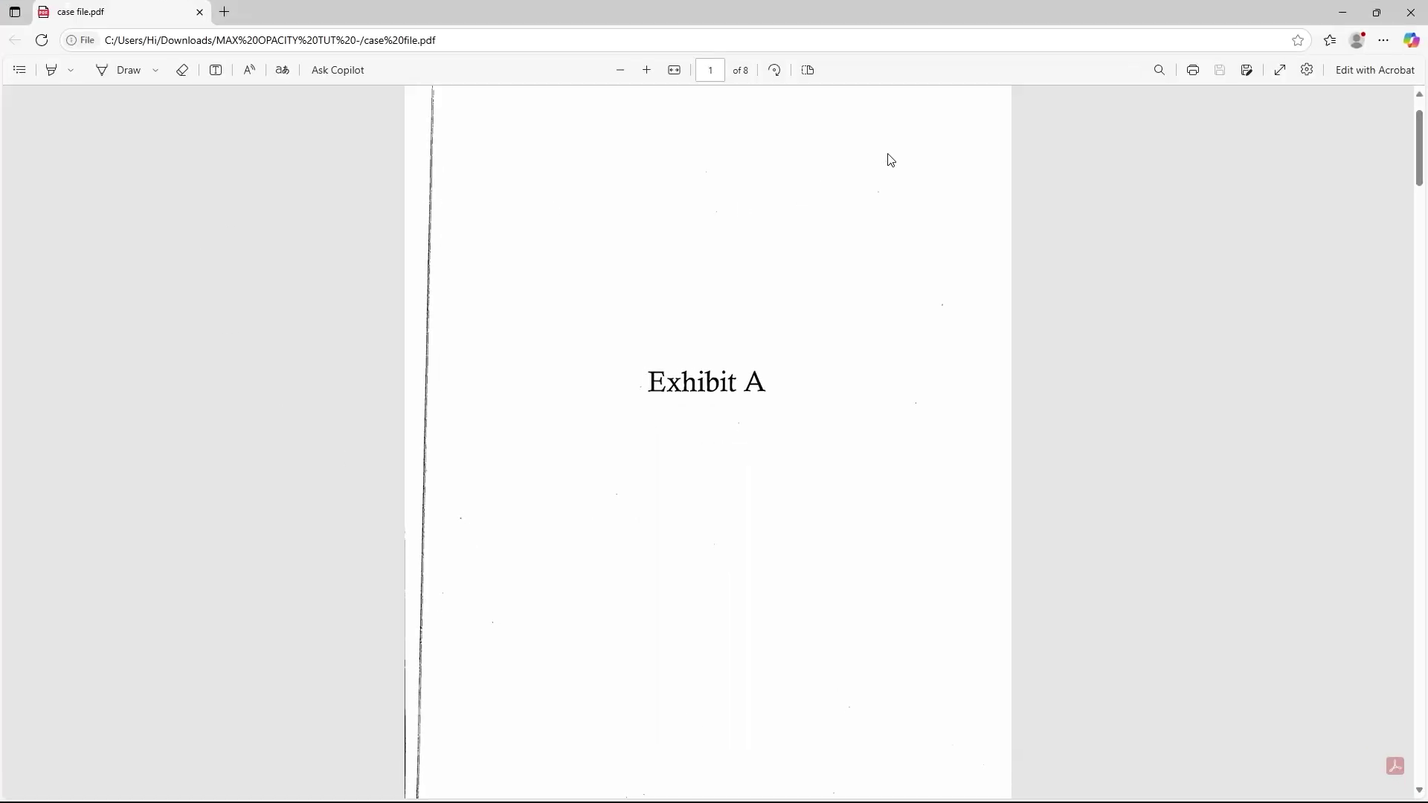
key("ctrl+f")
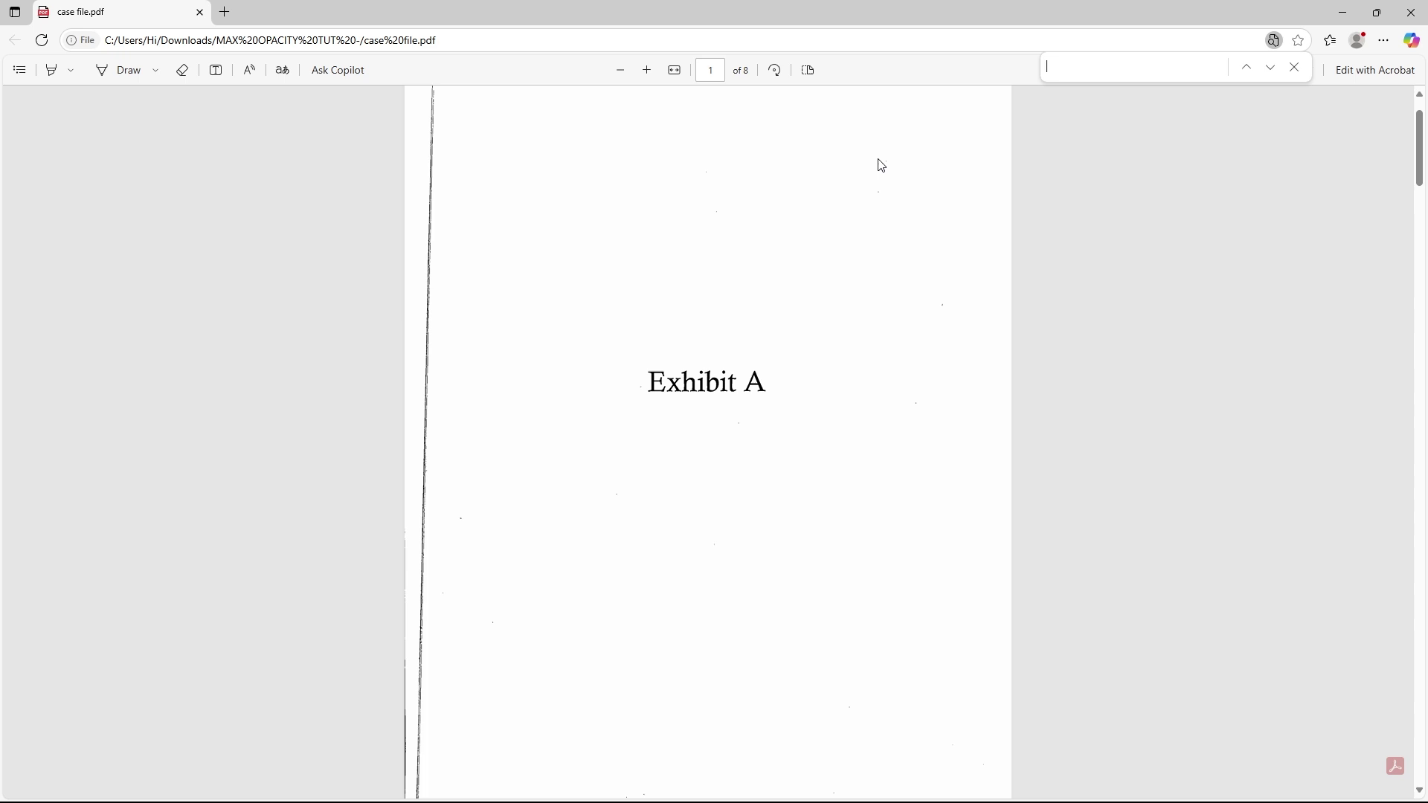
type("co")
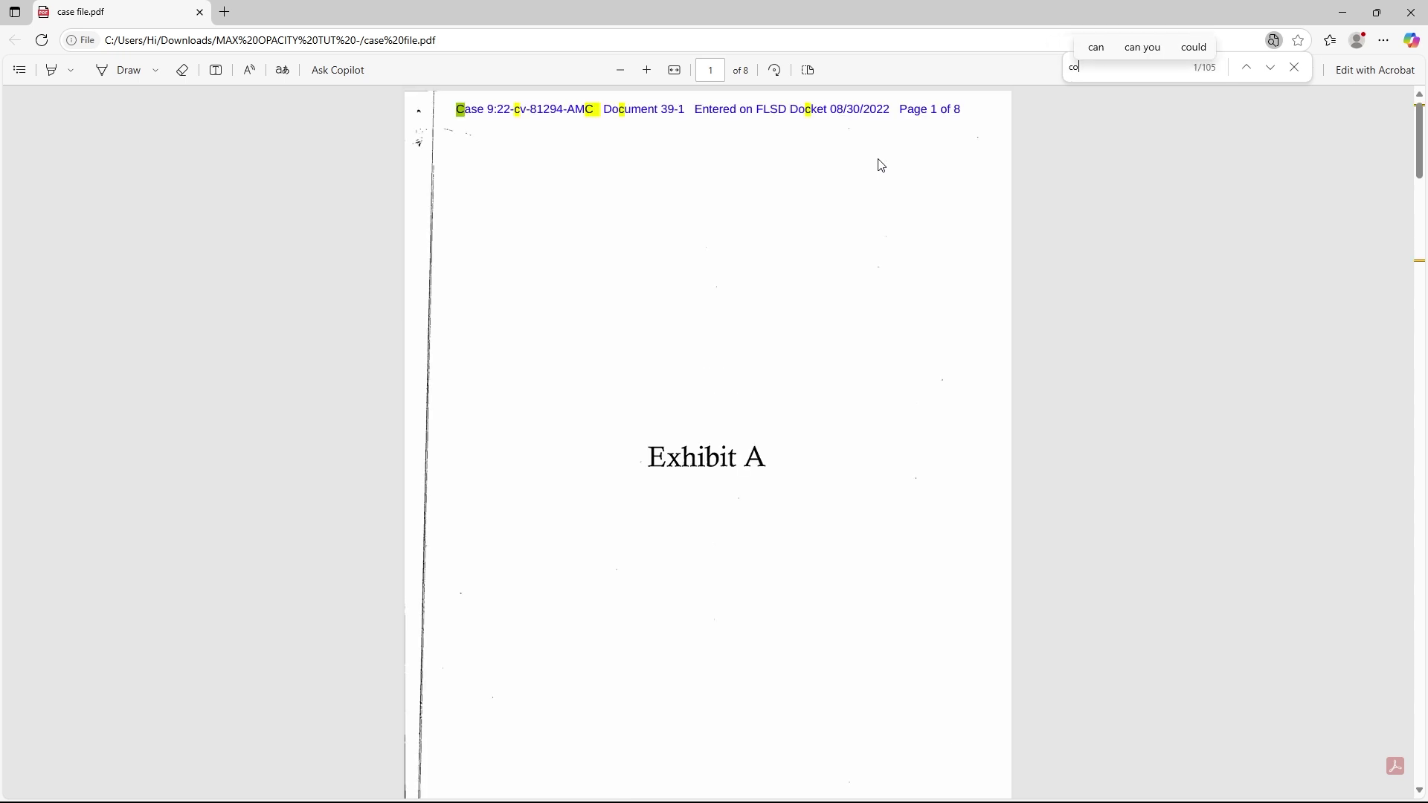
type("nfide")
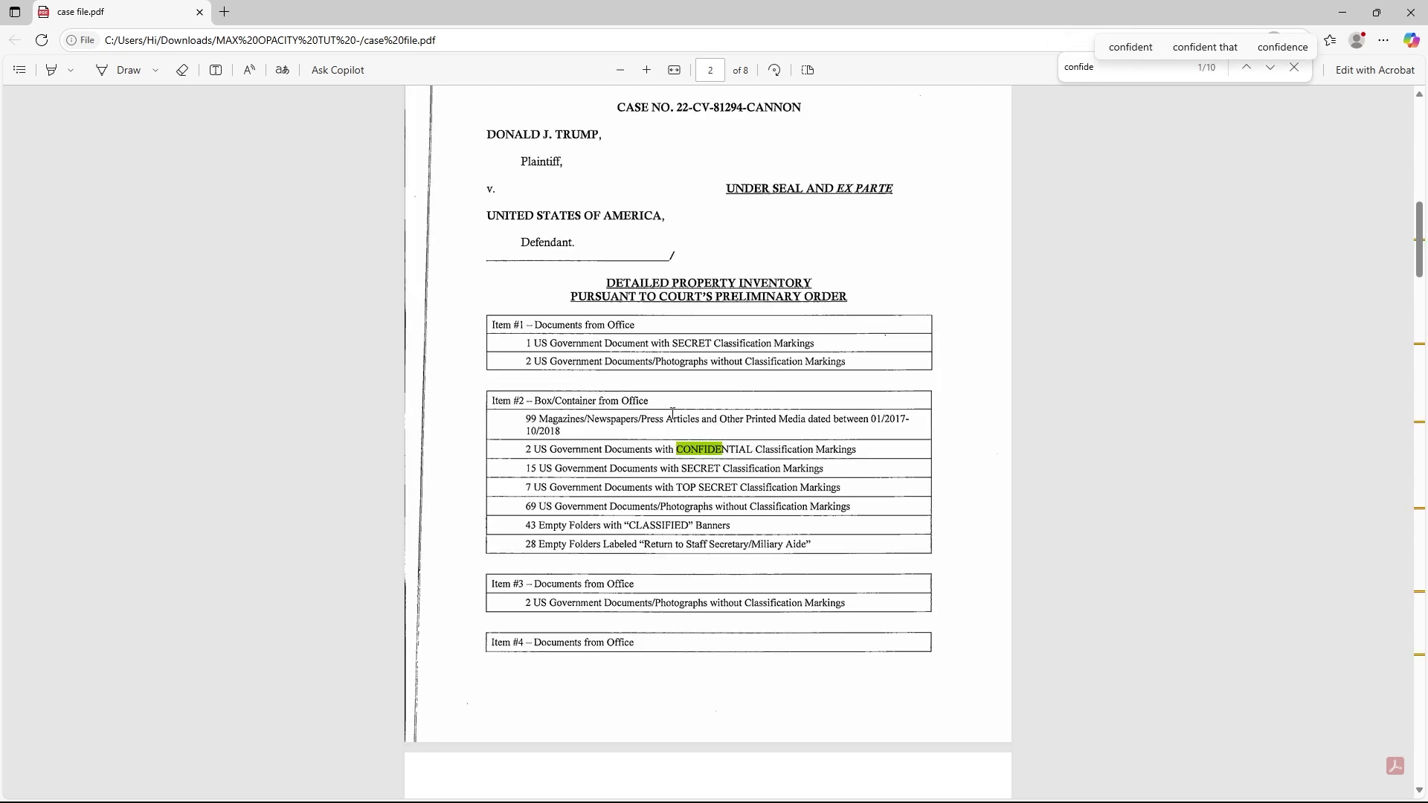
type("ntial")
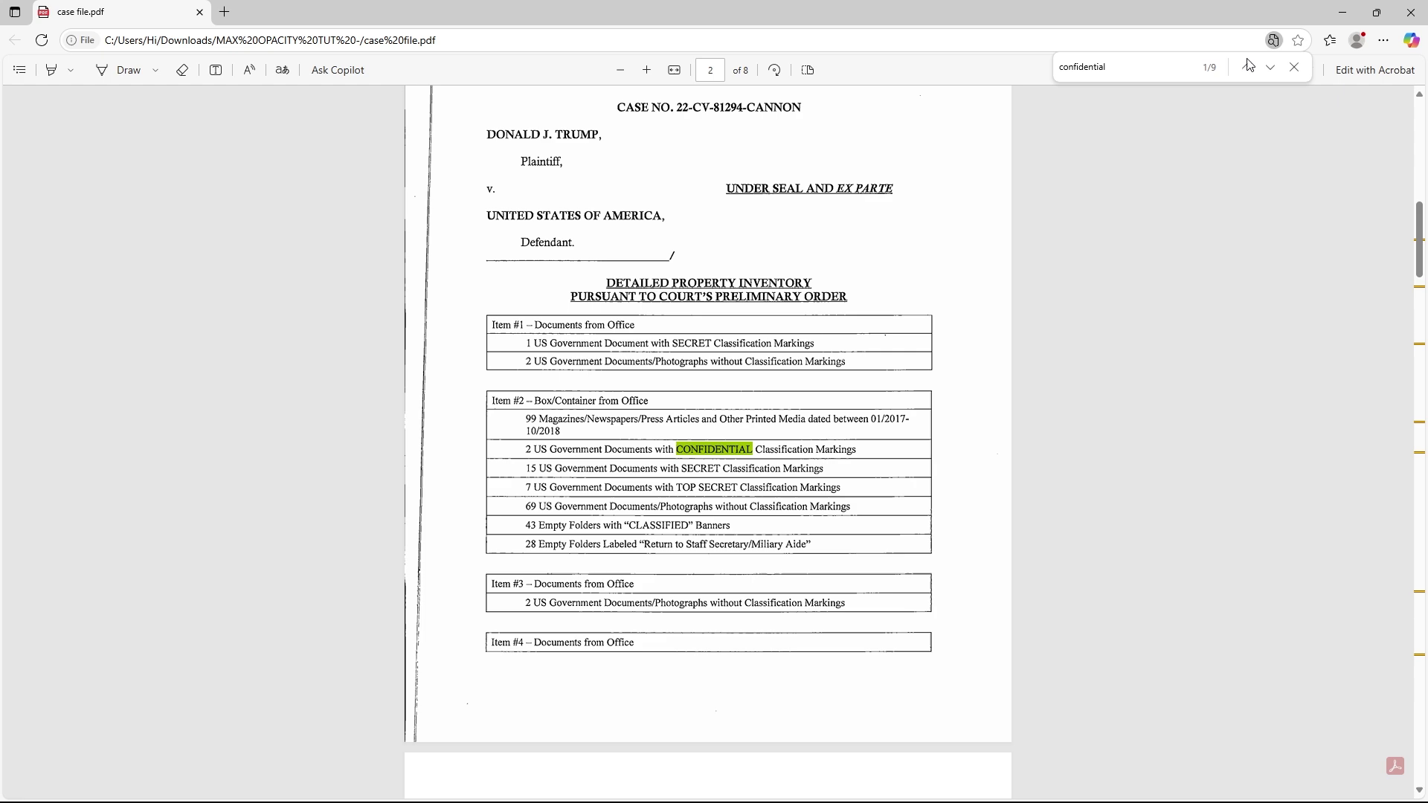
Step through the CONFIDENTIAL matches, then scroll the PDF back to page 1
left_click(1271, 67)
left_click(1270, 67)
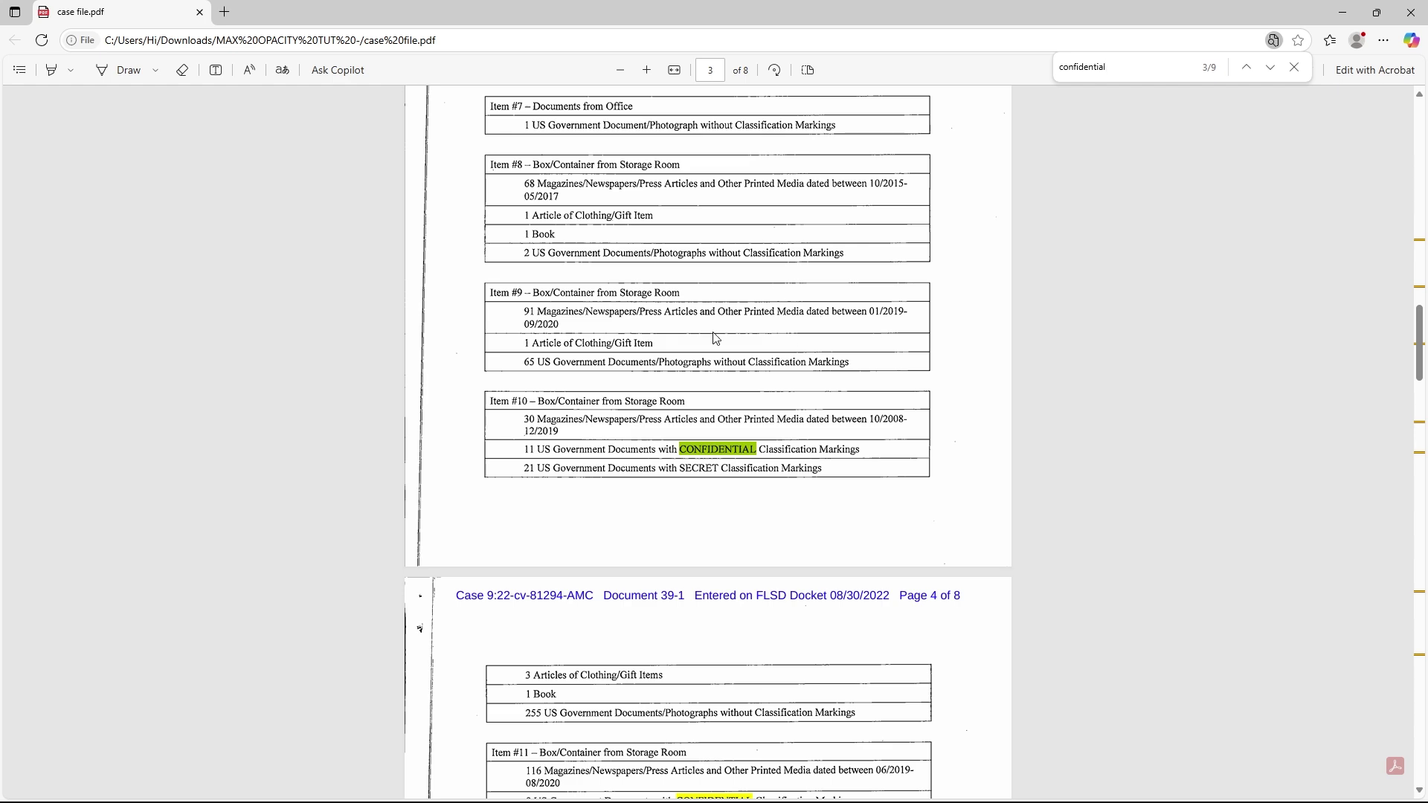
left_click(1272, 67)
left_click(1271, 67)
left_click(1271, 67)
left_click(1271, 67)
left_click(1271, 67)
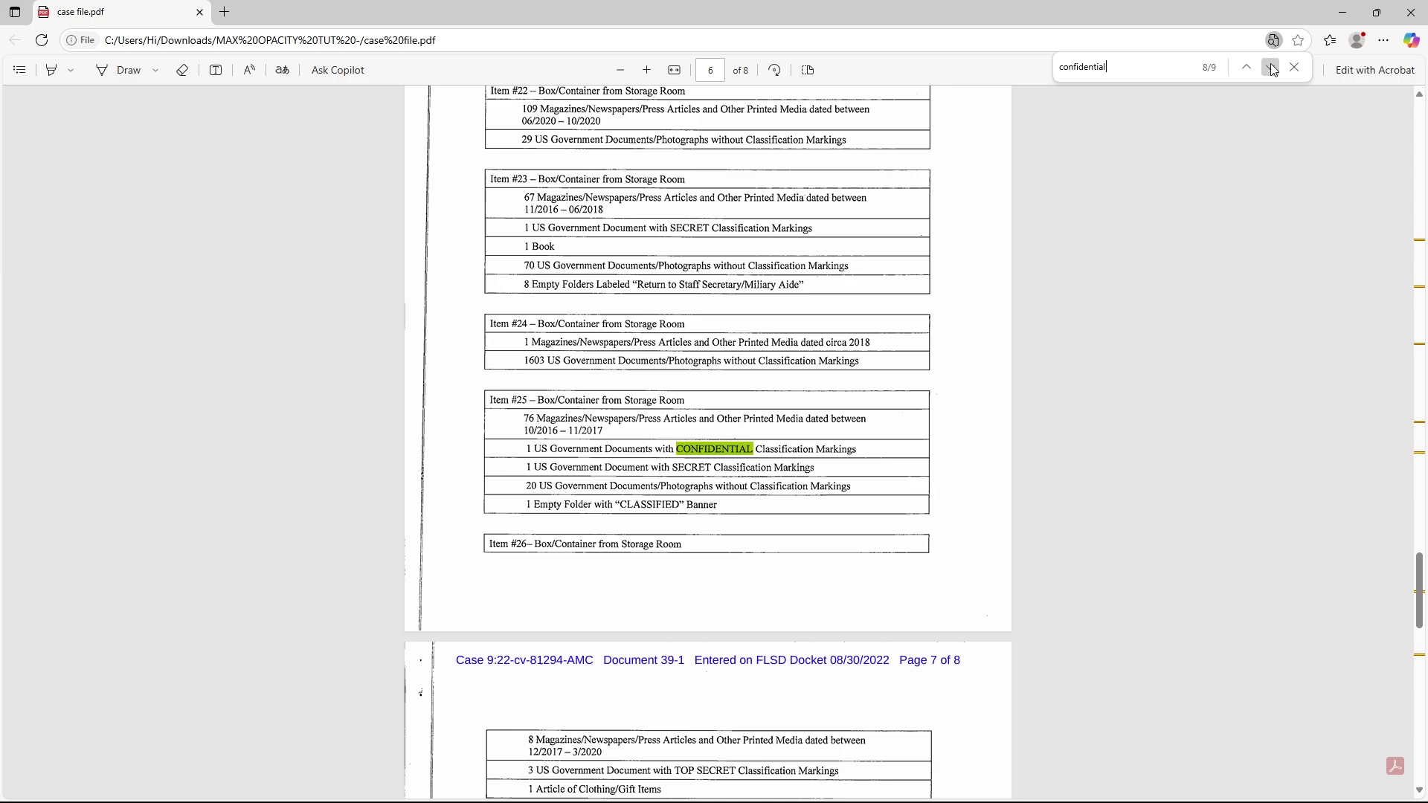
left_click(1271, 67)
scroll(780, 377, "down", 5)
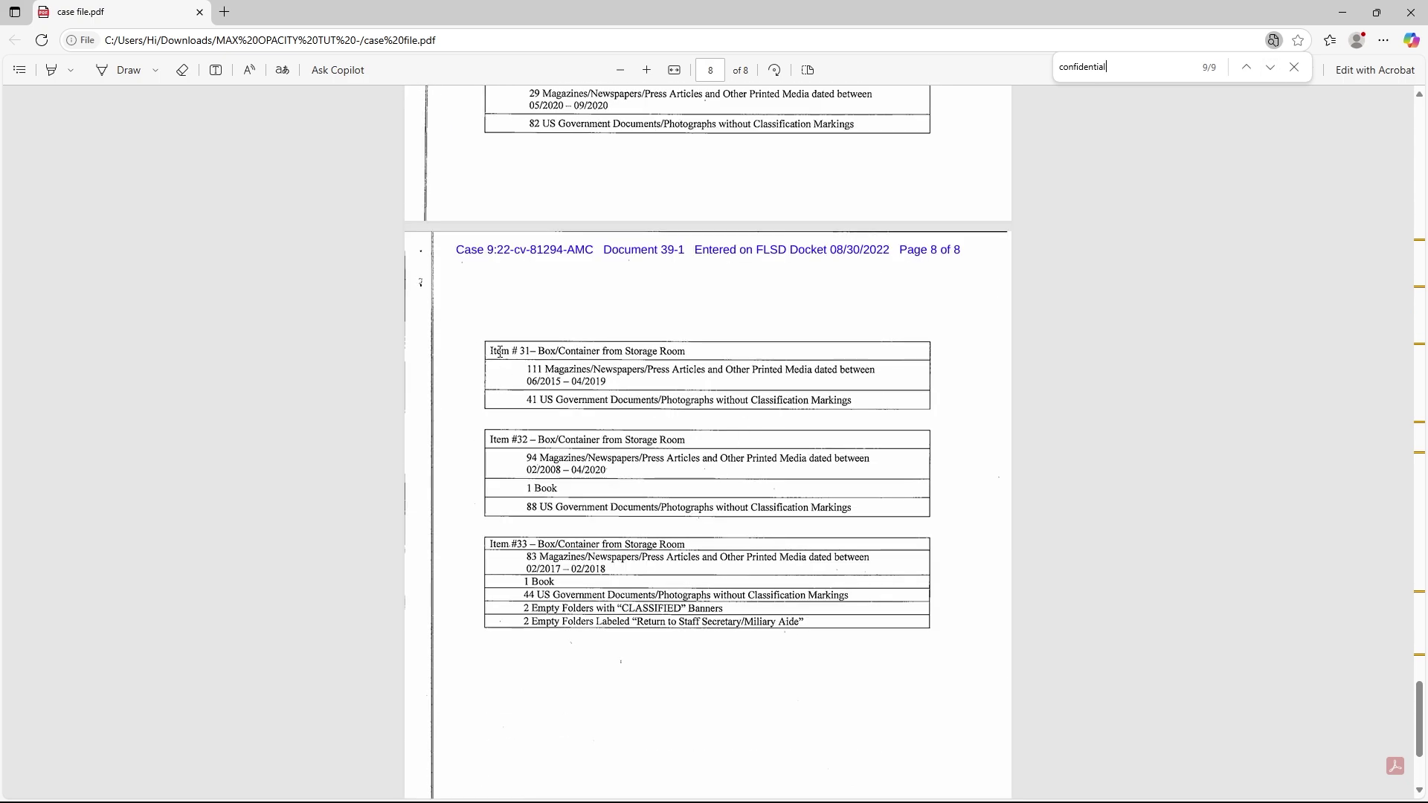
scroll(500, 351, "down", 3)
scroll(688, 453, "up", 10)
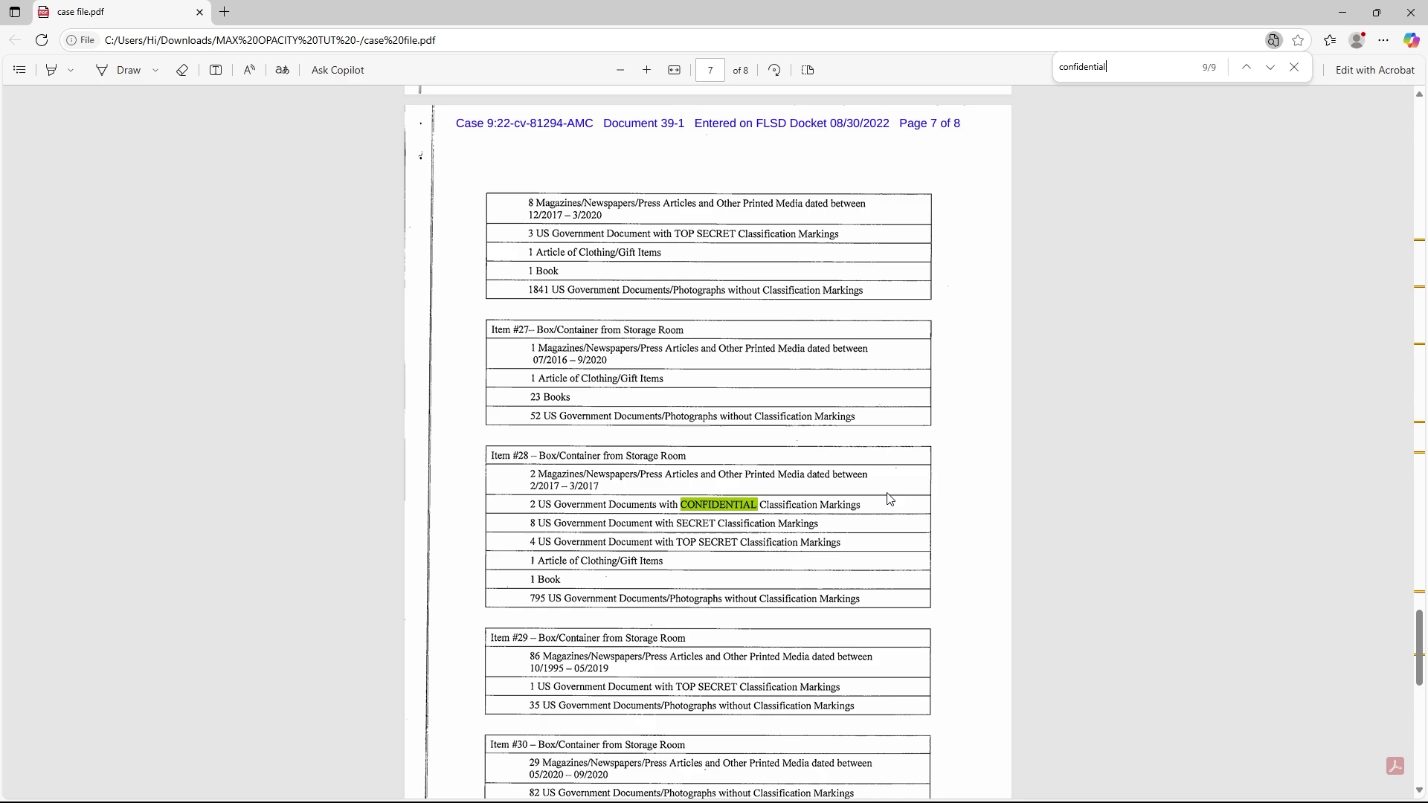
left_click_drag(1420, 659, 1279, 214)
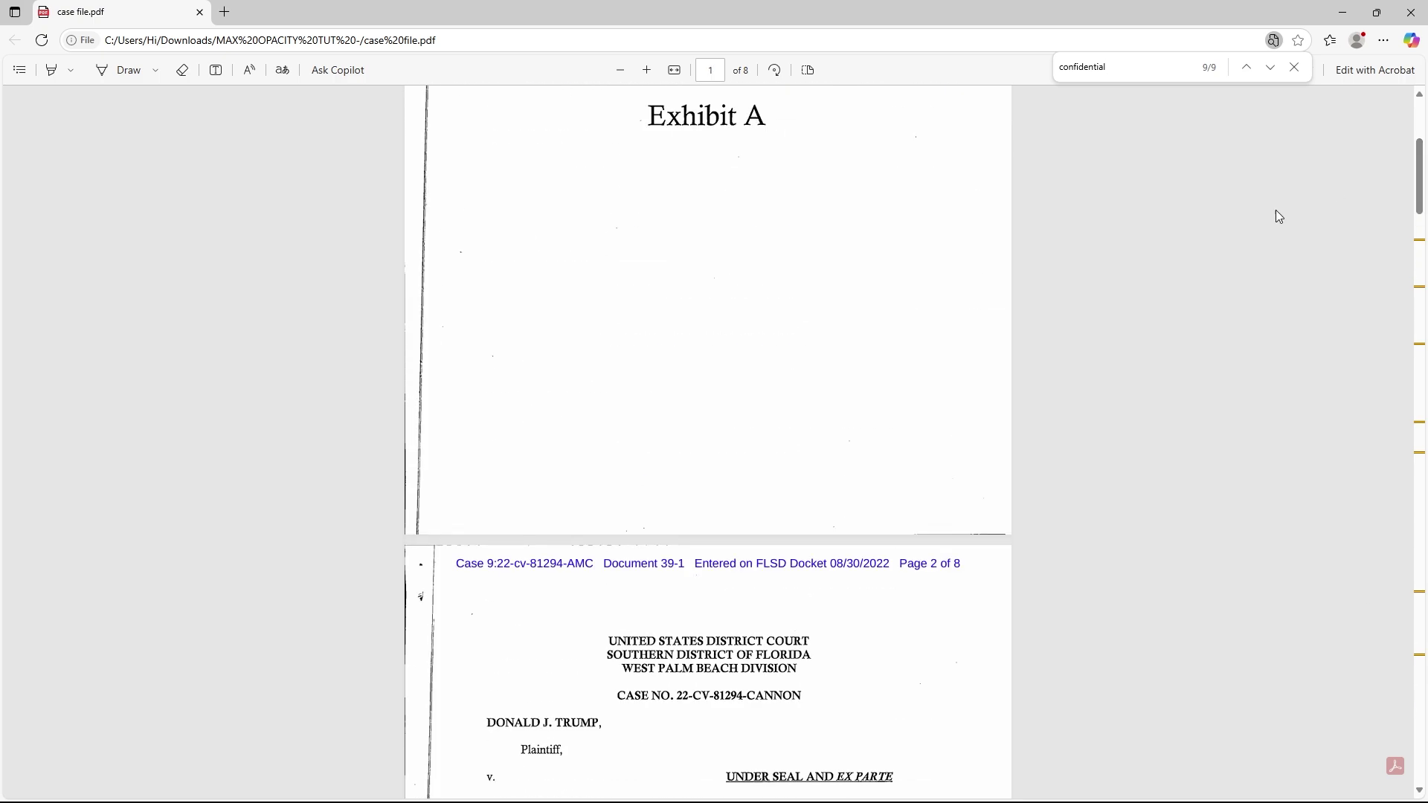
scroll(671, 342, "up", 4)
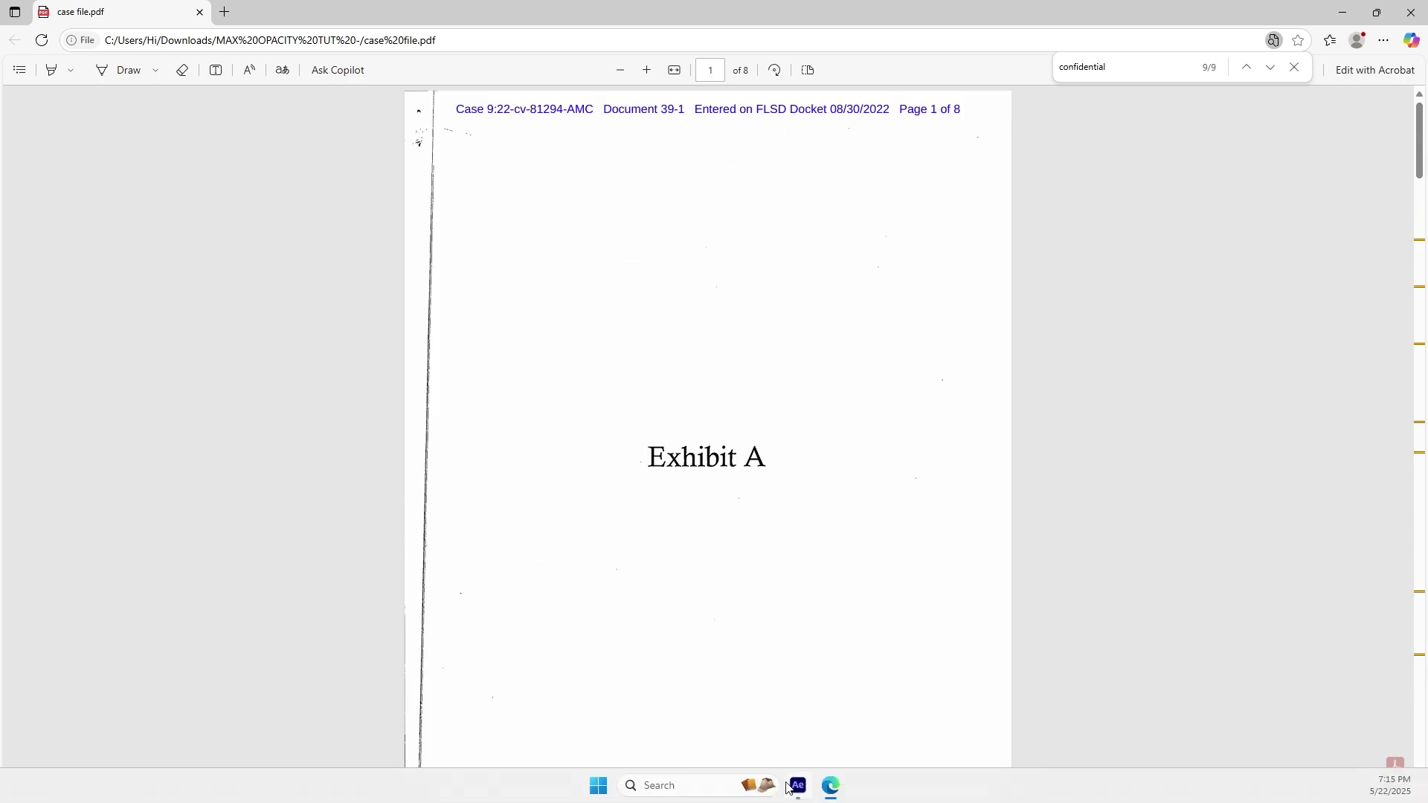
Add the page-0002 through page-0007 images to Comp 1 as layers
left_click(798, 785)
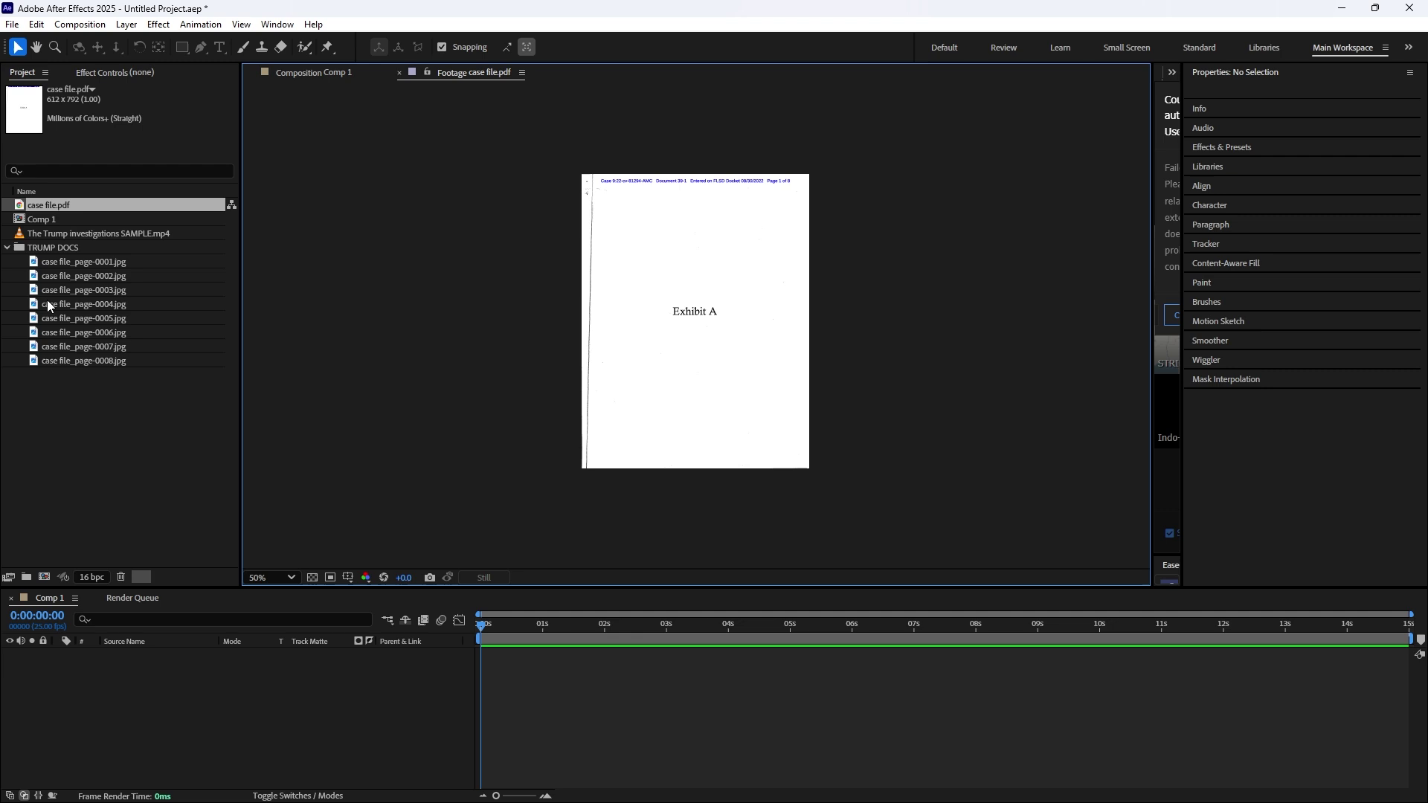
left_click(77, 273)
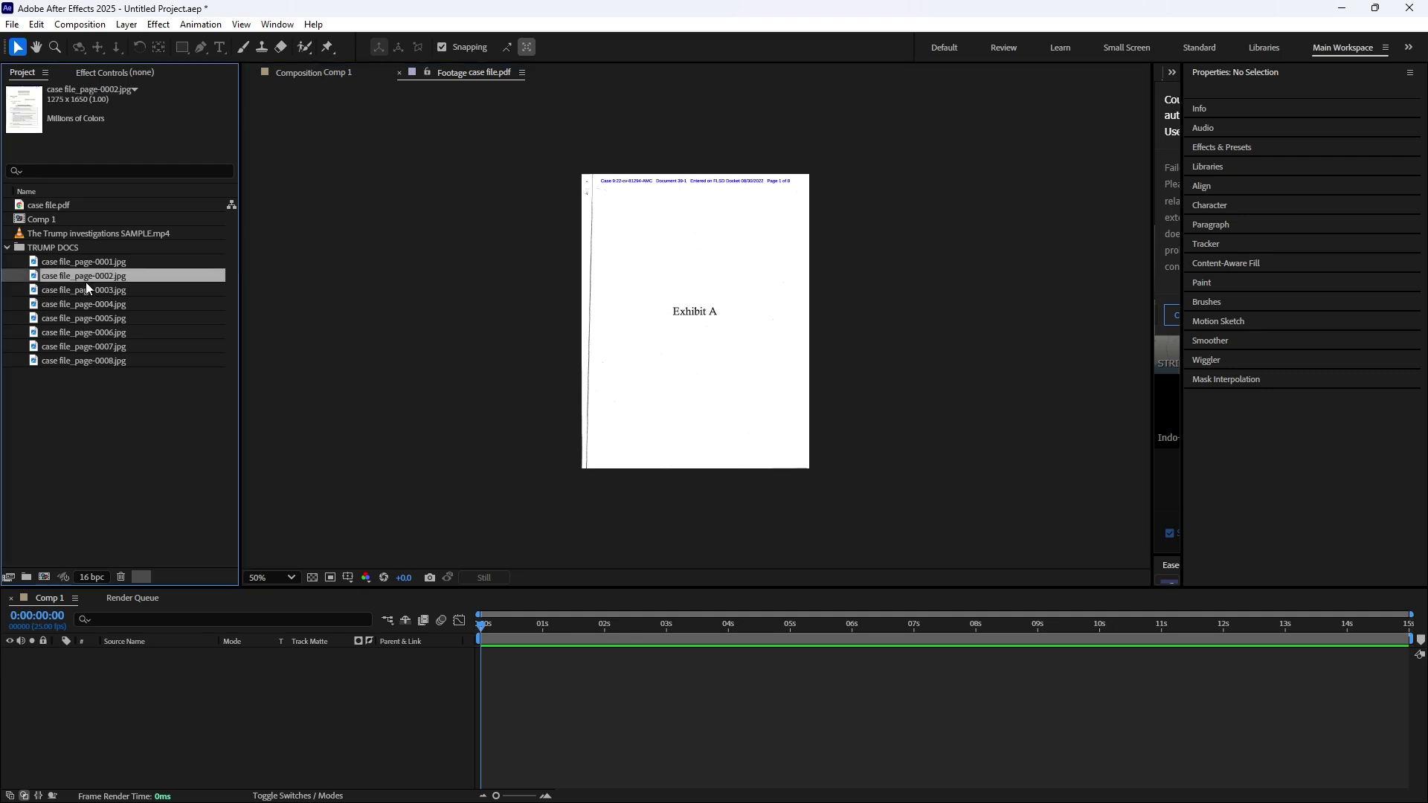
left_click(97, 346, "shift")
left_click_drag(114, 270, 116, 673)
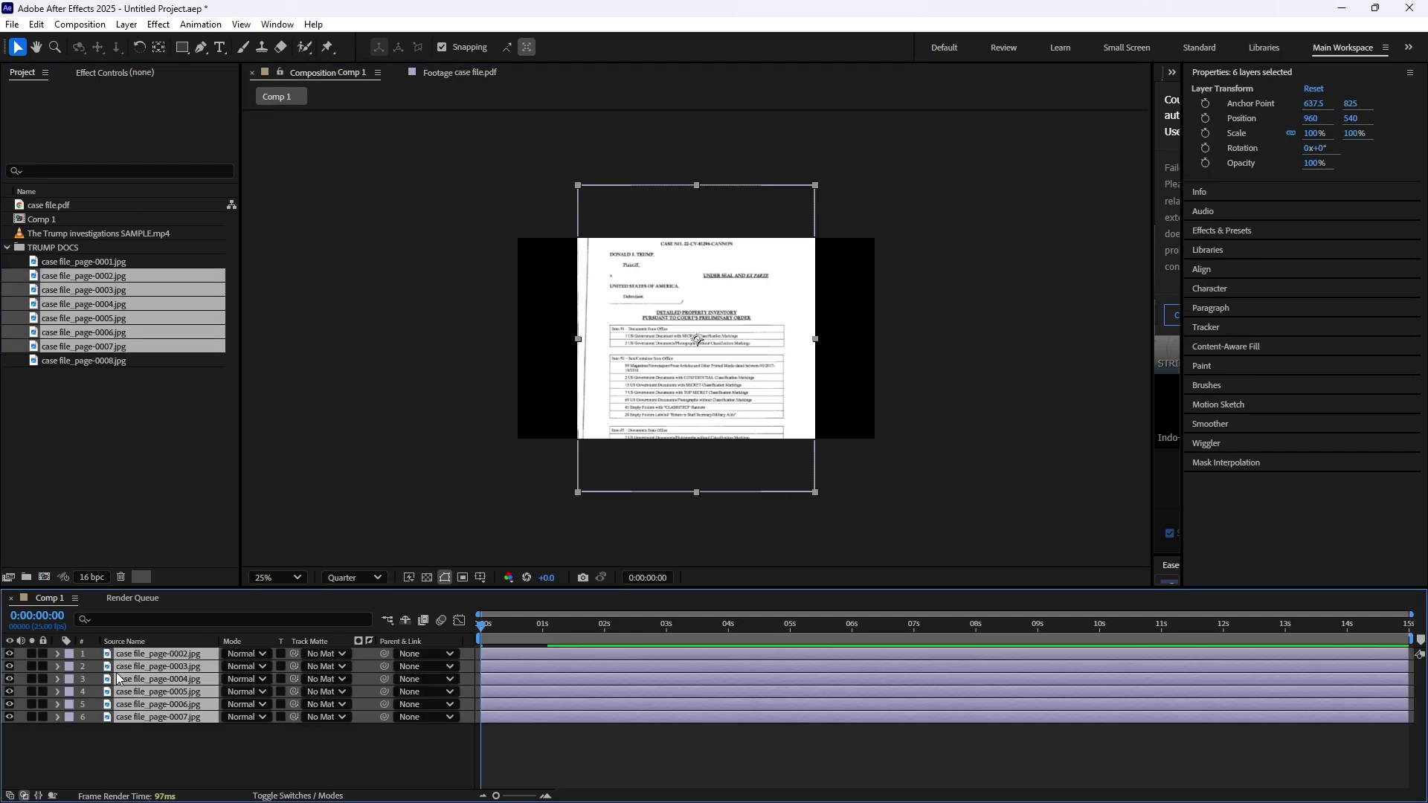
Hide layers 2–6 and mark them shy so they vanish from the timeline
left_click_drag(61, 738, 158, 670)
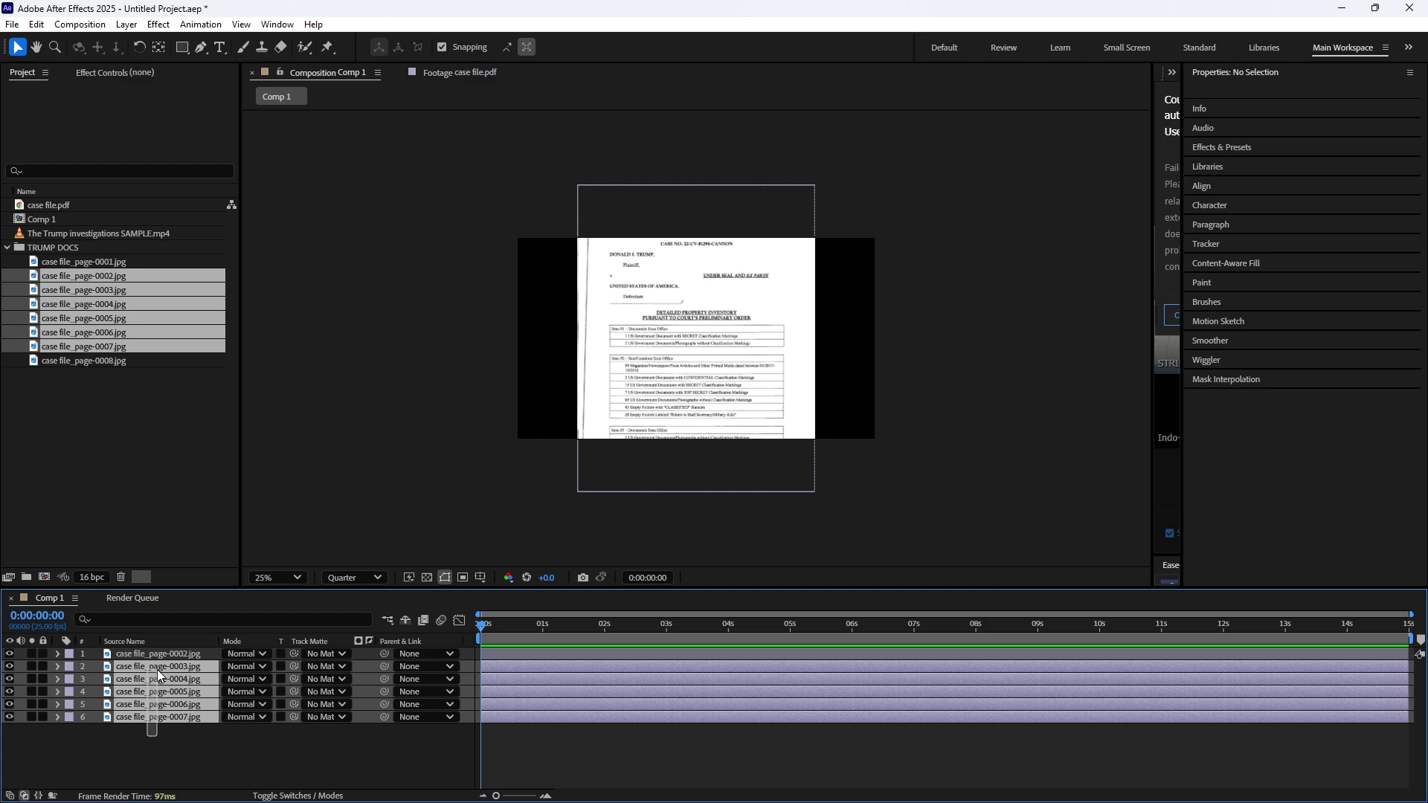
left_click(9, 679)
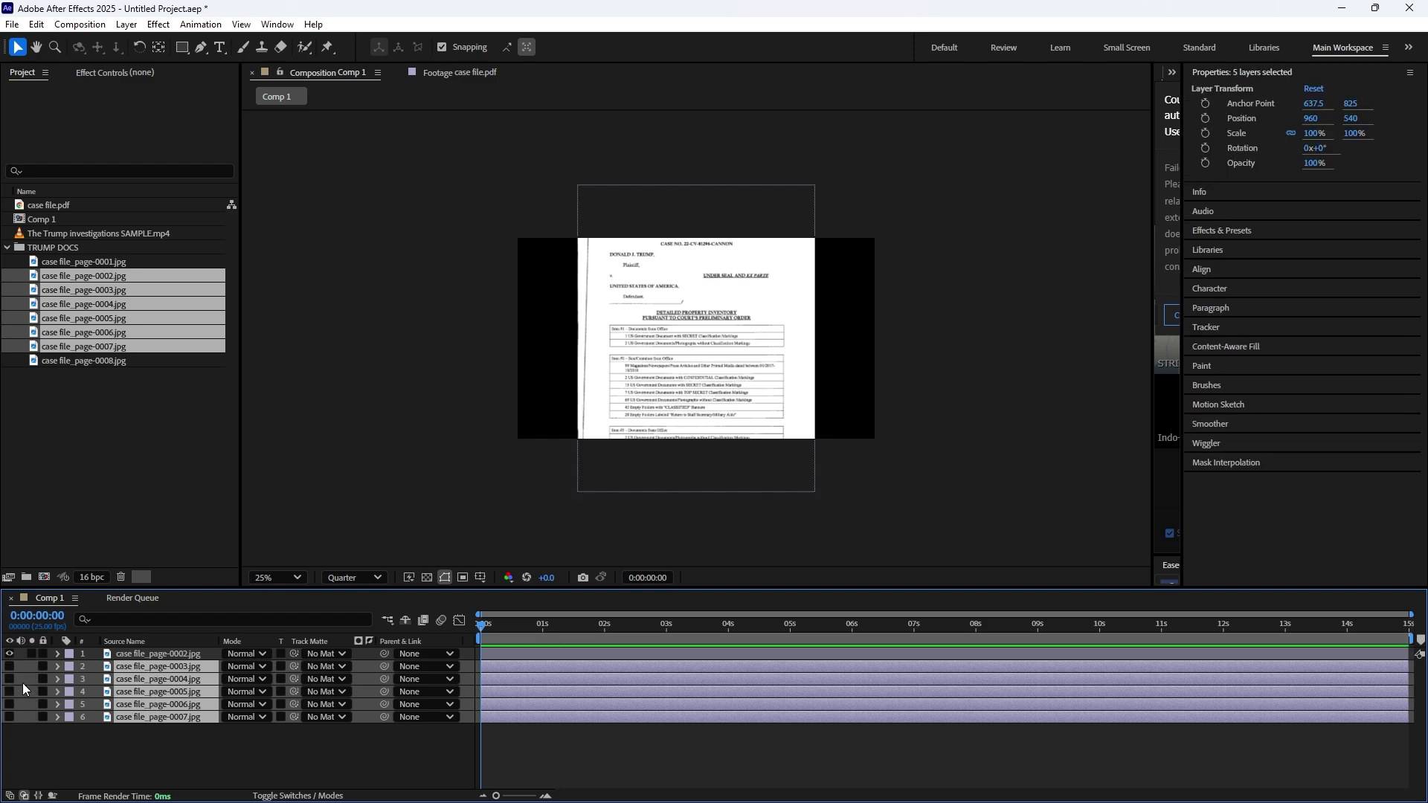
left_click(405, 620)
left_click(297, 796)
left_click_drag(230, 717, 227, 667)
Reveal page-0002's Scale and Position and start enlarging the page
left_click(164, 654)
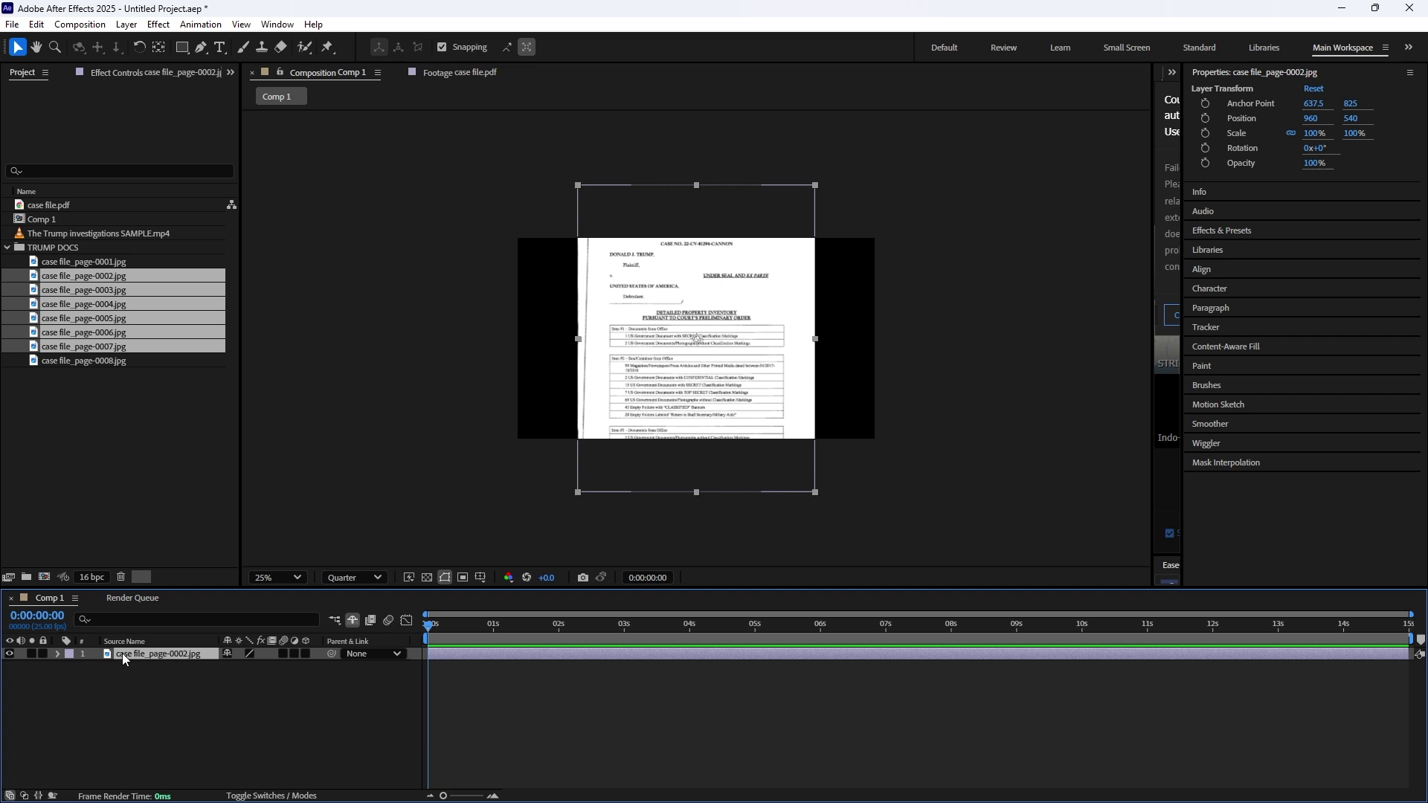
key("s")
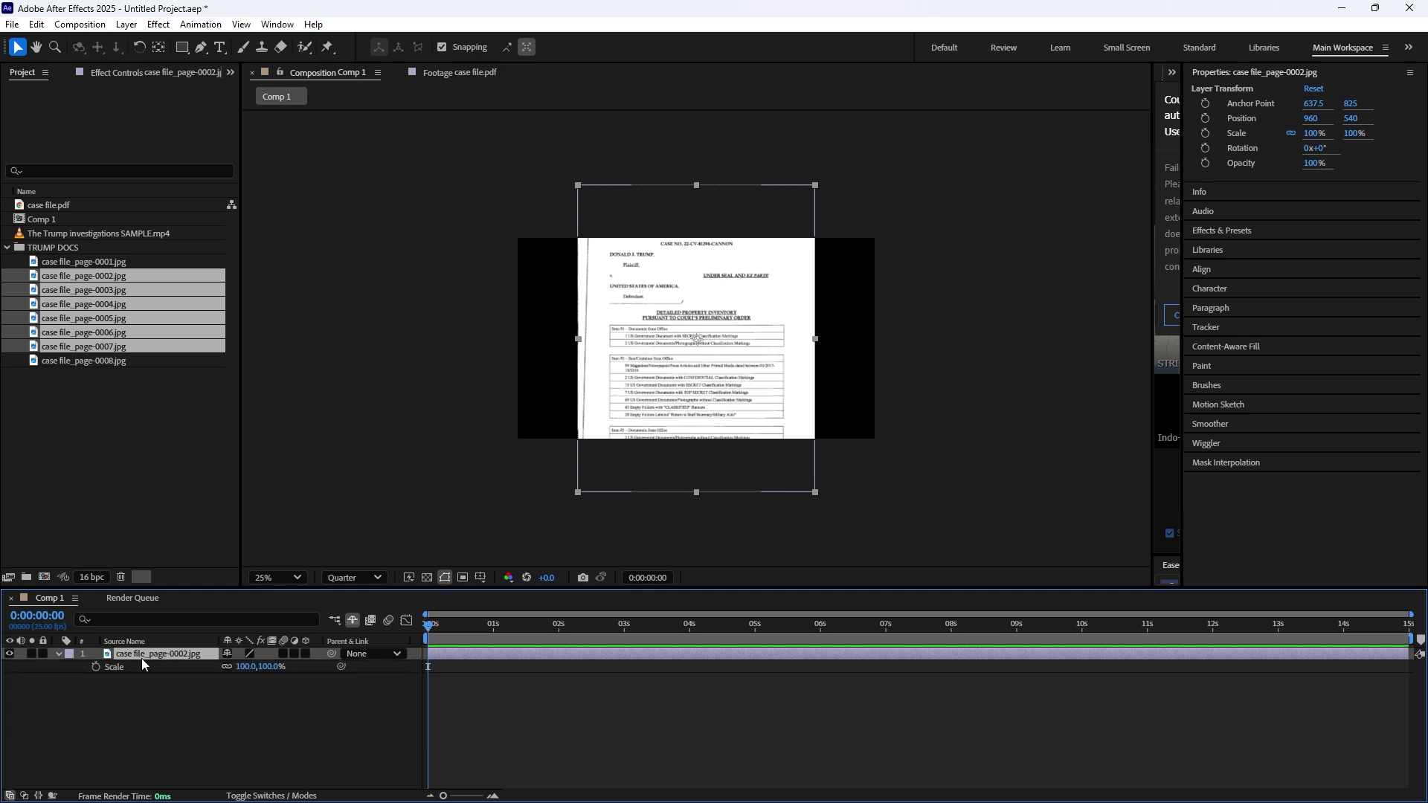
key("shift+p")
mouse_move(238, 679)
left_mouse_down()
mouse_move(298, 679)
mouse_move(223, 667)
mouse_move(259, 679)
left_mouse_up()
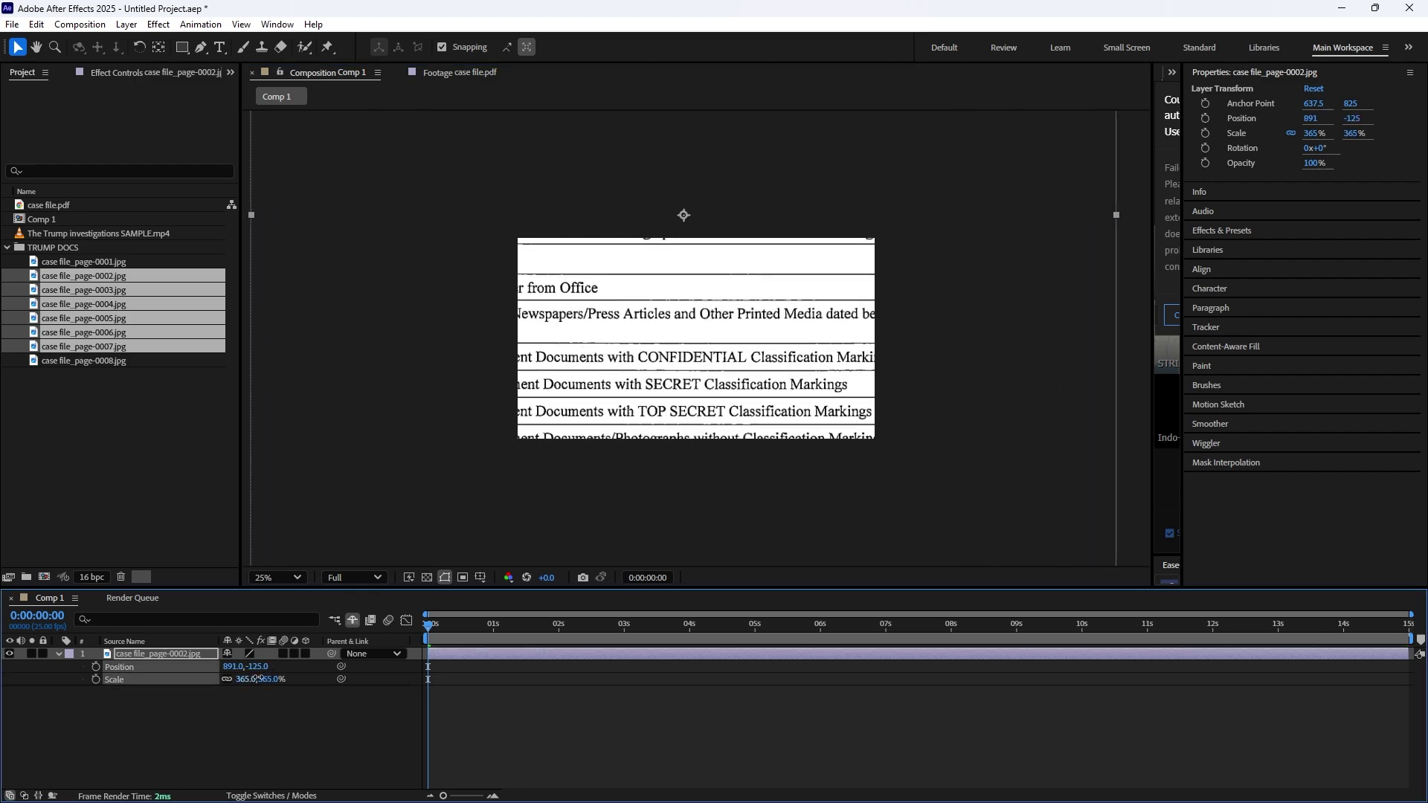
Turn on rulers and drag vertical and horizontal guides framing CONFIDENTIAL on page-0002
left_click(481, 578)
left_click(502, 668)
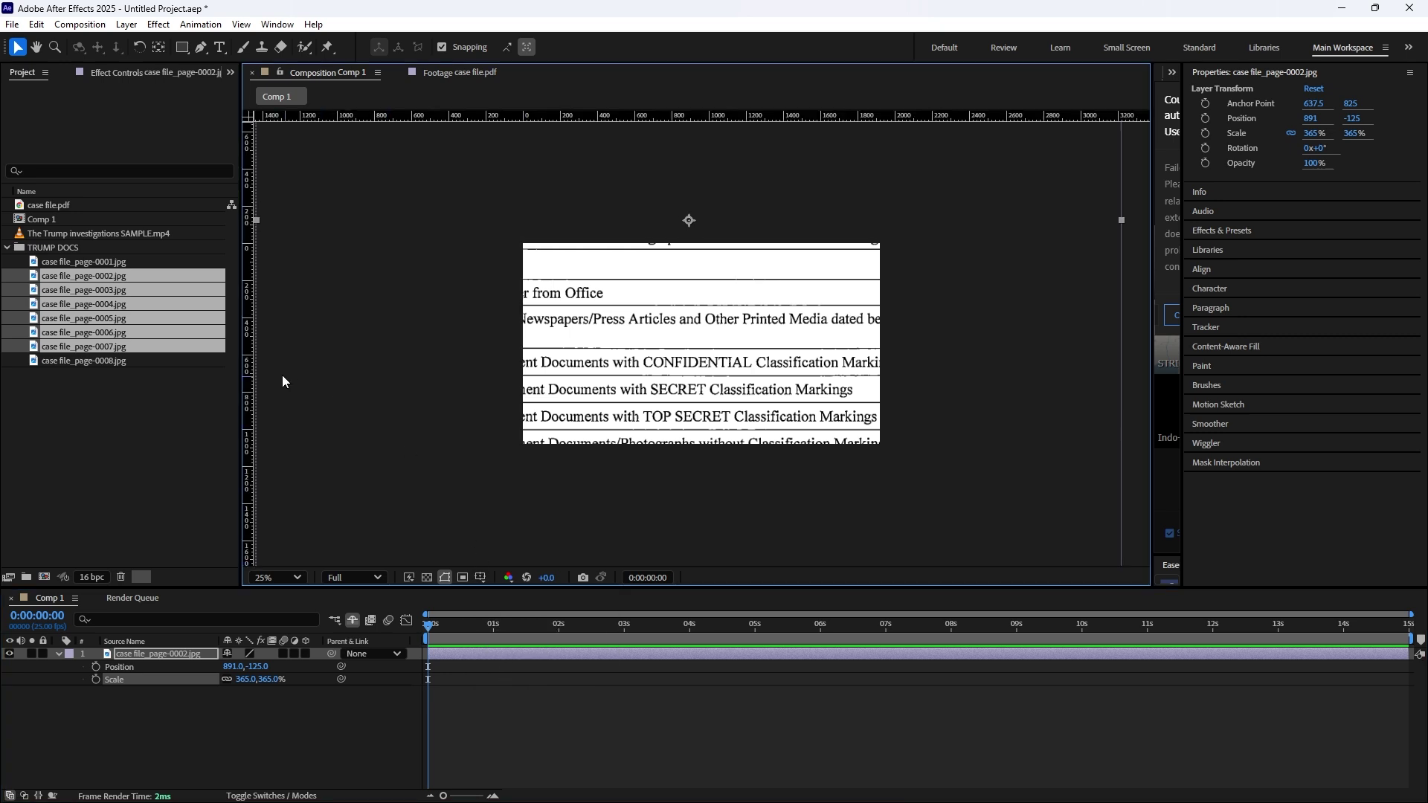
left_click_drag(250, 368, 642, 410)
scroll(695, 340, "up", 2)
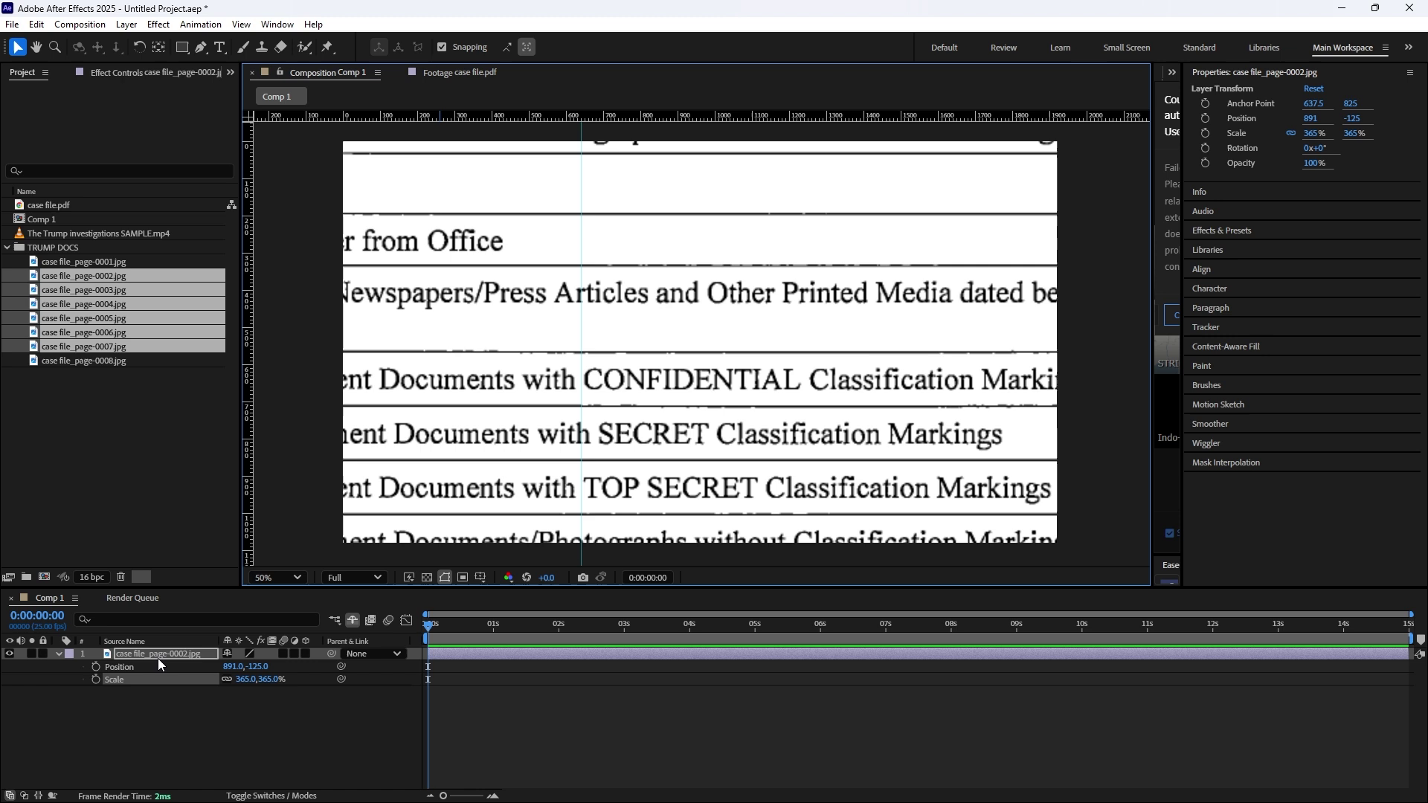
left_click_drag(368, 119, 411, 359)
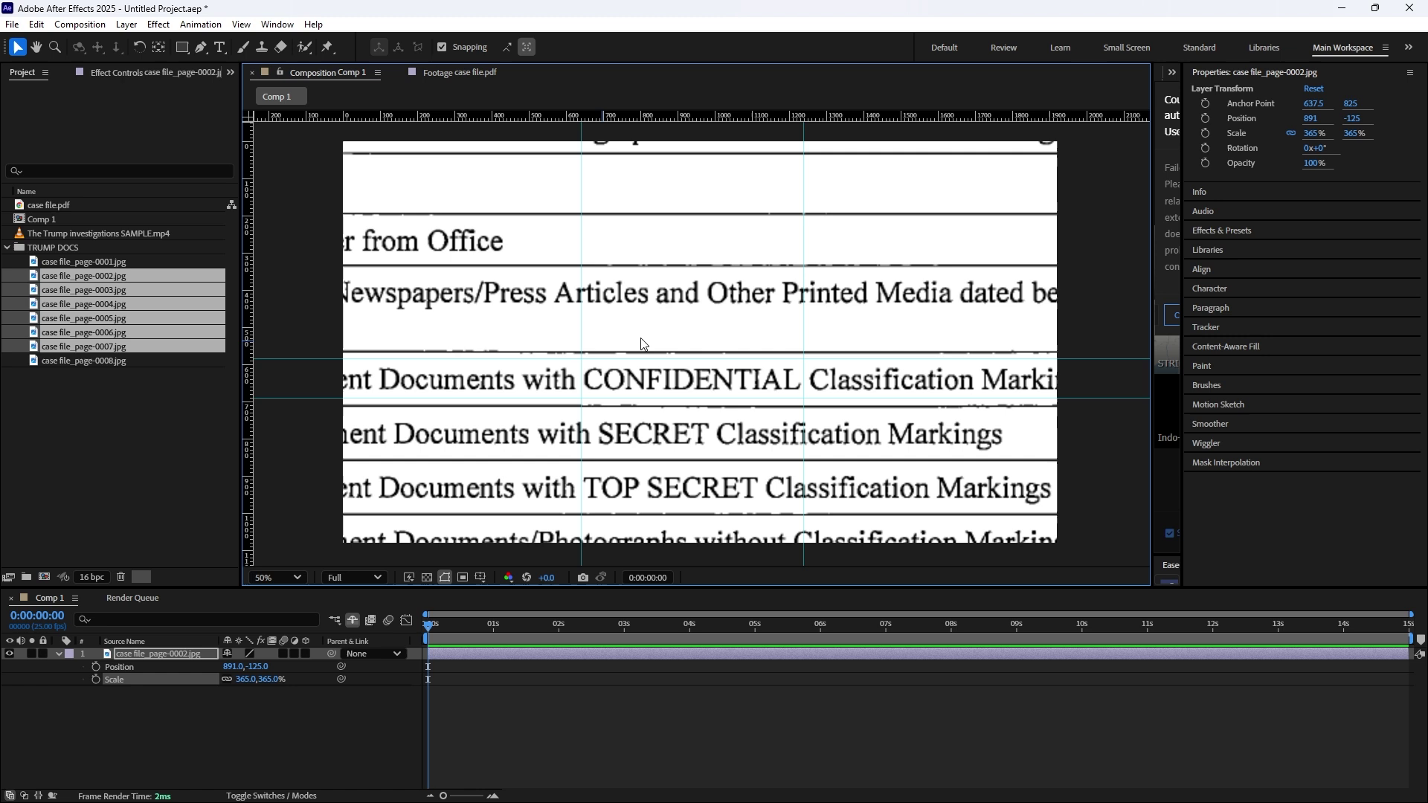
Duplicate the page-0002 layer and set the copy's opacity to 25%
left_click(59, 654)
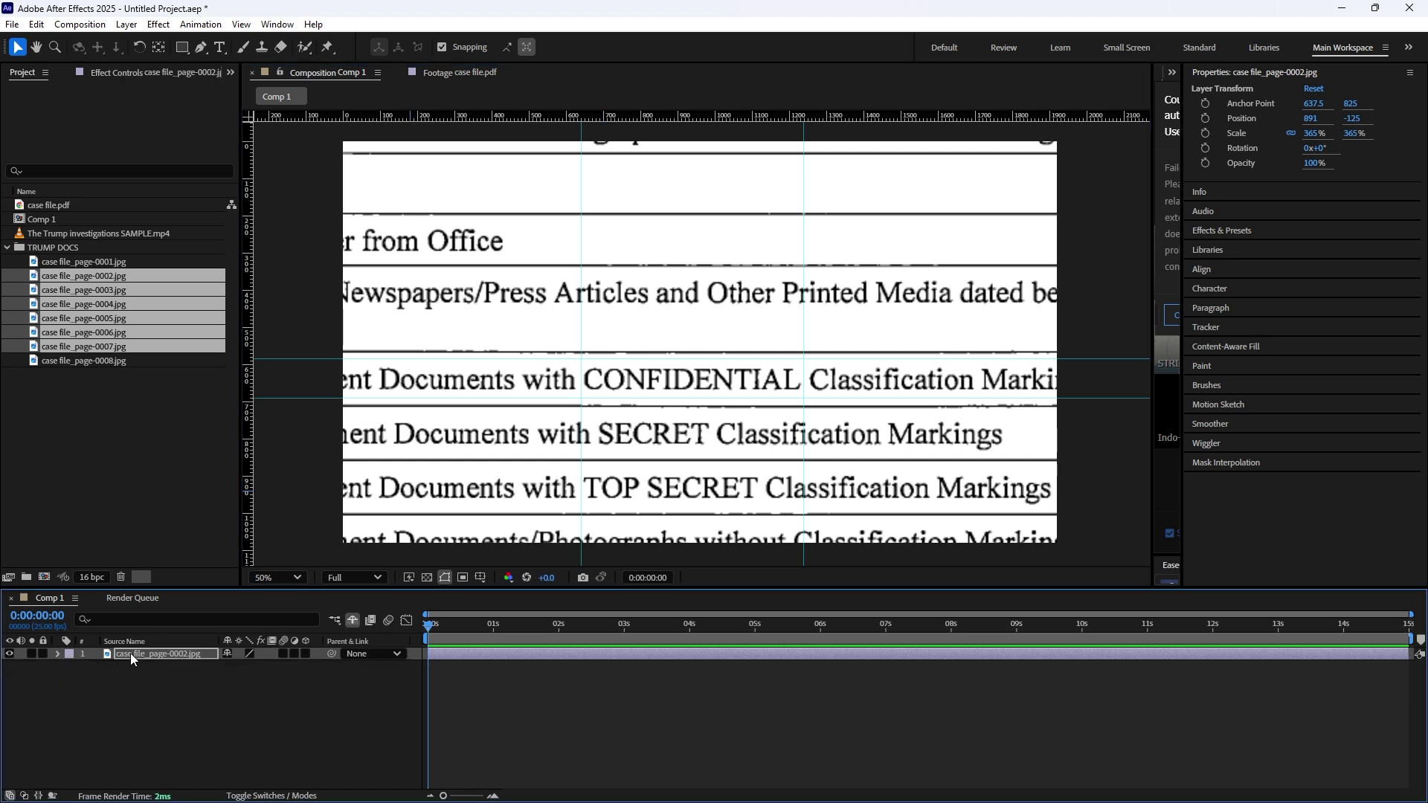
key("ctrl+d")
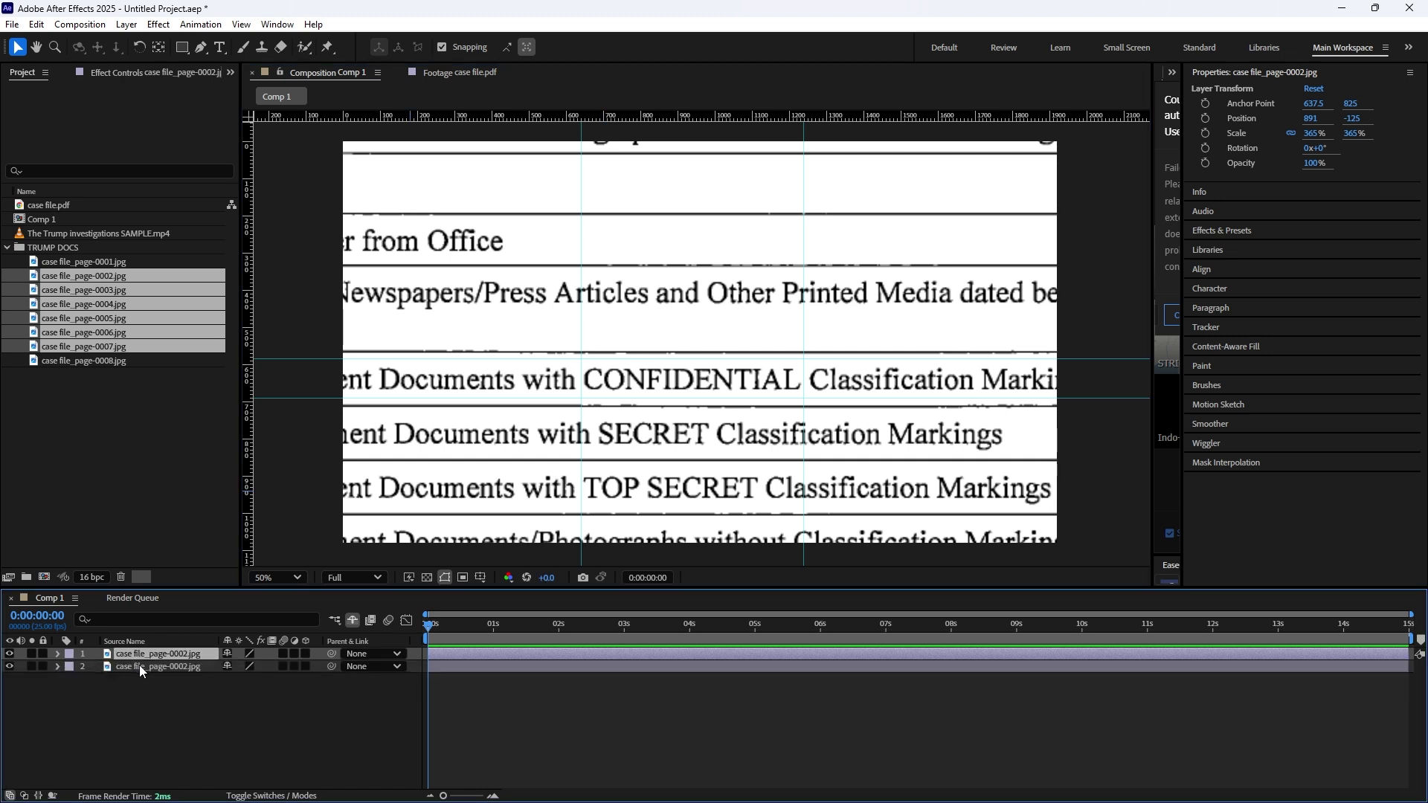
left_click(140, 665)
key("t")
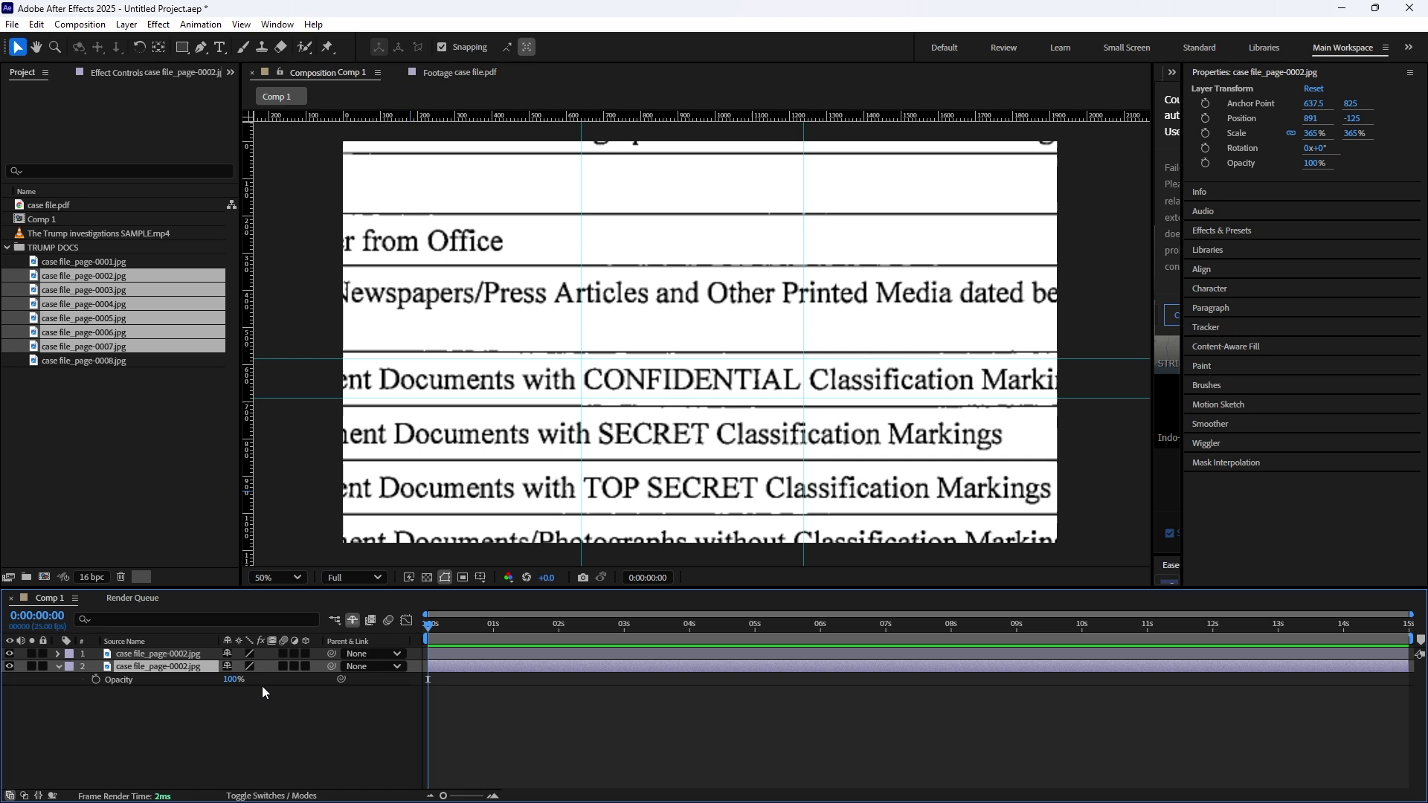
left_click(232, 680)
type("5")
left_click(172, 655)
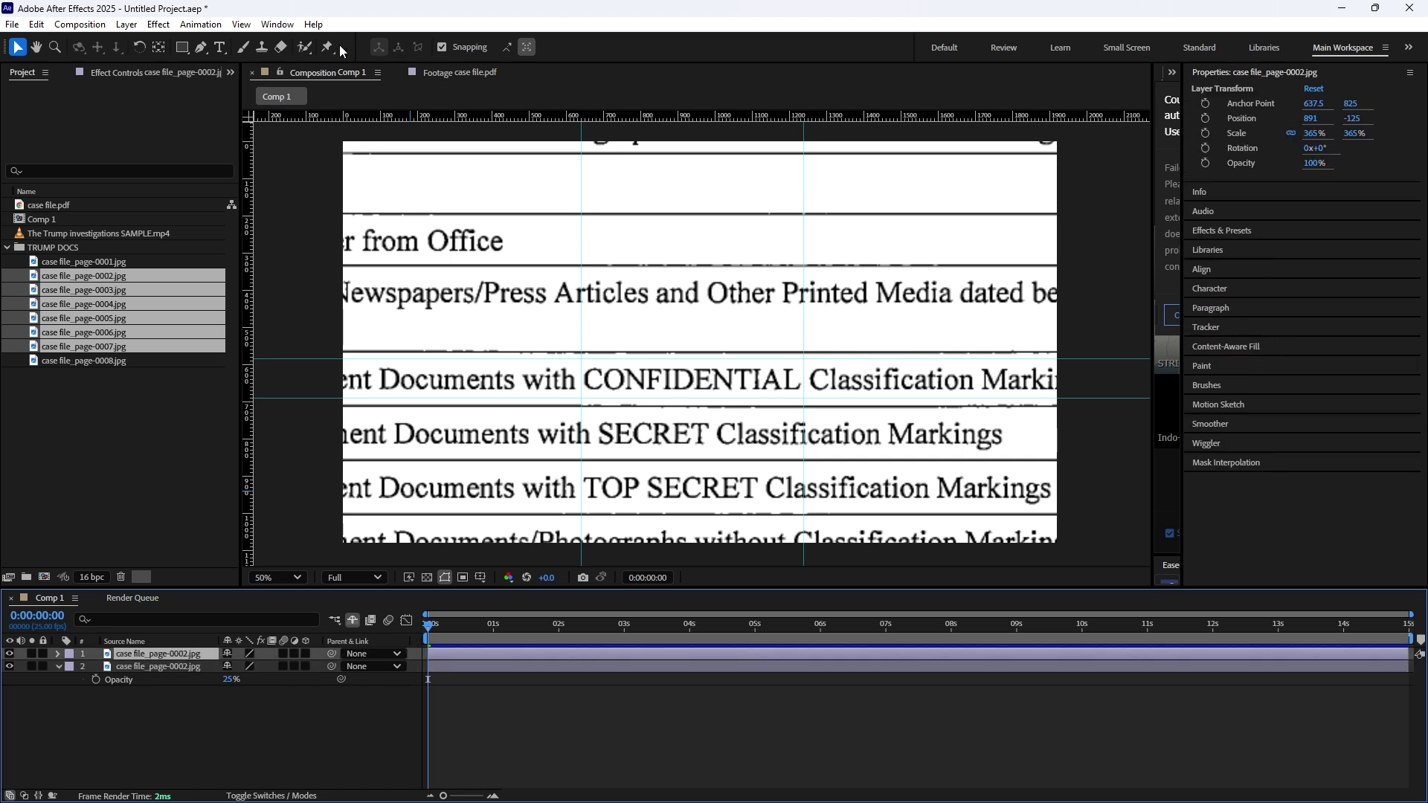
Draw a rectangular mask around CONFIDENTIAL on the top page layer
left_click(182, 48)
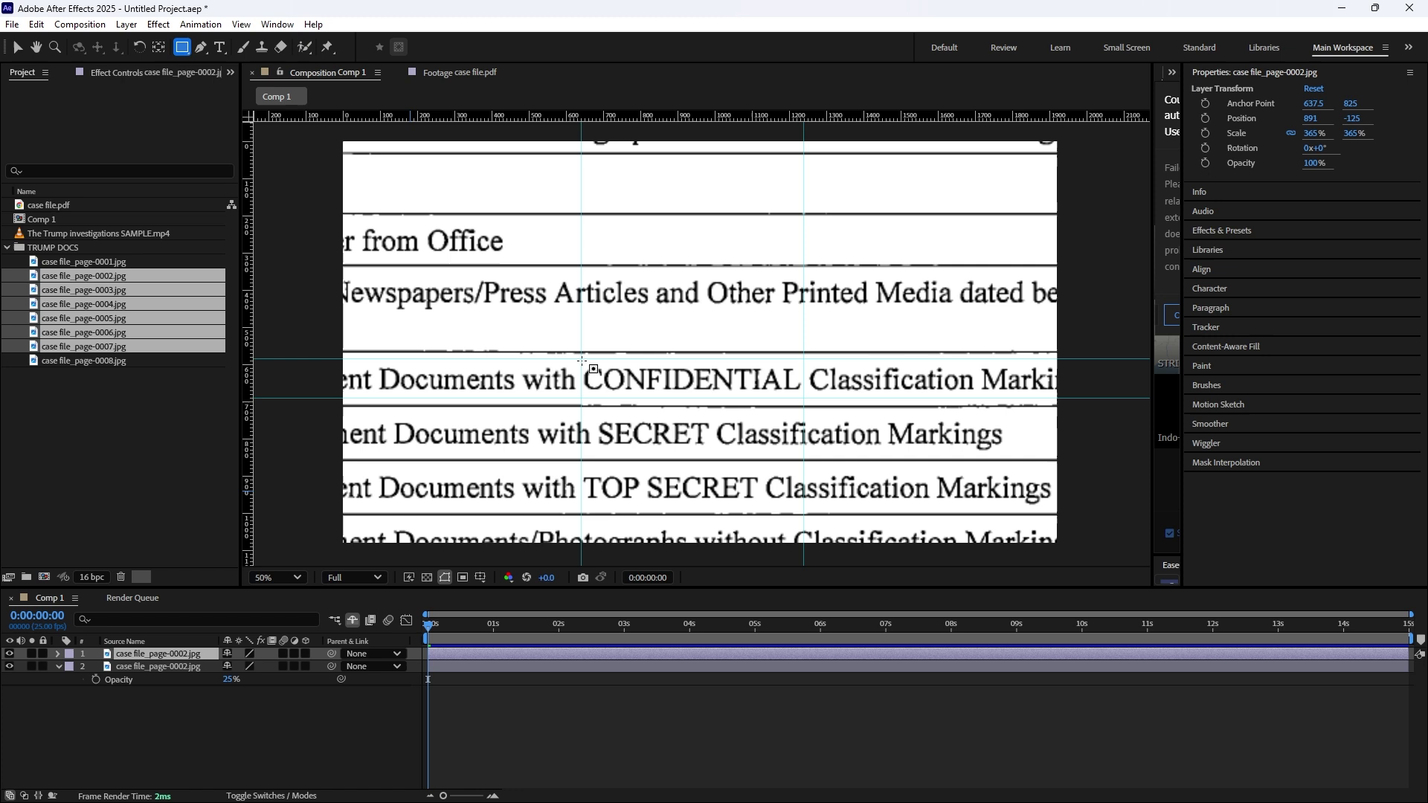
mouse_move(581, 360)
left_mouse_down()
mouse_move(658, 397)
mouse_move(804, 397)
left_mouse_up()
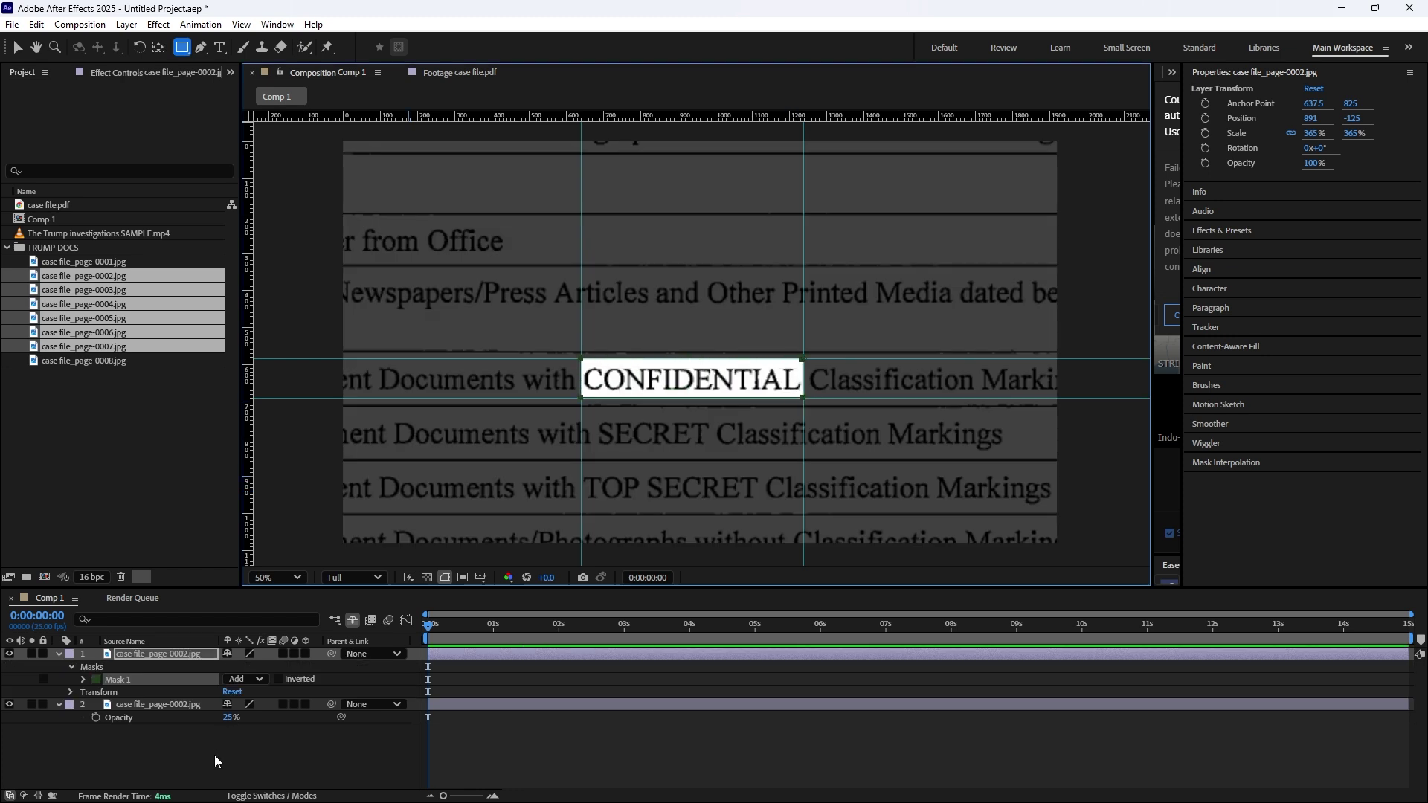
left_click(214, 755)
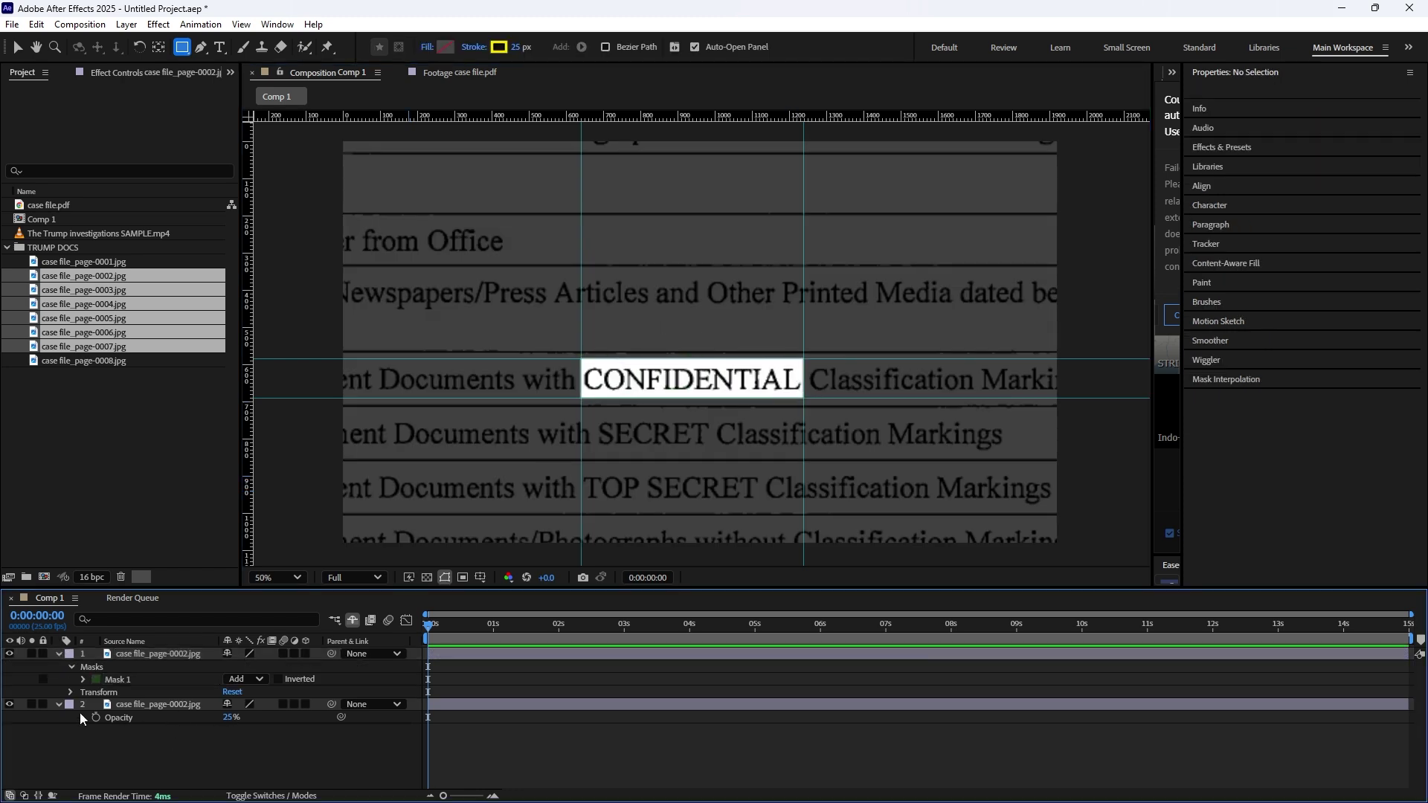
Add a white solid and move White Solid 1 to the bottom of the stack
right_click(100, 760)
mouse_move(173, 575)
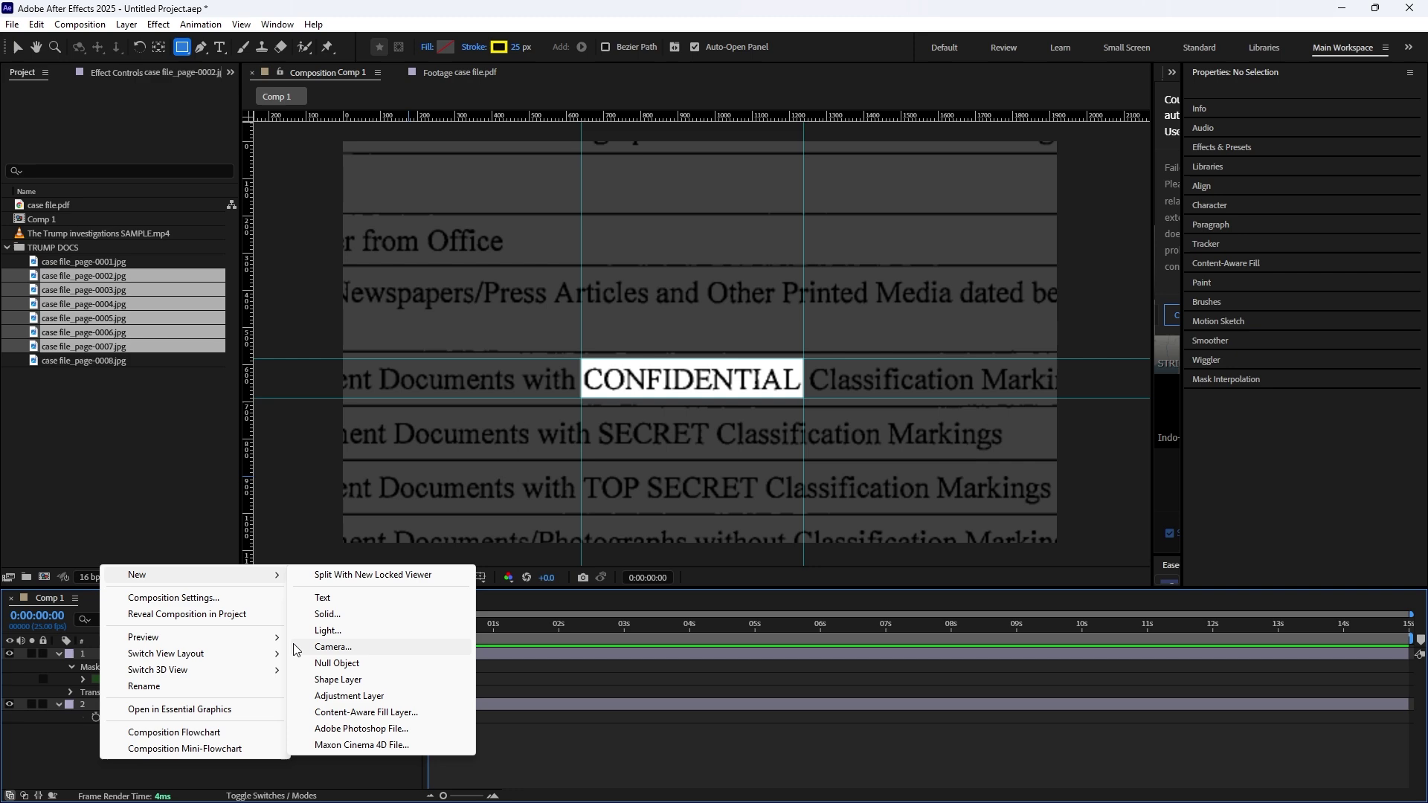
left_click(327, 613)
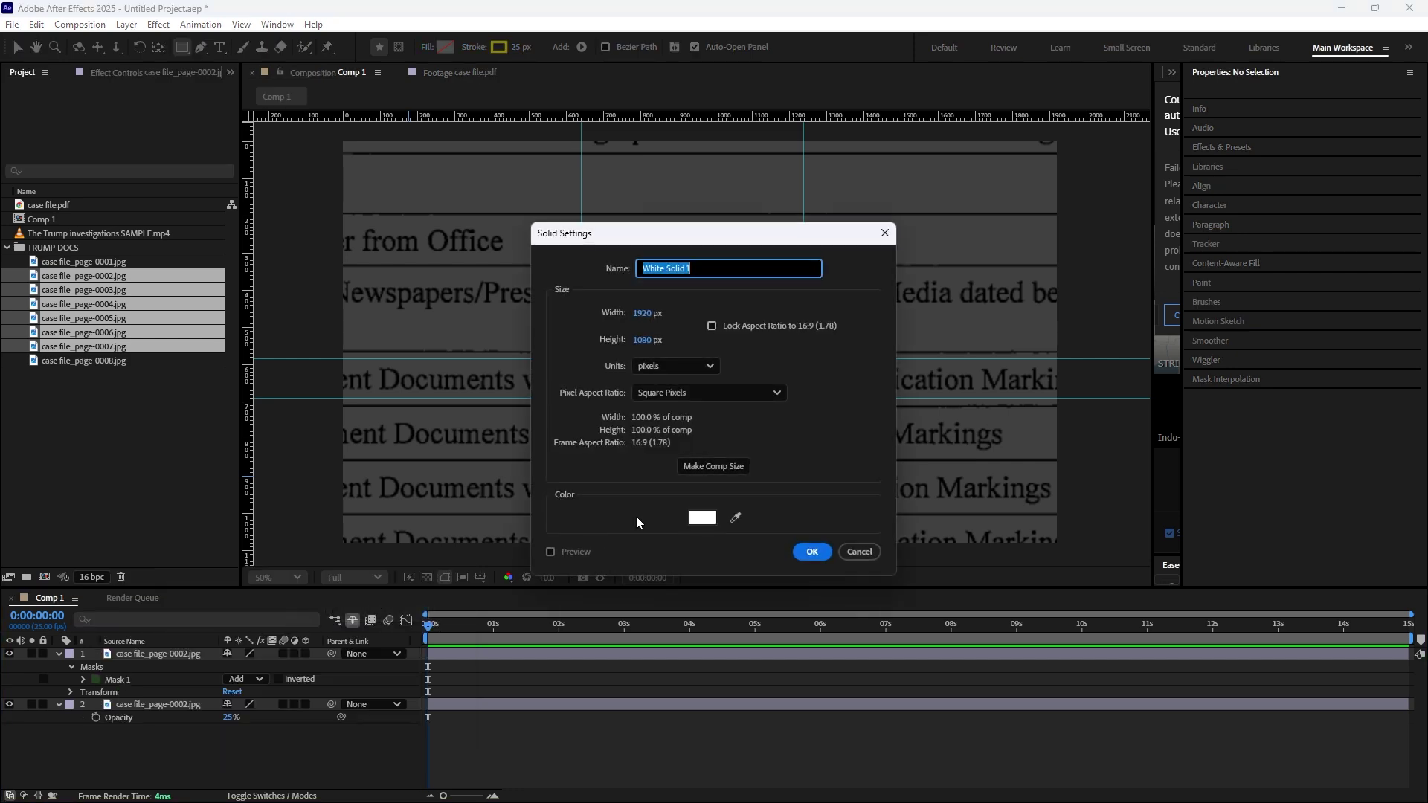
left_click(809, 551)
left_click_drag(144, 653, 149, 757)
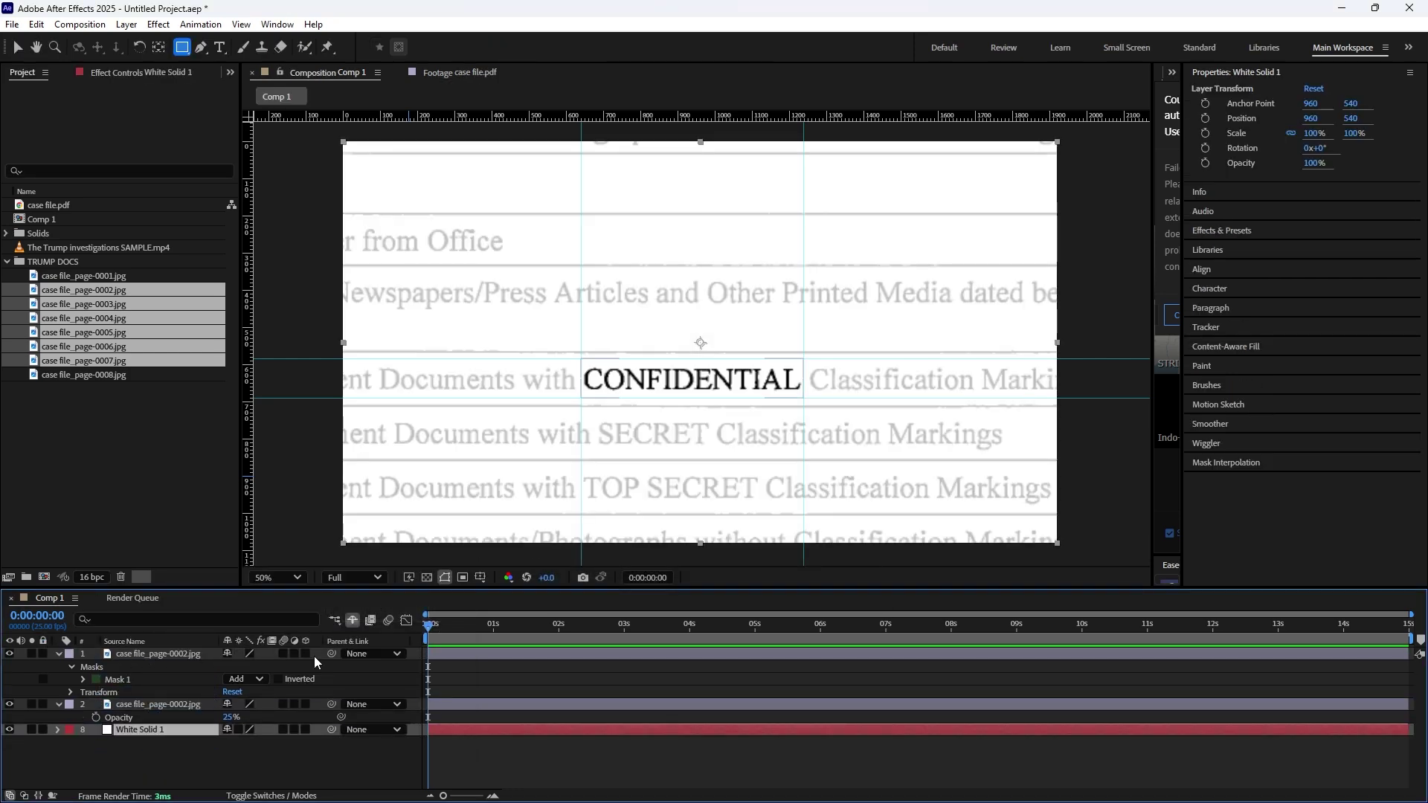
scroll(647, 386, "down", 1)
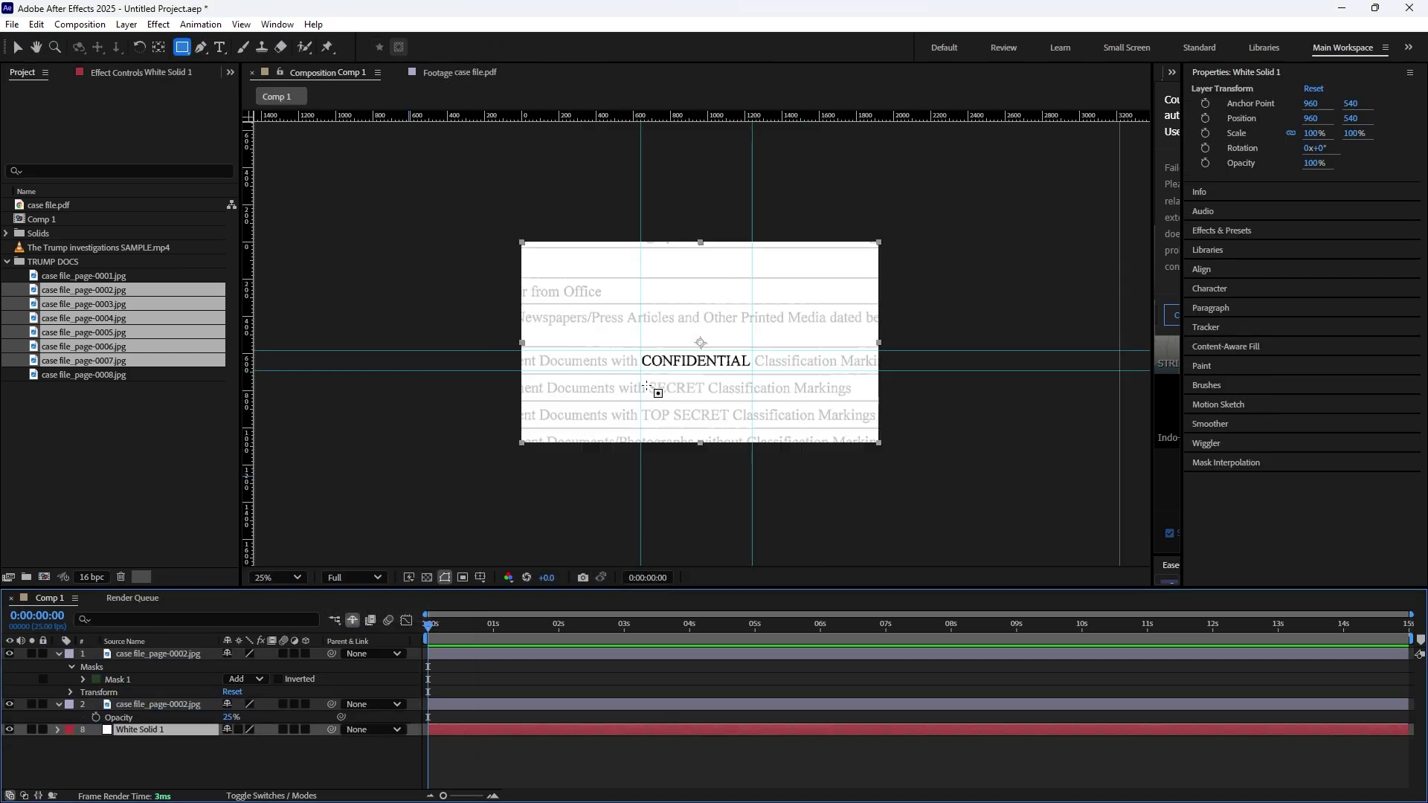
Pre-compose both page-0002 layers into Pre-comp 1
left_click(56, 653)
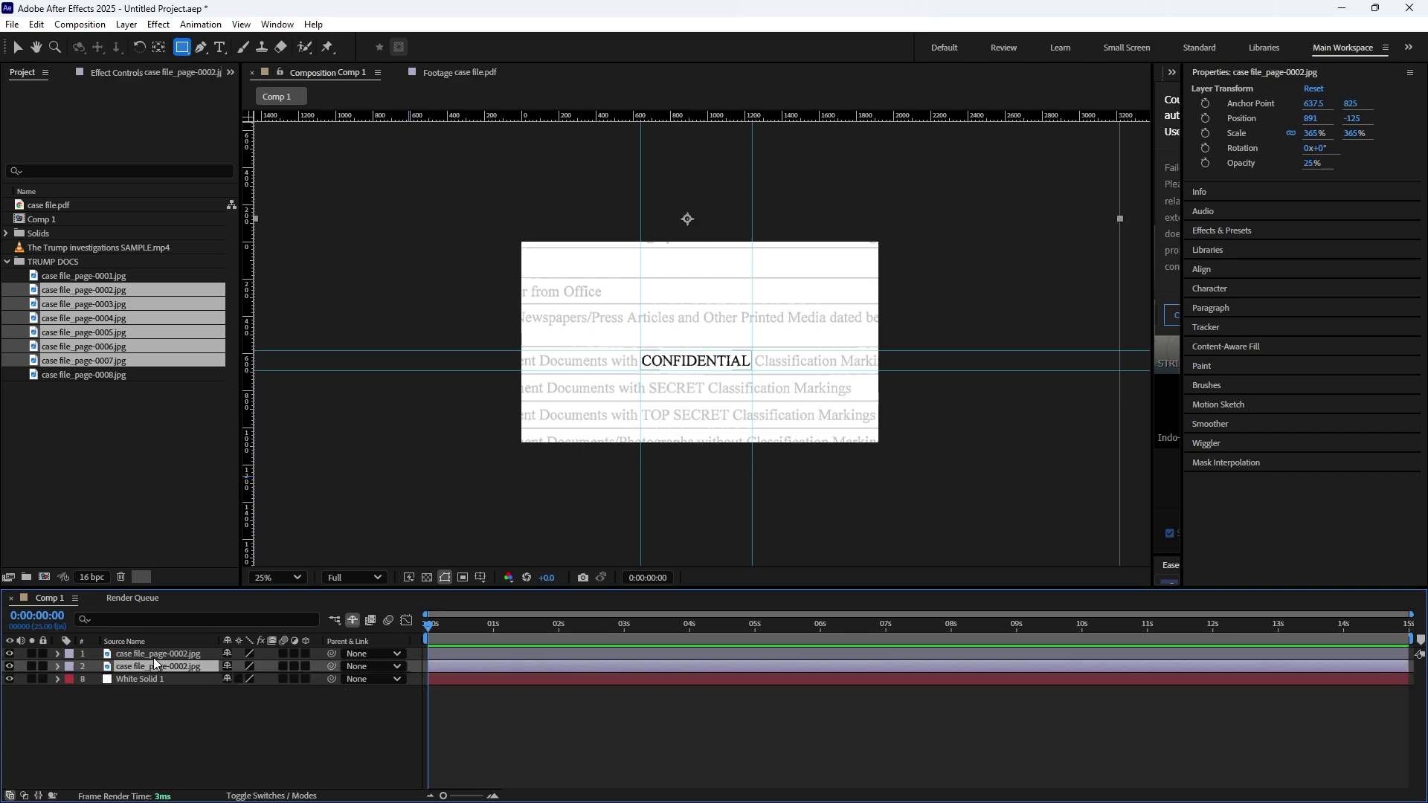
left_click(154, 658, "shift")
right_click(154, 656)
left_click(216, 558)
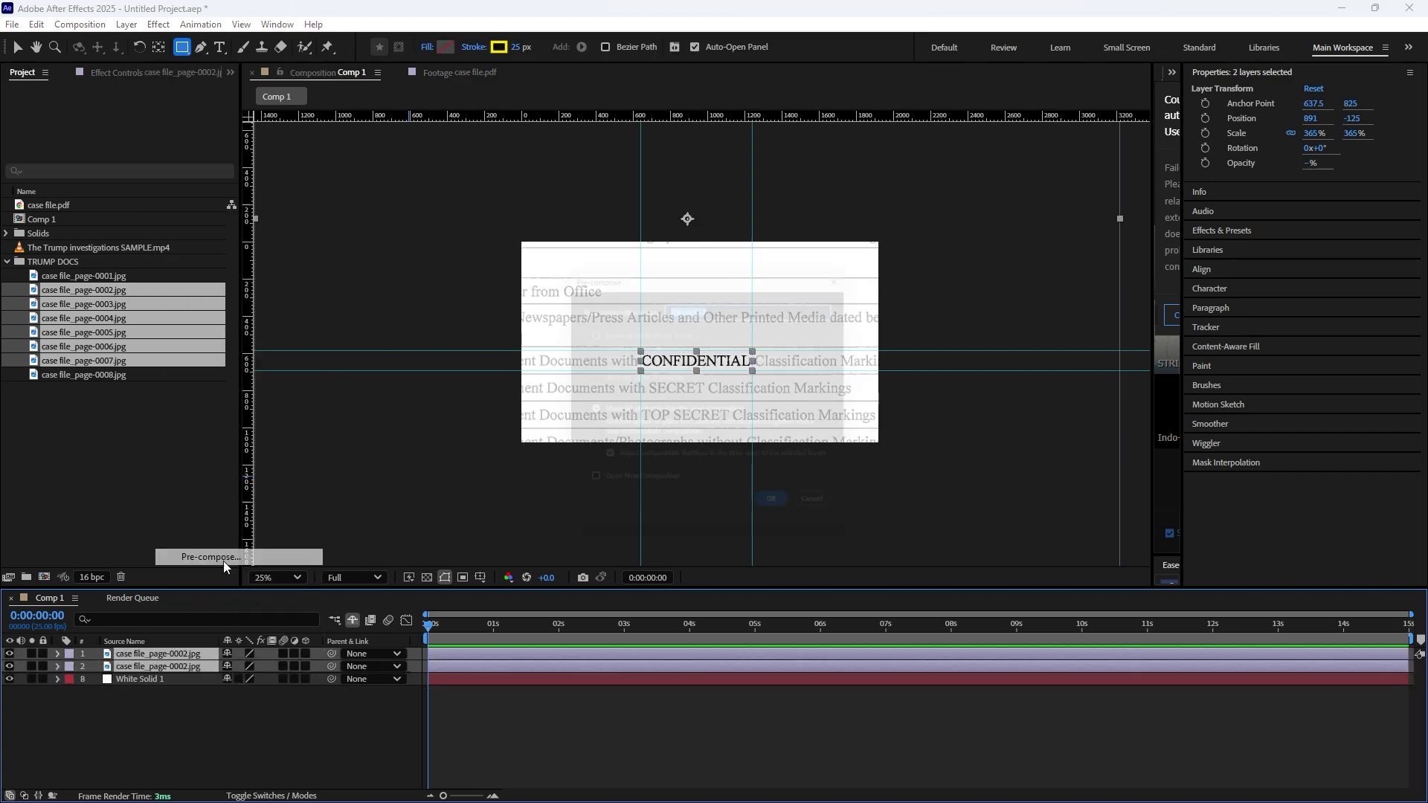
left_click(790, 519)
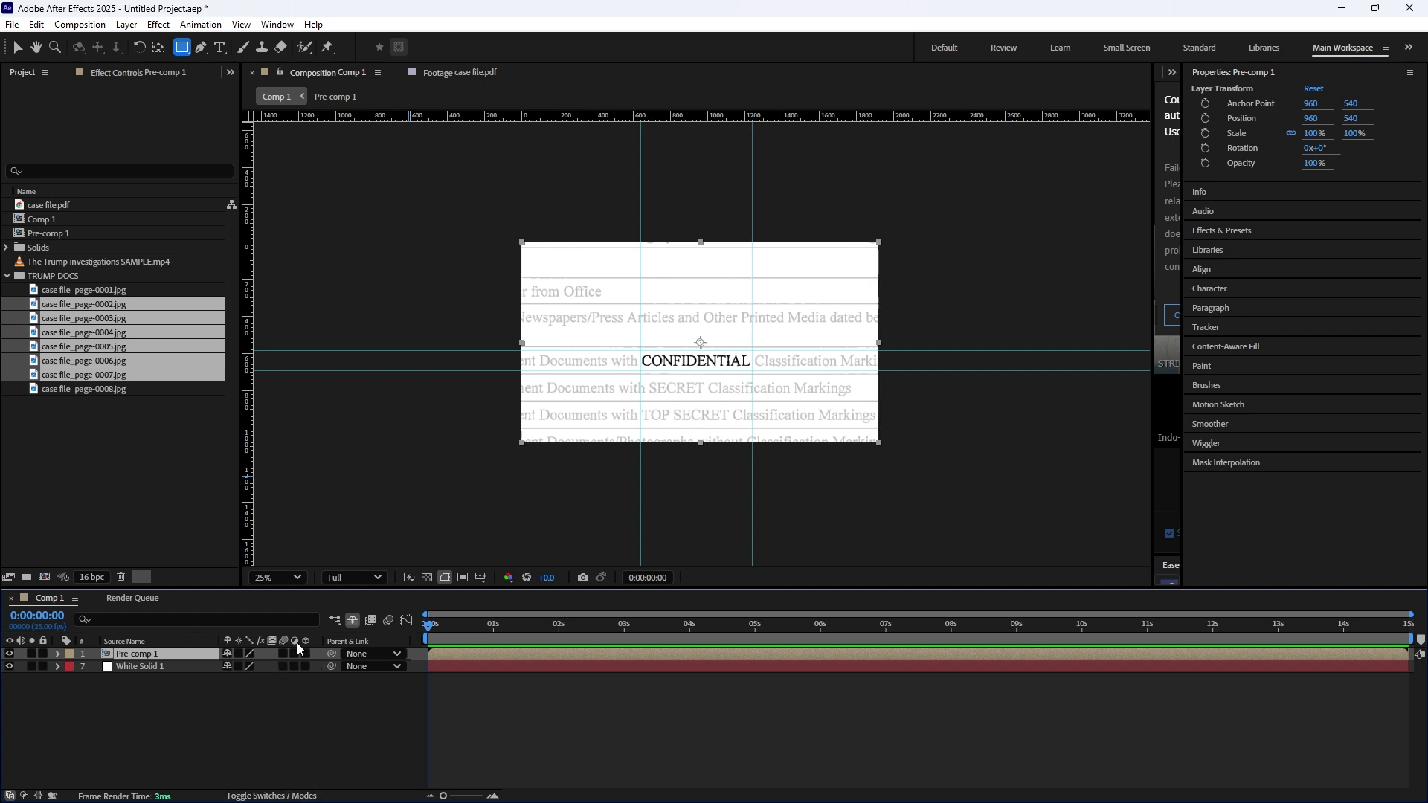
Make page 3 visible, mark the page 4–7 layers shy and hide shy layers
left_click(353, 620)
left_click(167, 666)
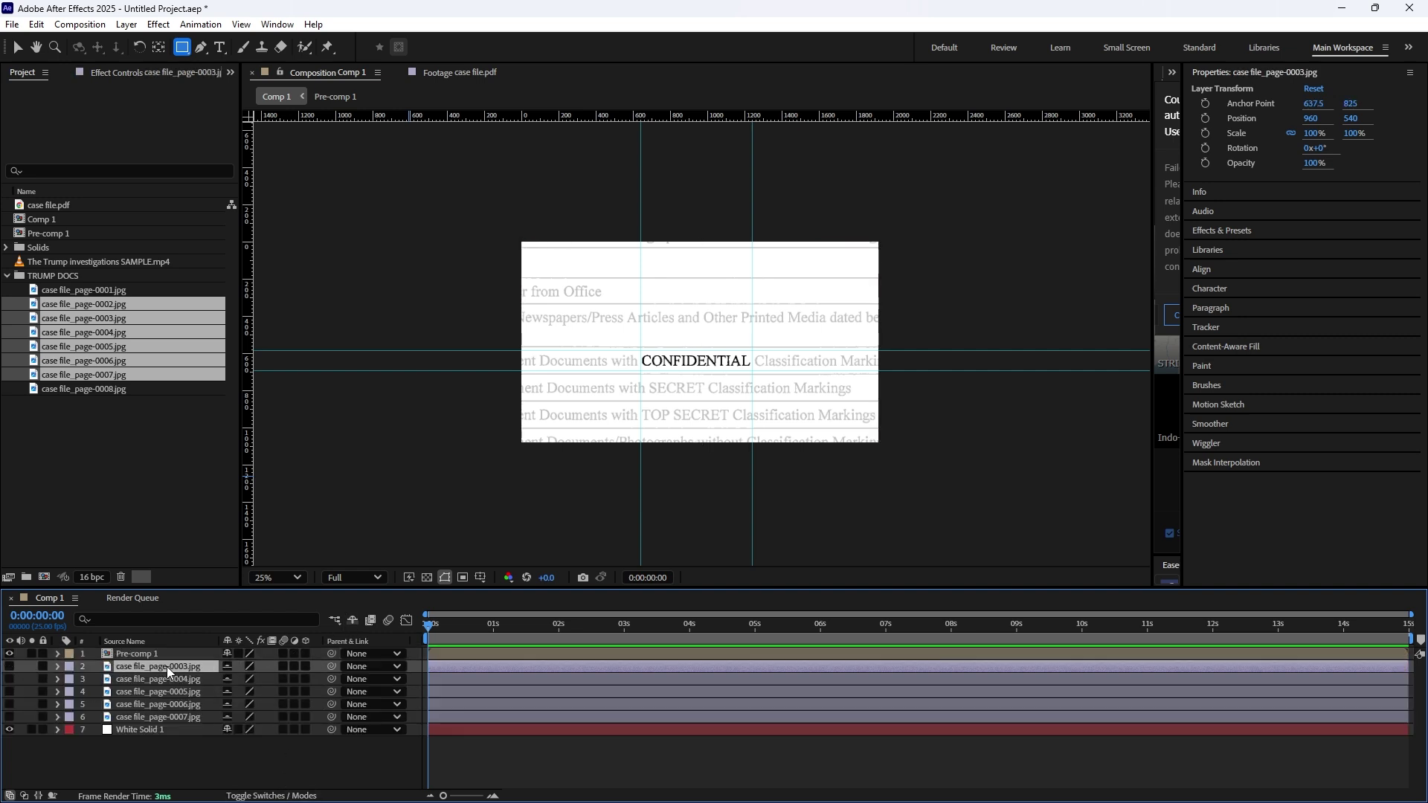
left_click(7, 668)
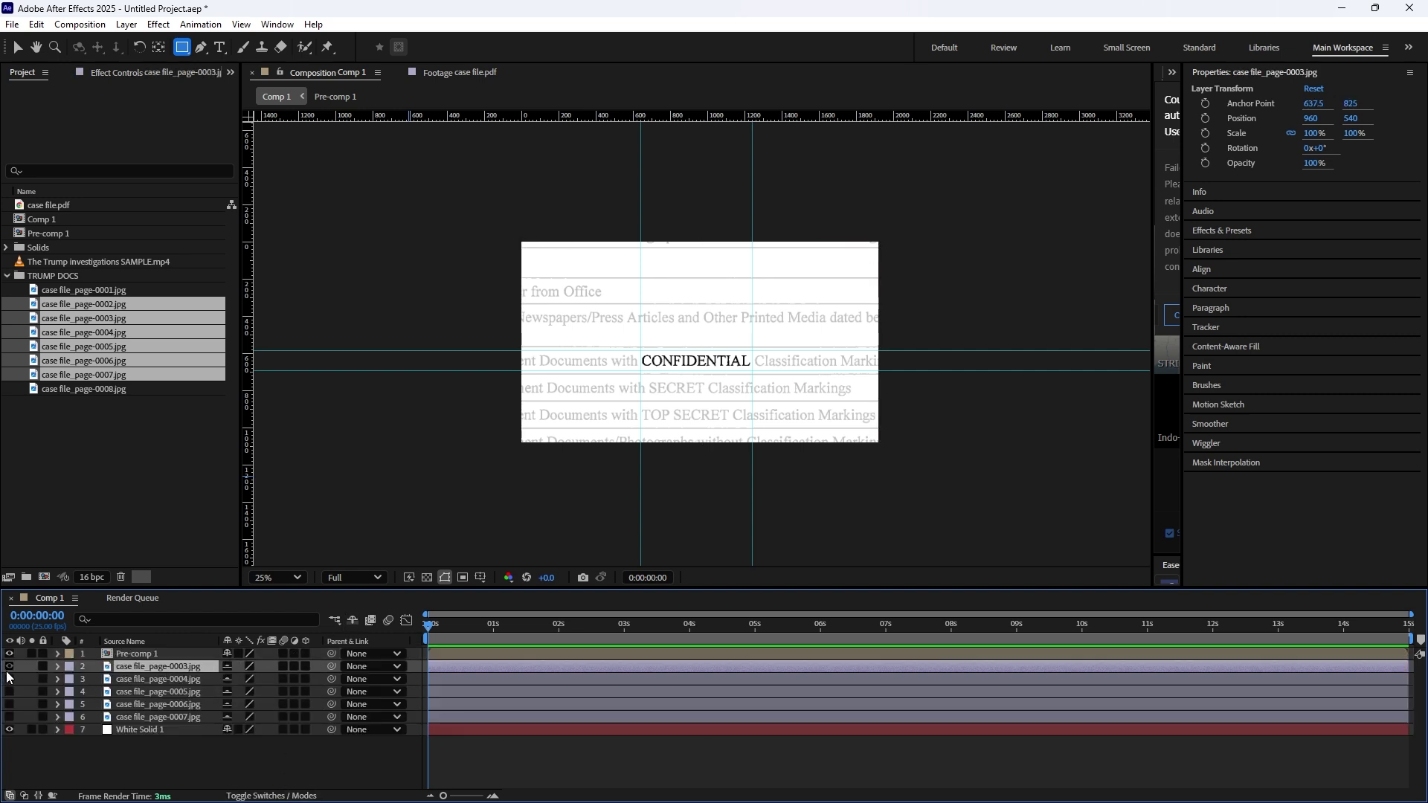
left_click(163, 716)
left_click(183, 680, "shift")
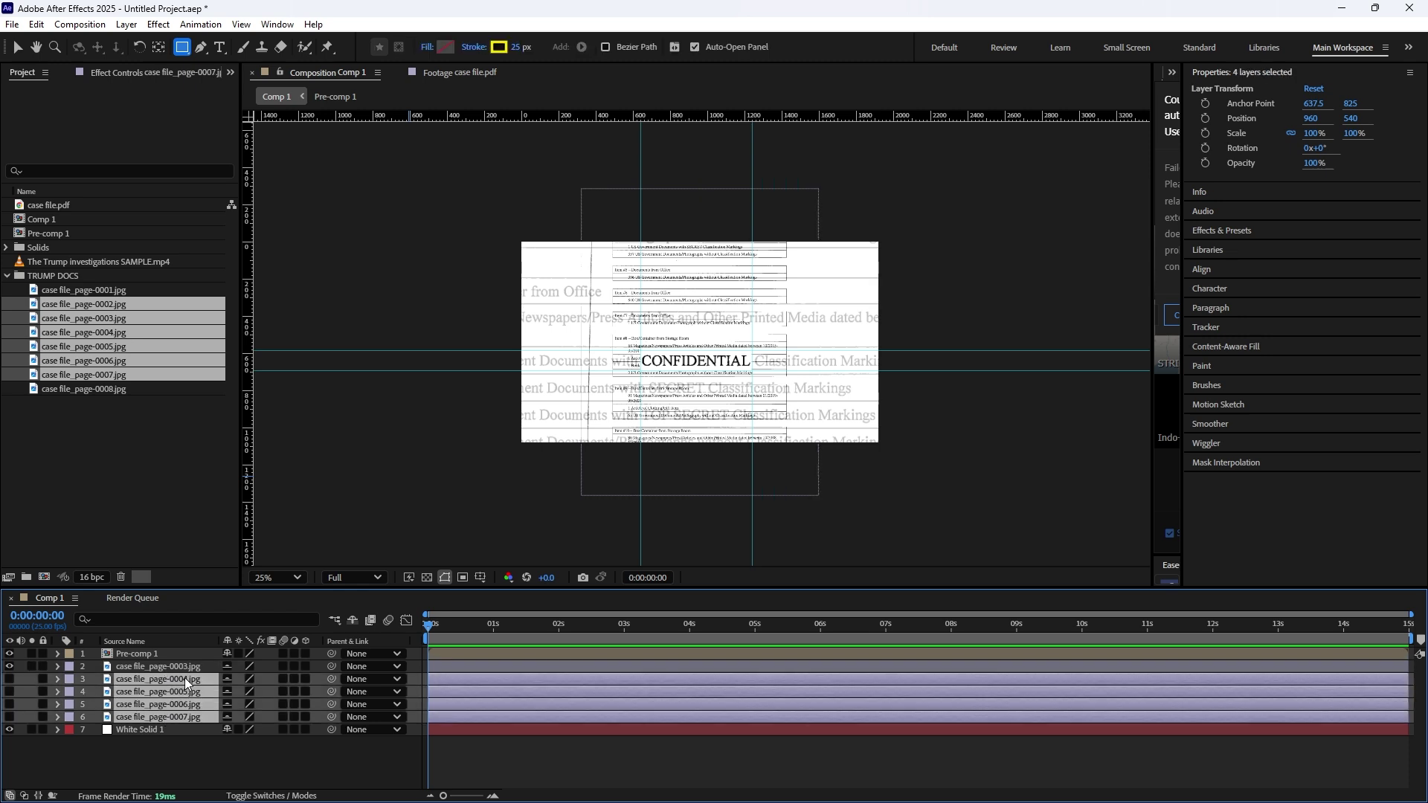
left_click(228, 667)
left_click(352, 620)
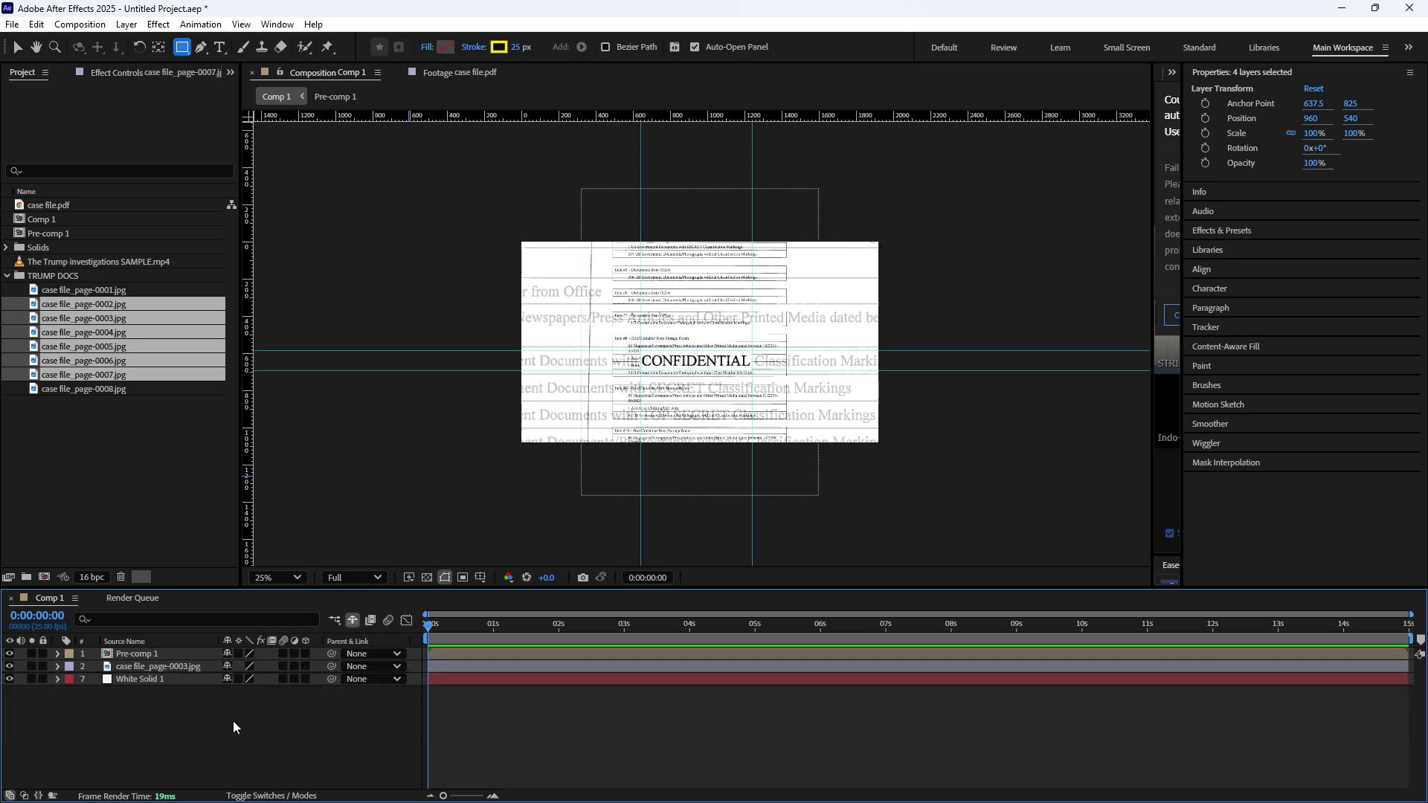
Hide Pre-comp 1, move page-0003 to Position Y 280, and duplicate it
left_click(167, 667)
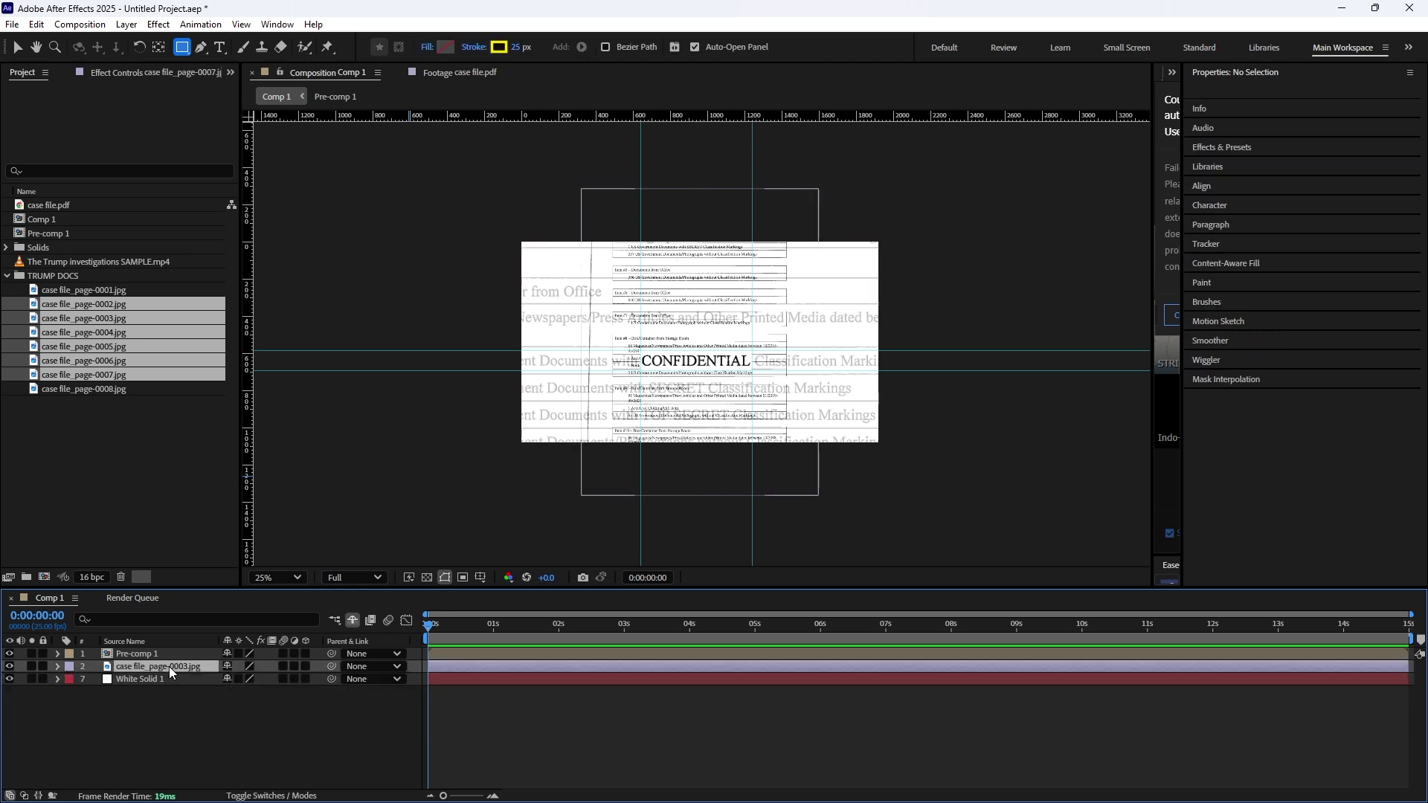
left_click(9, 654)
key("period")
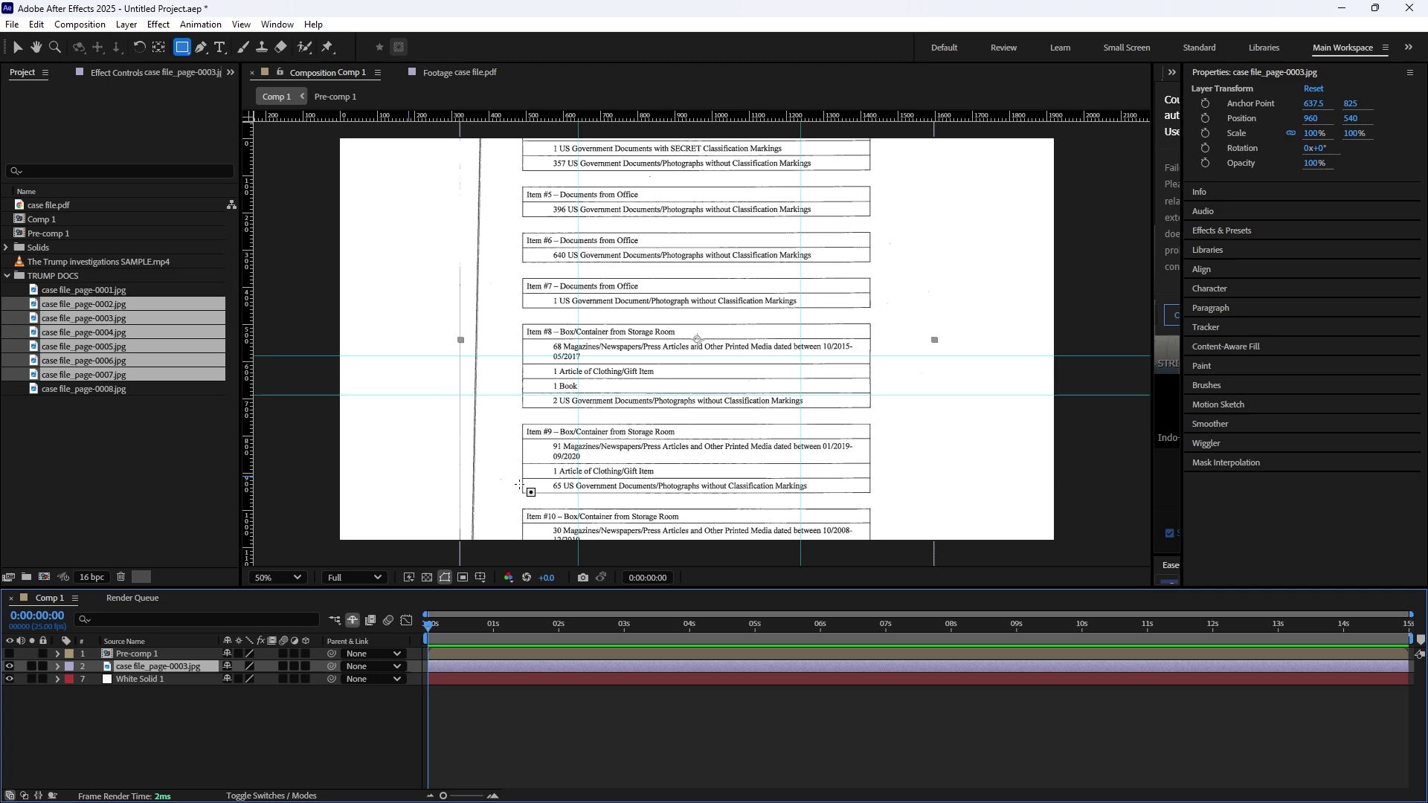
key("p")
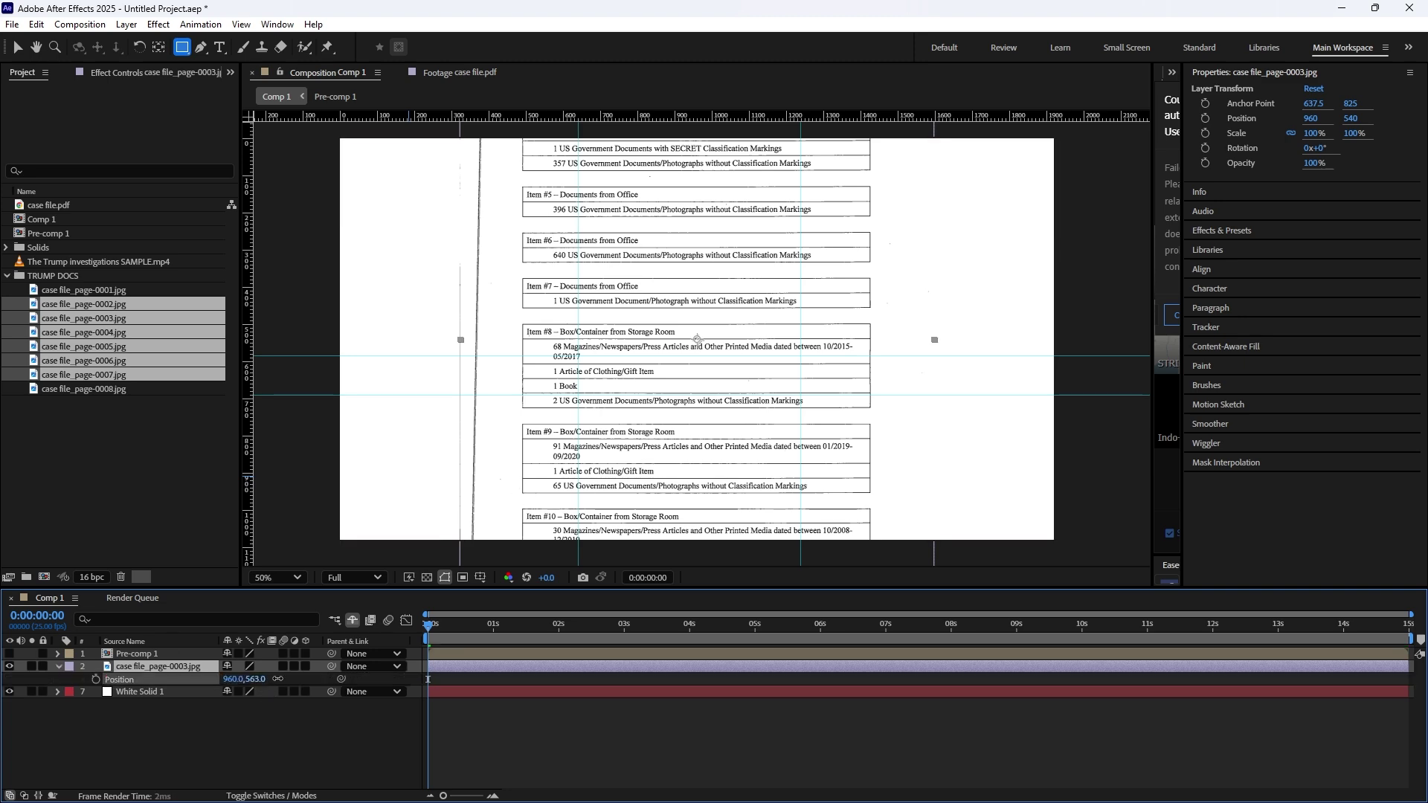
left_click_drag(556, 191, 556, 293)
left_click(18, 47)
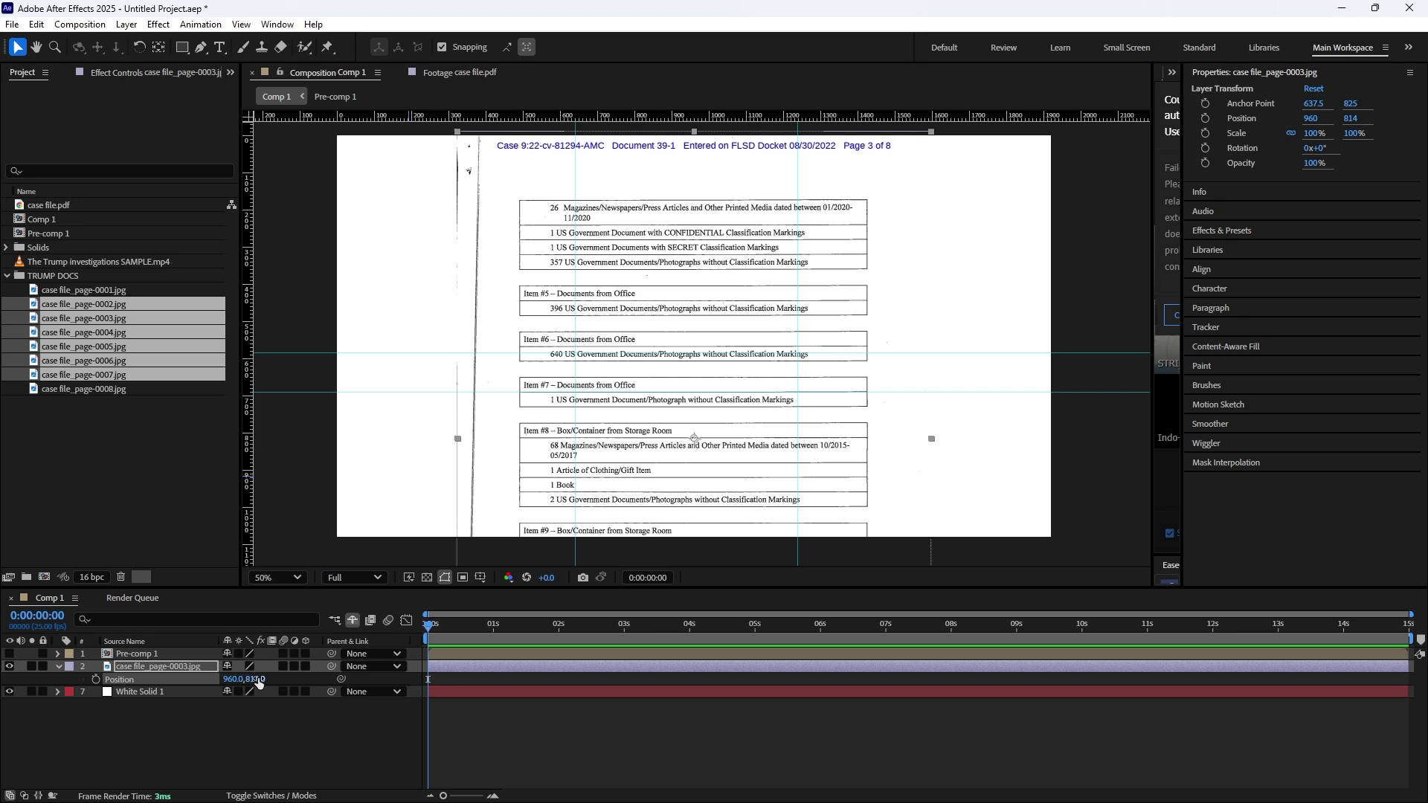
left_click_drag(258, 679, 99, 679)
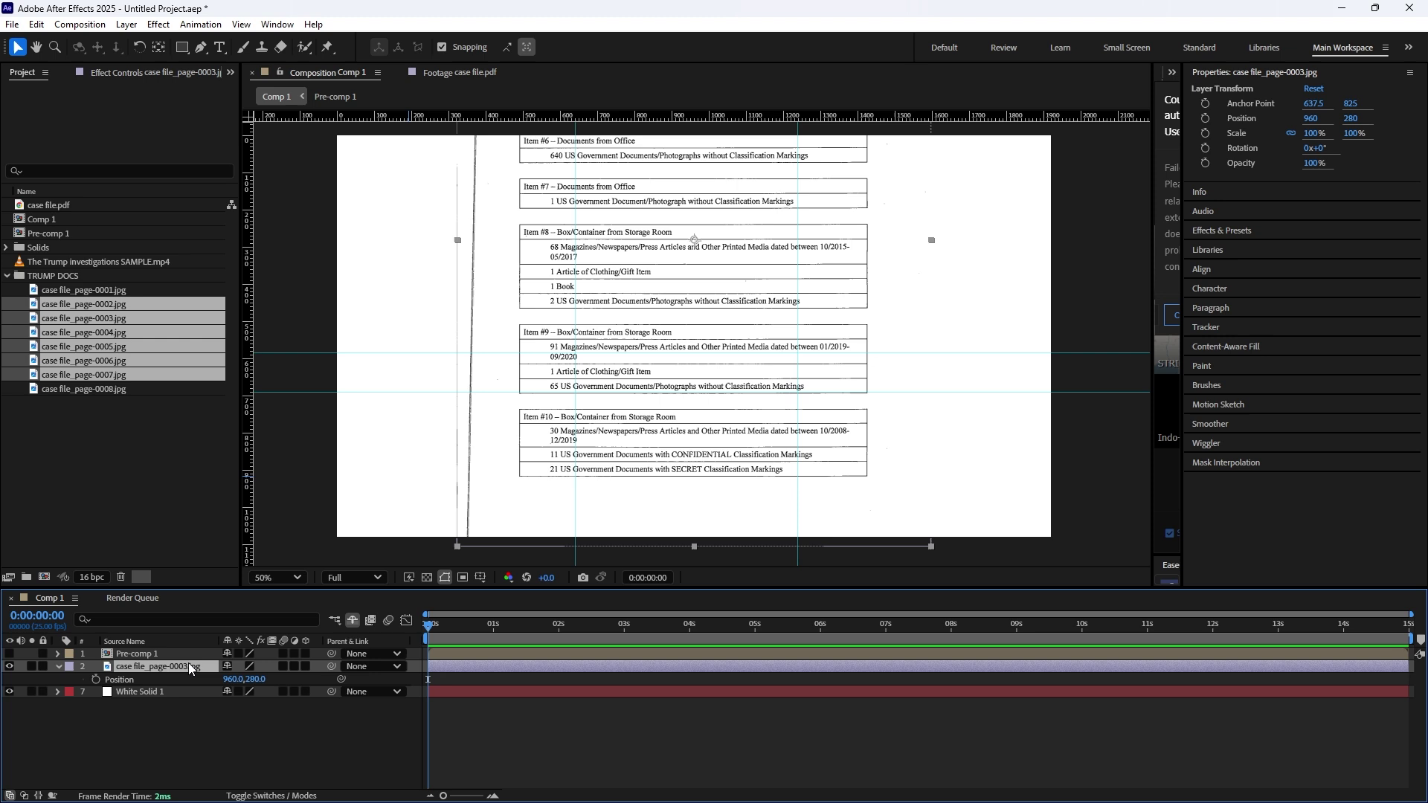
key("ctrl+d")
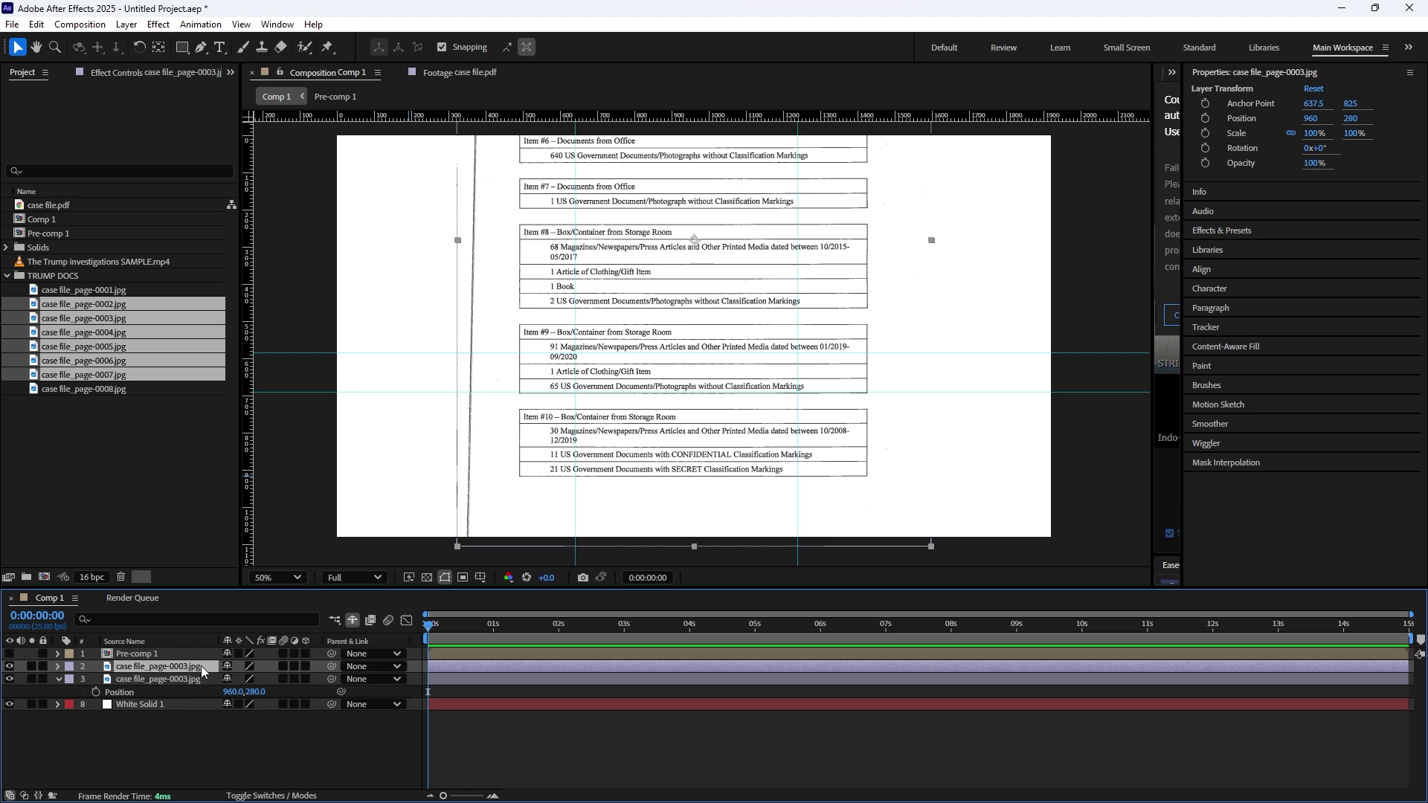
Hide the lower page-0003 copy and move the top copy to Position 960,1215
key("p")
key("shift+s")
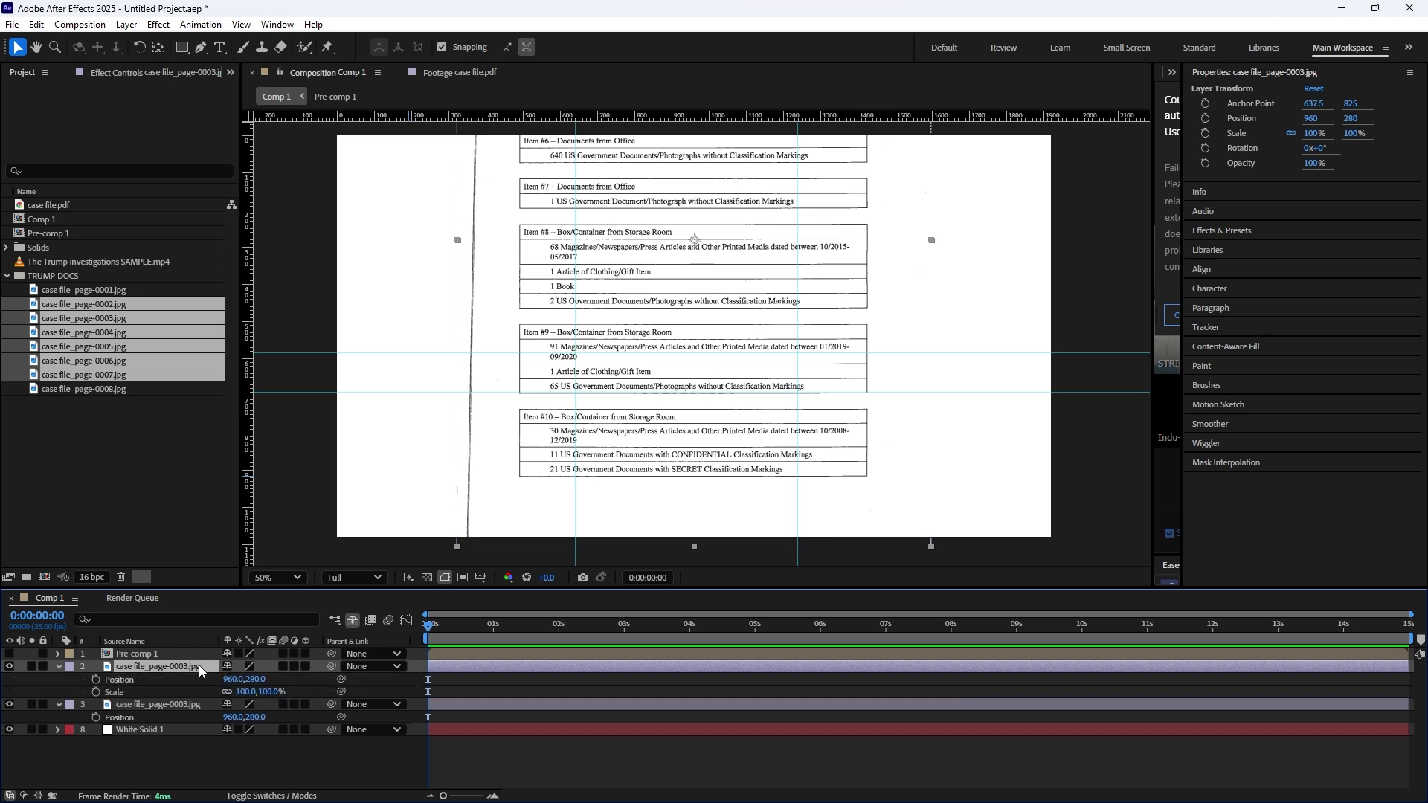
left_click(135, 705)
left_click(10, 706)
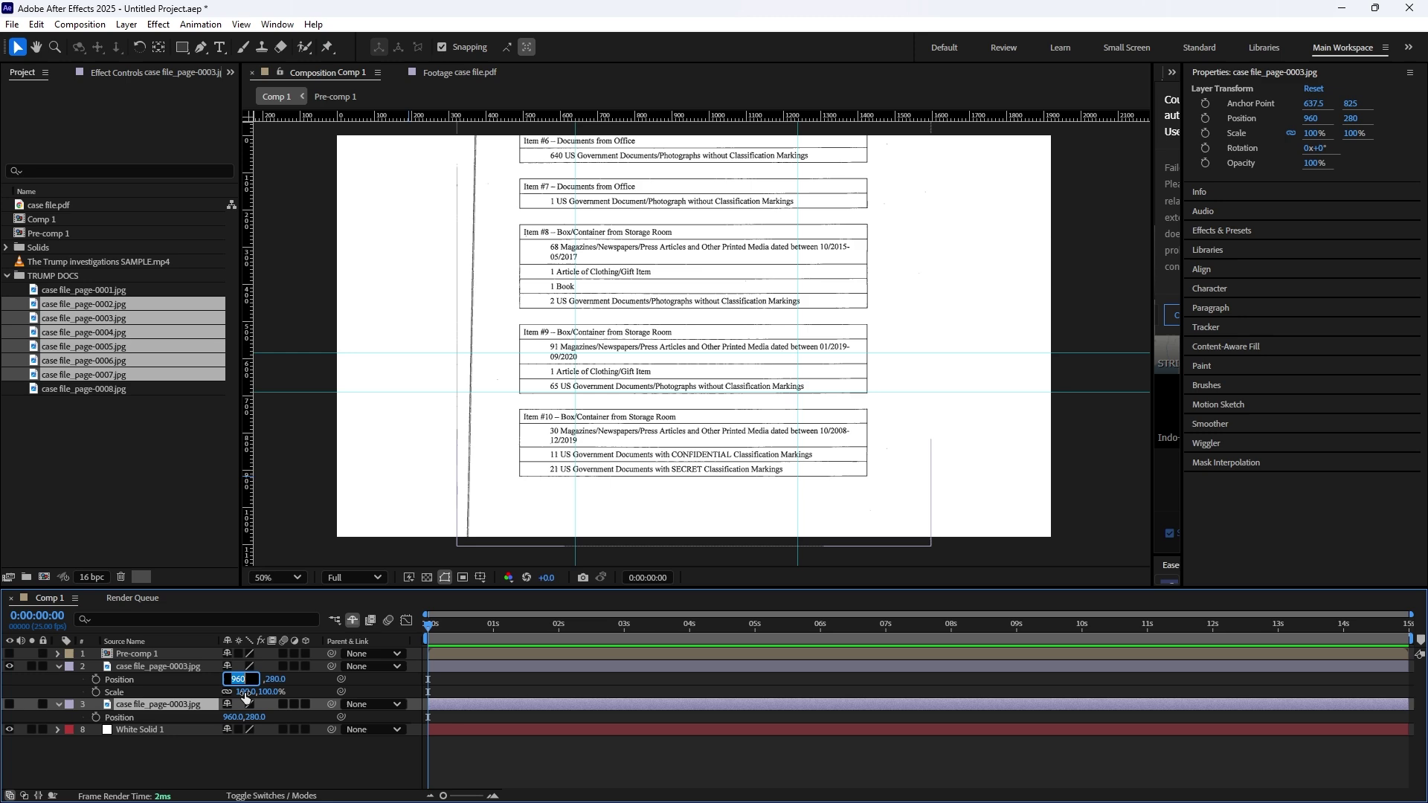
left_click(314, 765)
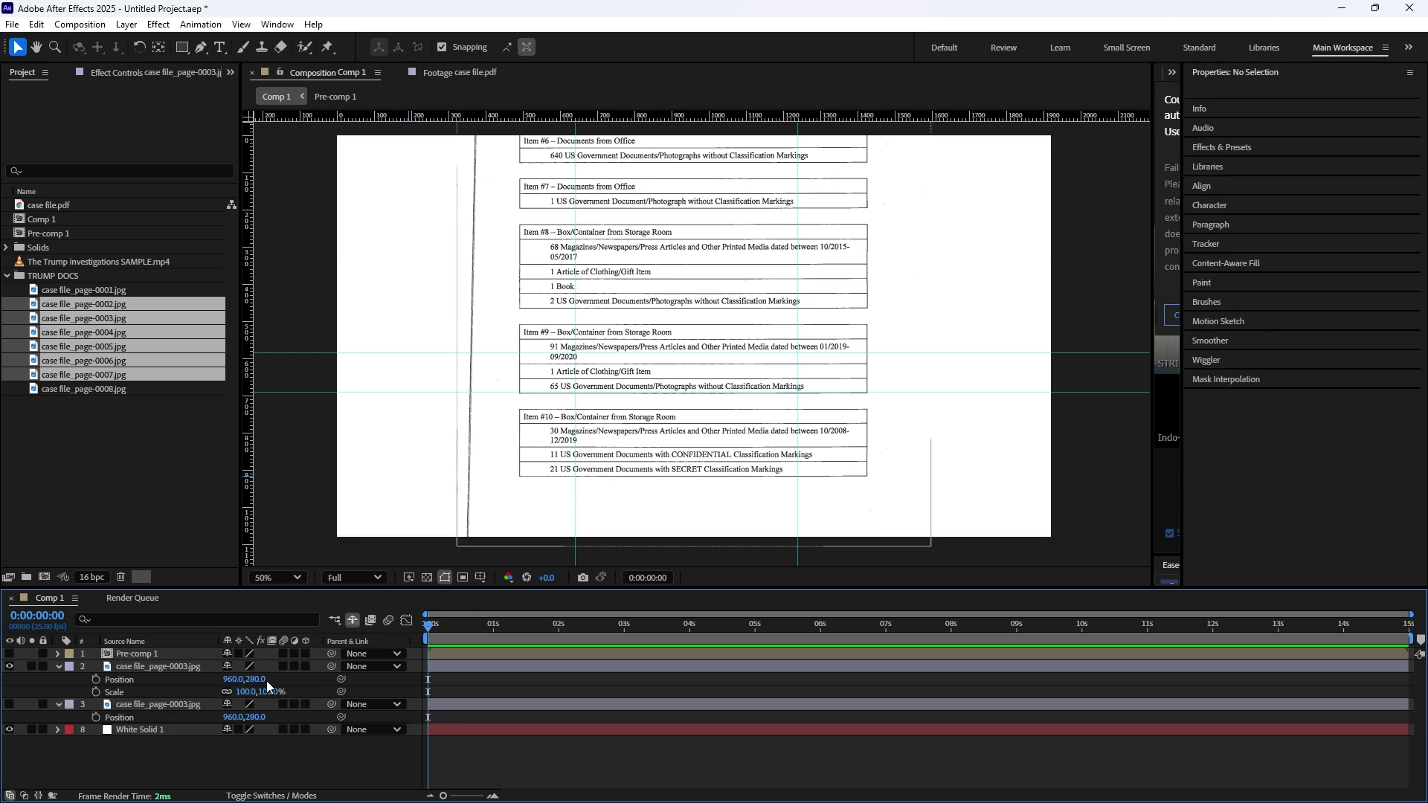
left_click_drag(257, 680, 907, 720)
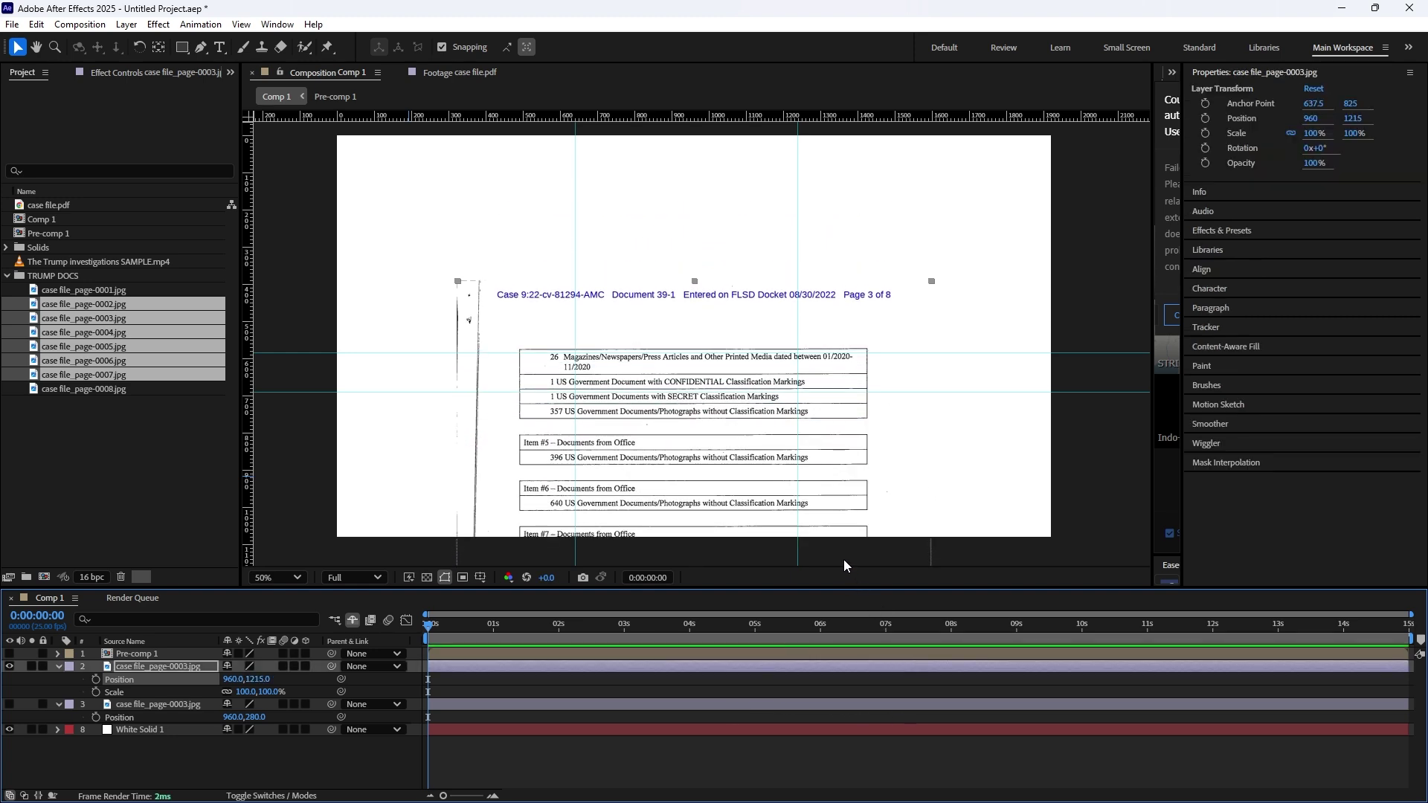
Set the top copy's anchor on CONFIDENTIAL, scale it to about 362%, and set Position Y 636
key("comma")
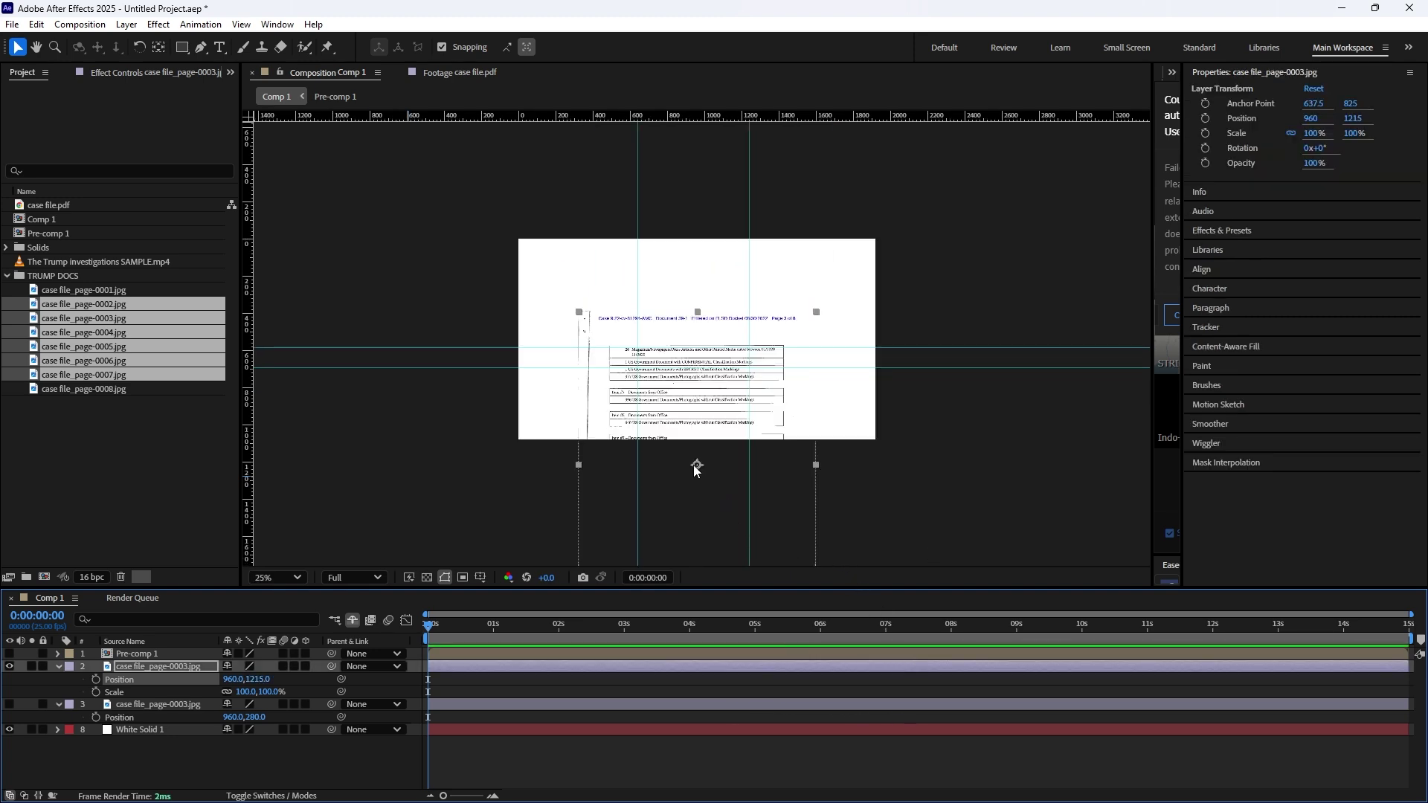
key("y")
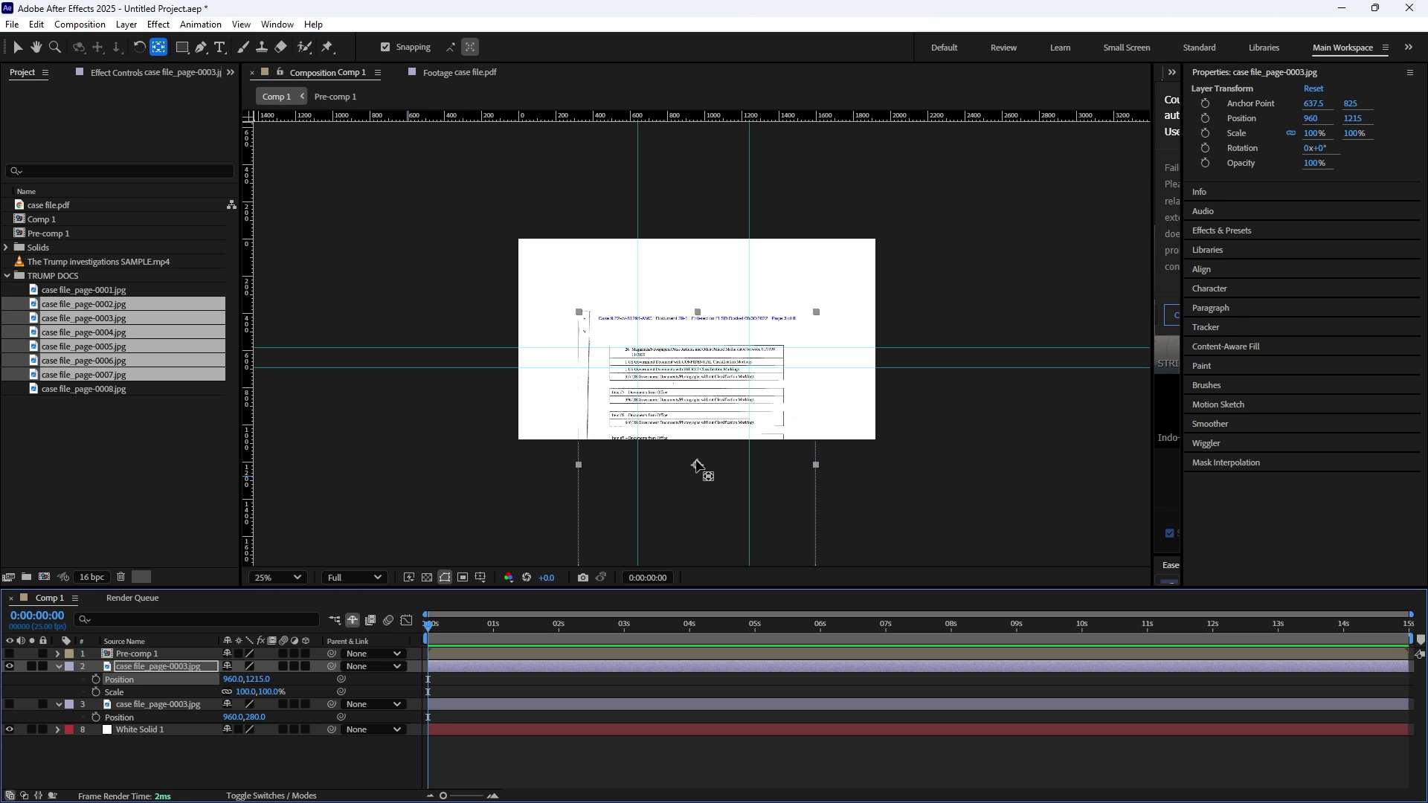
left_click_drag(697, 464, 696, 389)
key("slash")
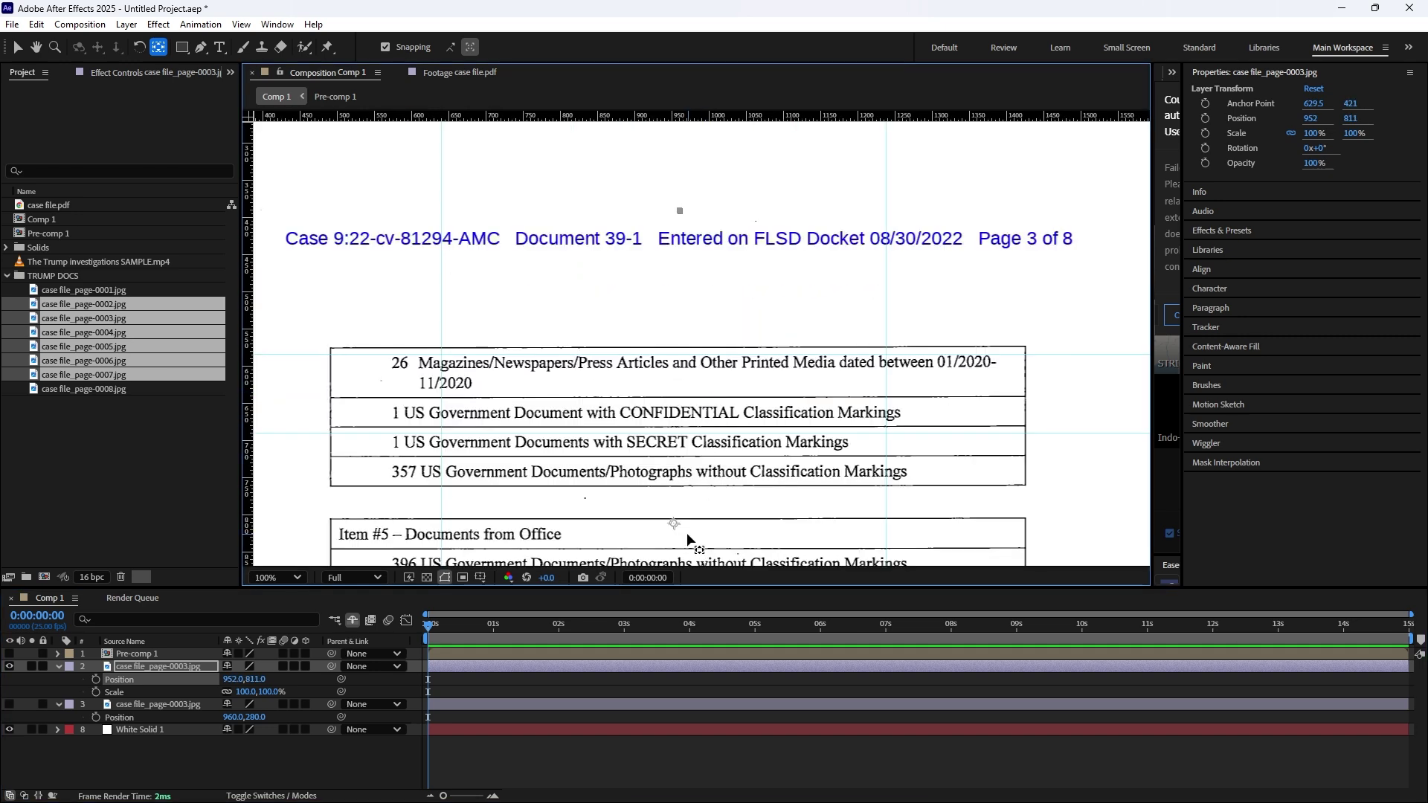
left_click_drag(674, 523, 680, 412)
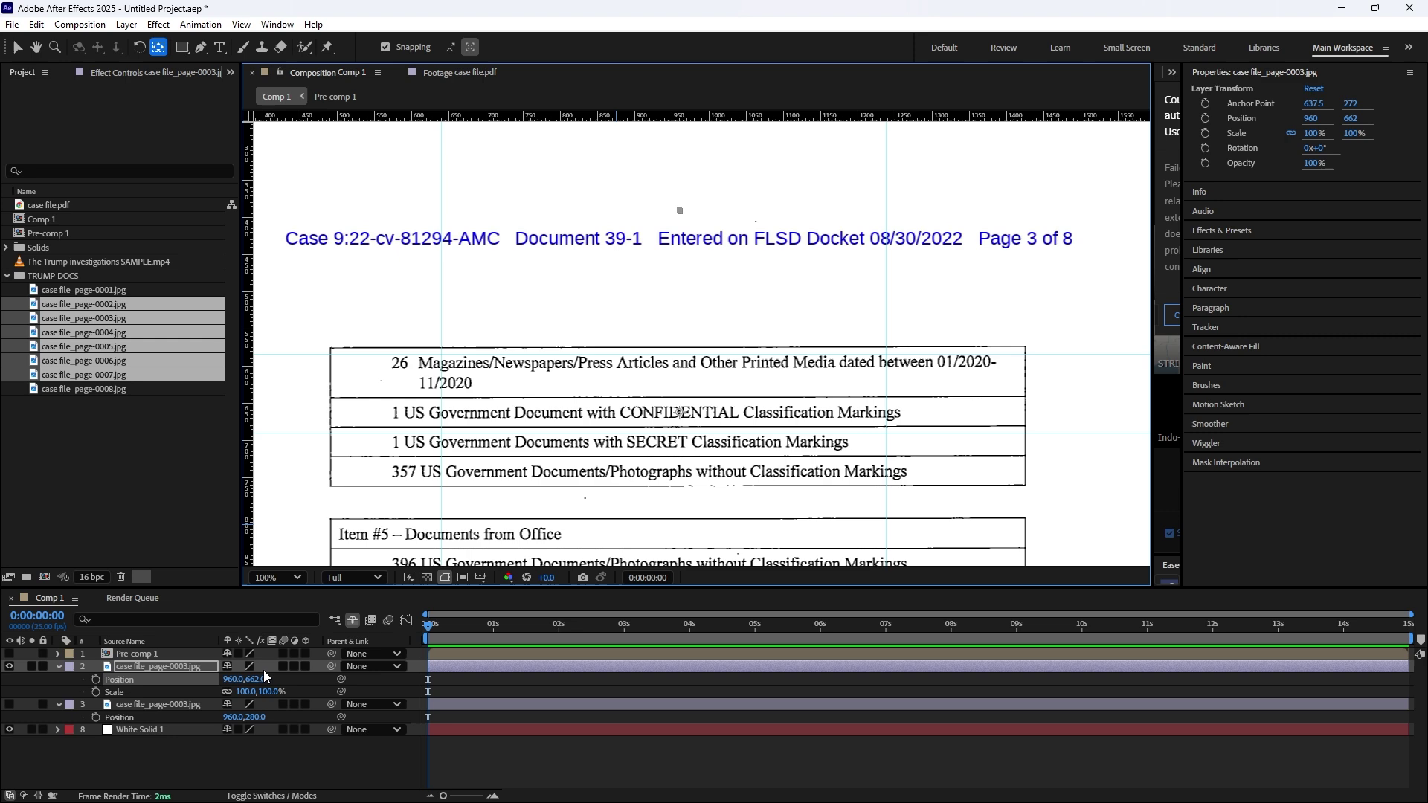
left_click_drag(245, 692, 464, 716)
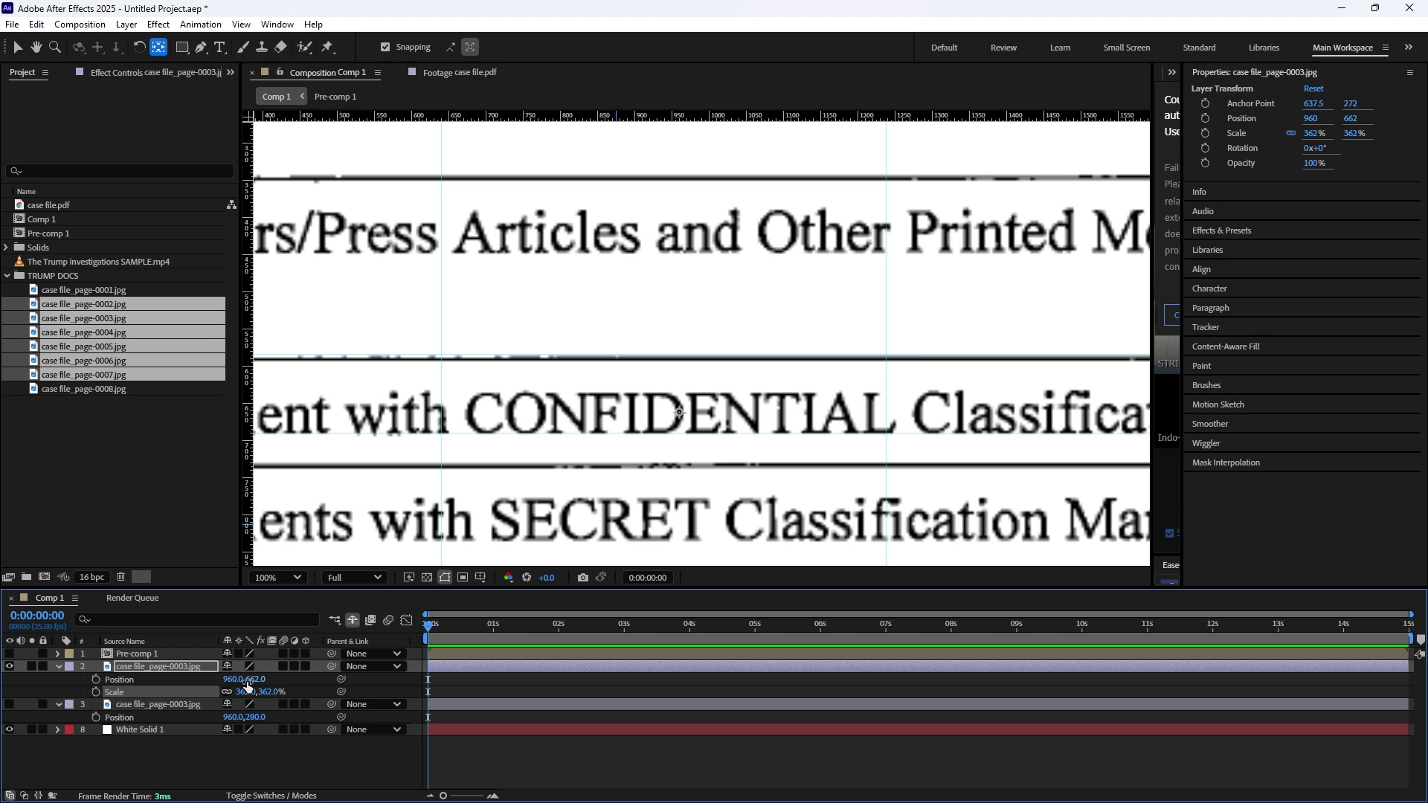
left_click_drag(248, 683, 218, 683)
Nudge the page to 359% scale, duplicate it, and set the copy's opacity to 25%
left_click_drag(252, 692, 244, 692)
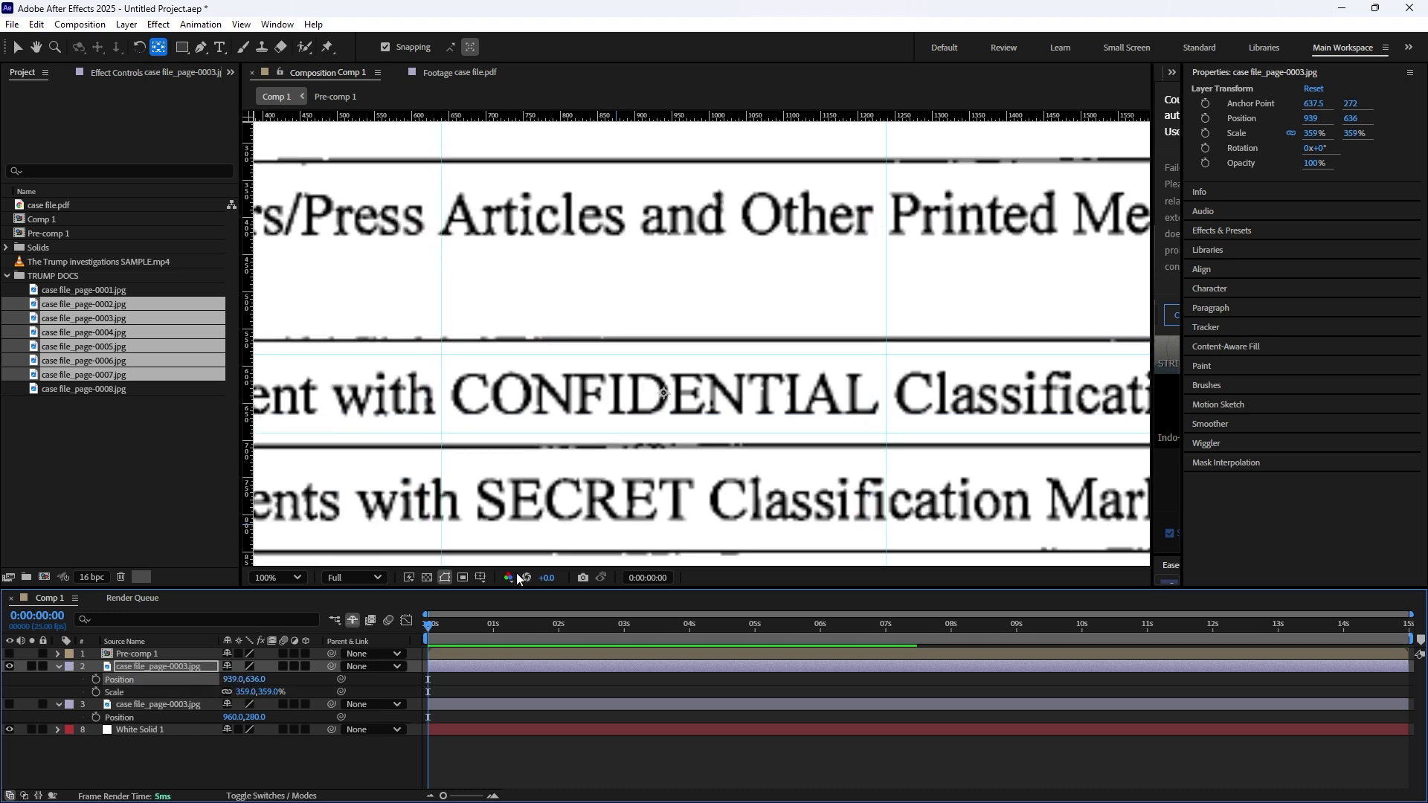
key("ctrl+d")
left_click(153, 678)
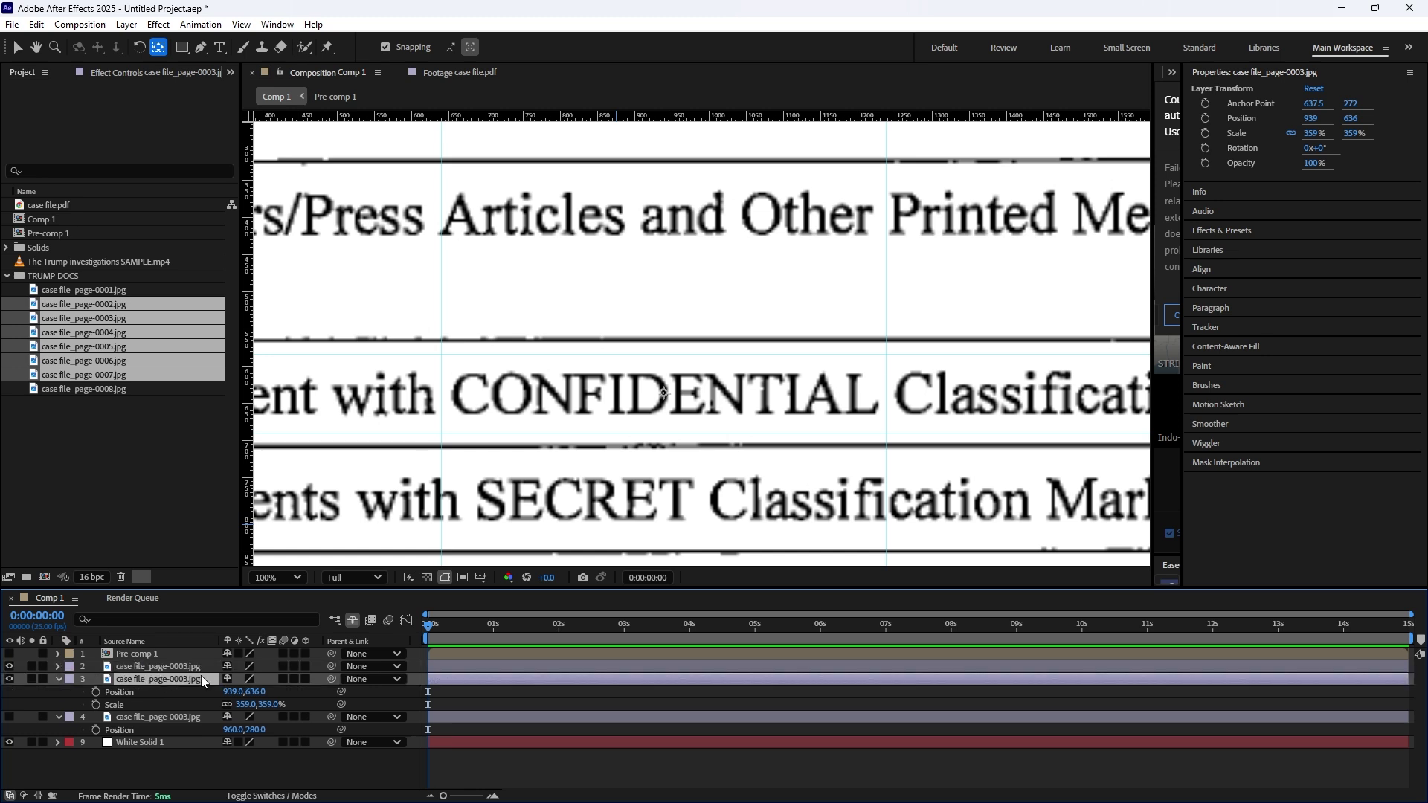
key("t")
left_click(232, 692)
type("2")
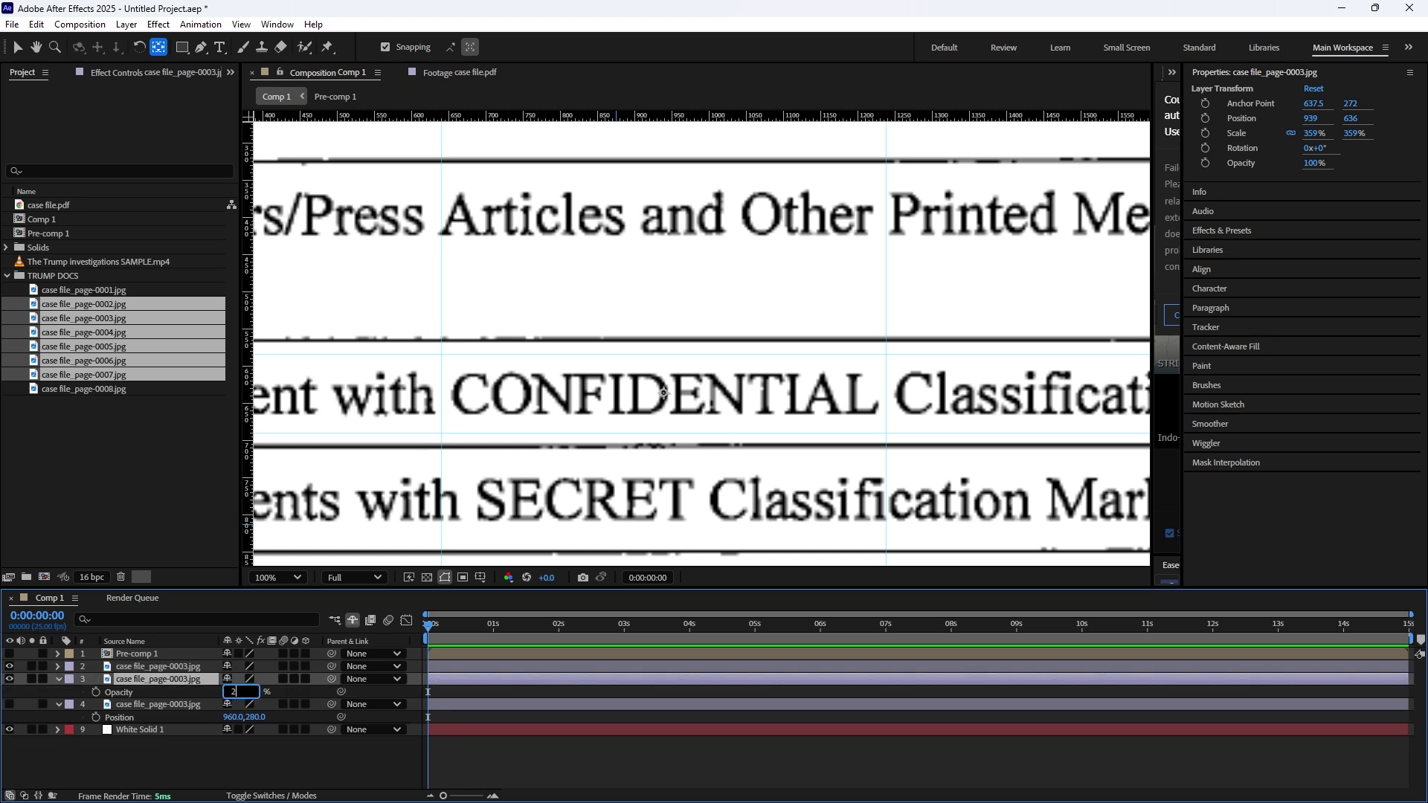
type("5")
left_click(240, 770)
Mask the top page layer down to the word CONFIDENTIAL, then select both page layers
left_click(189, 664)
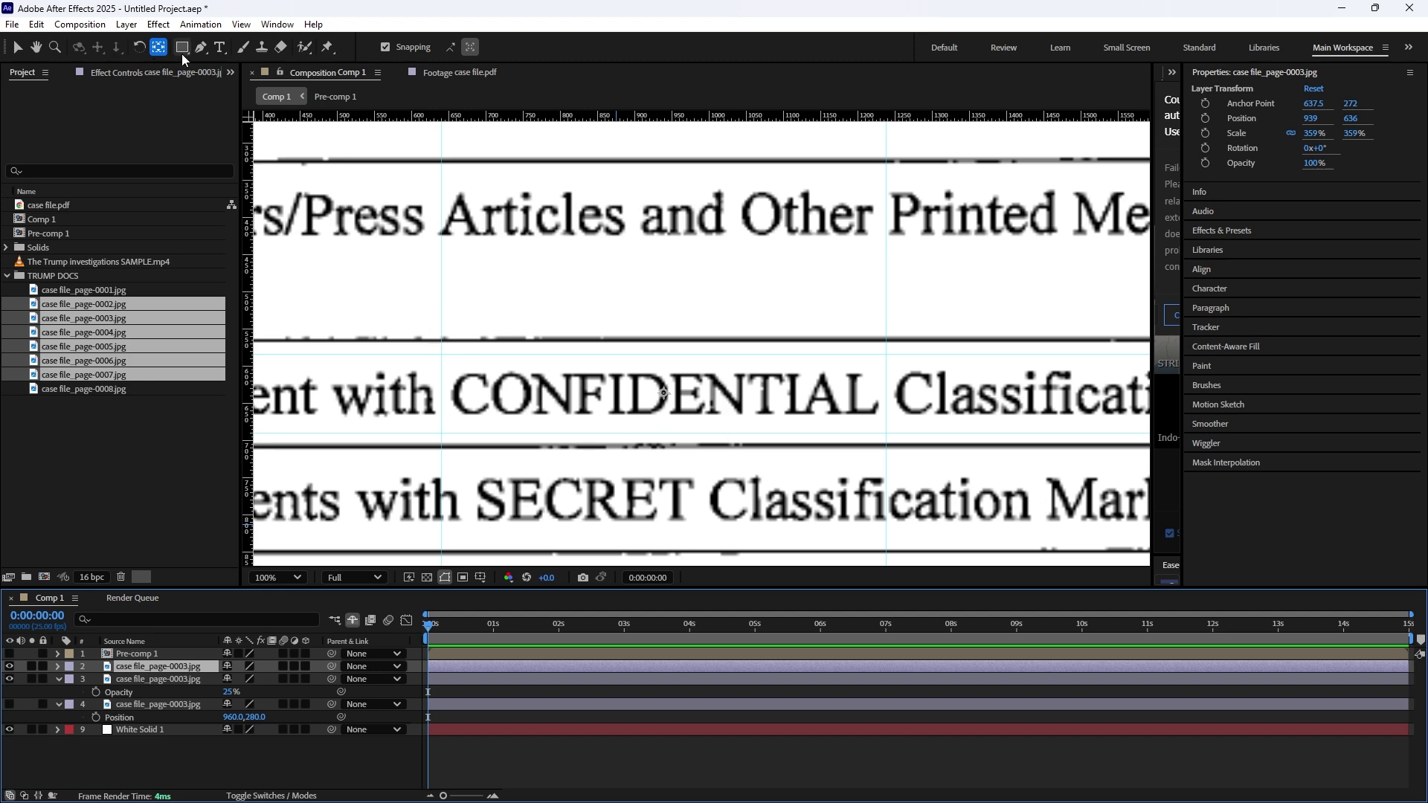
key("q")
left_click_drag(441, 354, 885, 432)
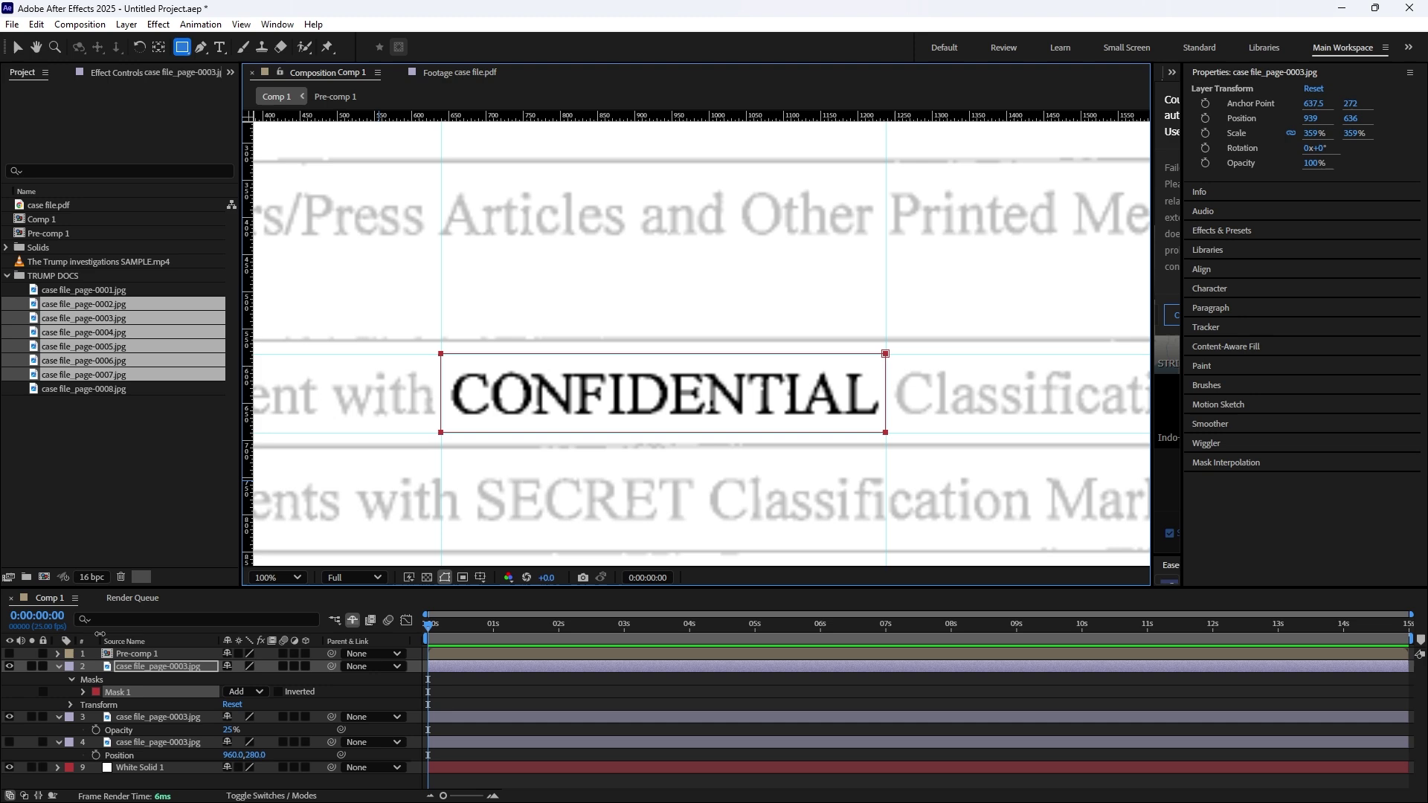
left_click(58, 666)
left_click(158, 678)
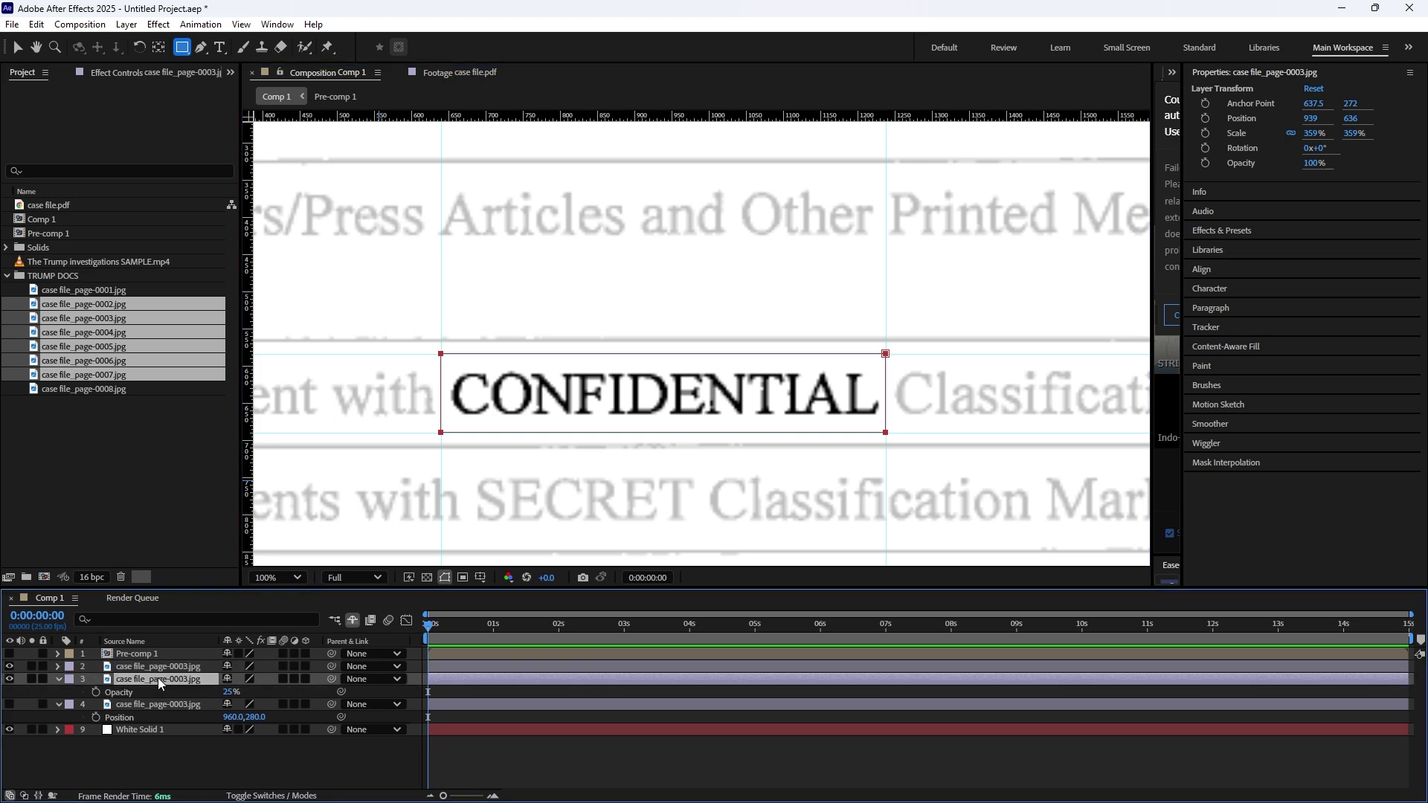
left_click(158, 667, "ctrl")
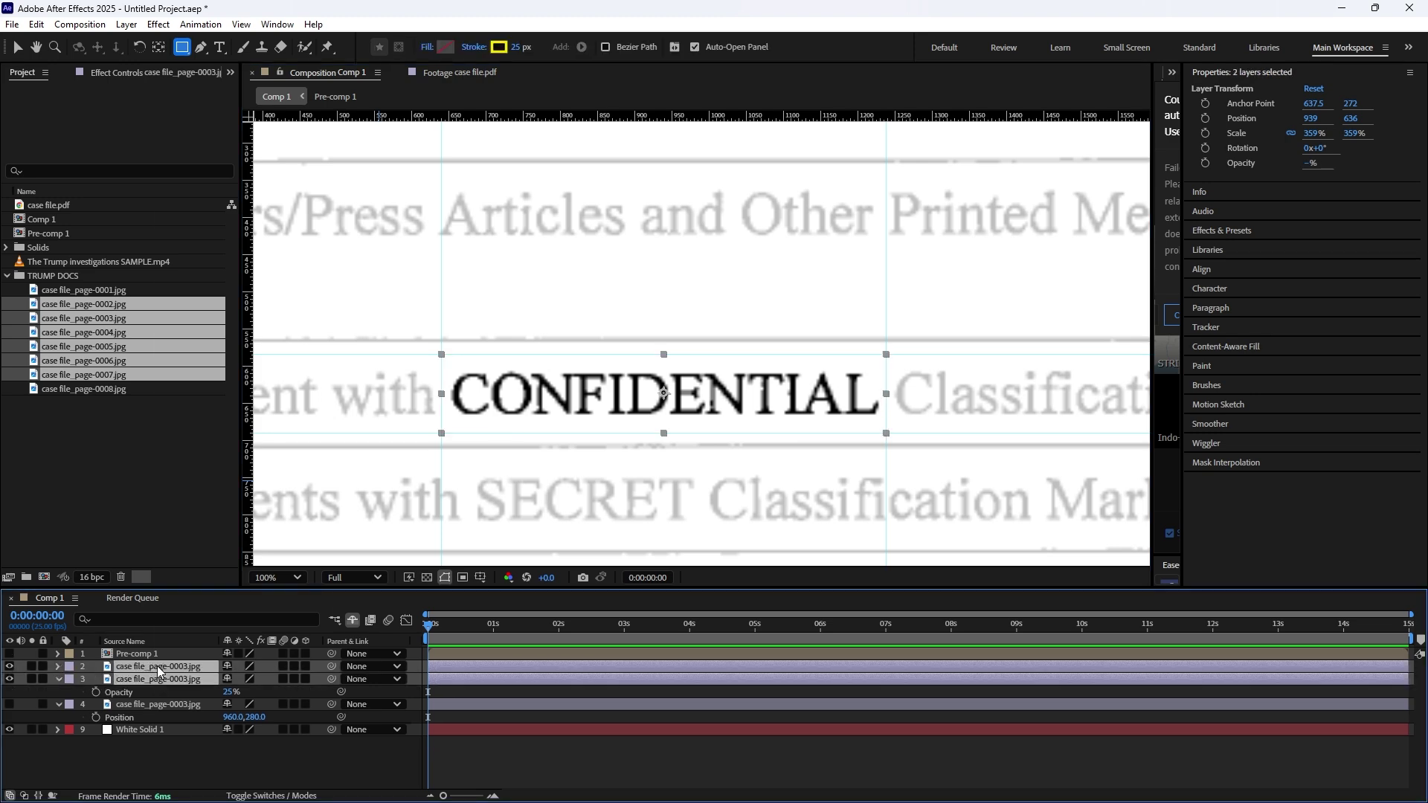
Pre-compose the masked and faded layers as 'Pre-comp 2', then minimise OBS and Explorer
right_click(158, 666)
left_click(215, 567)
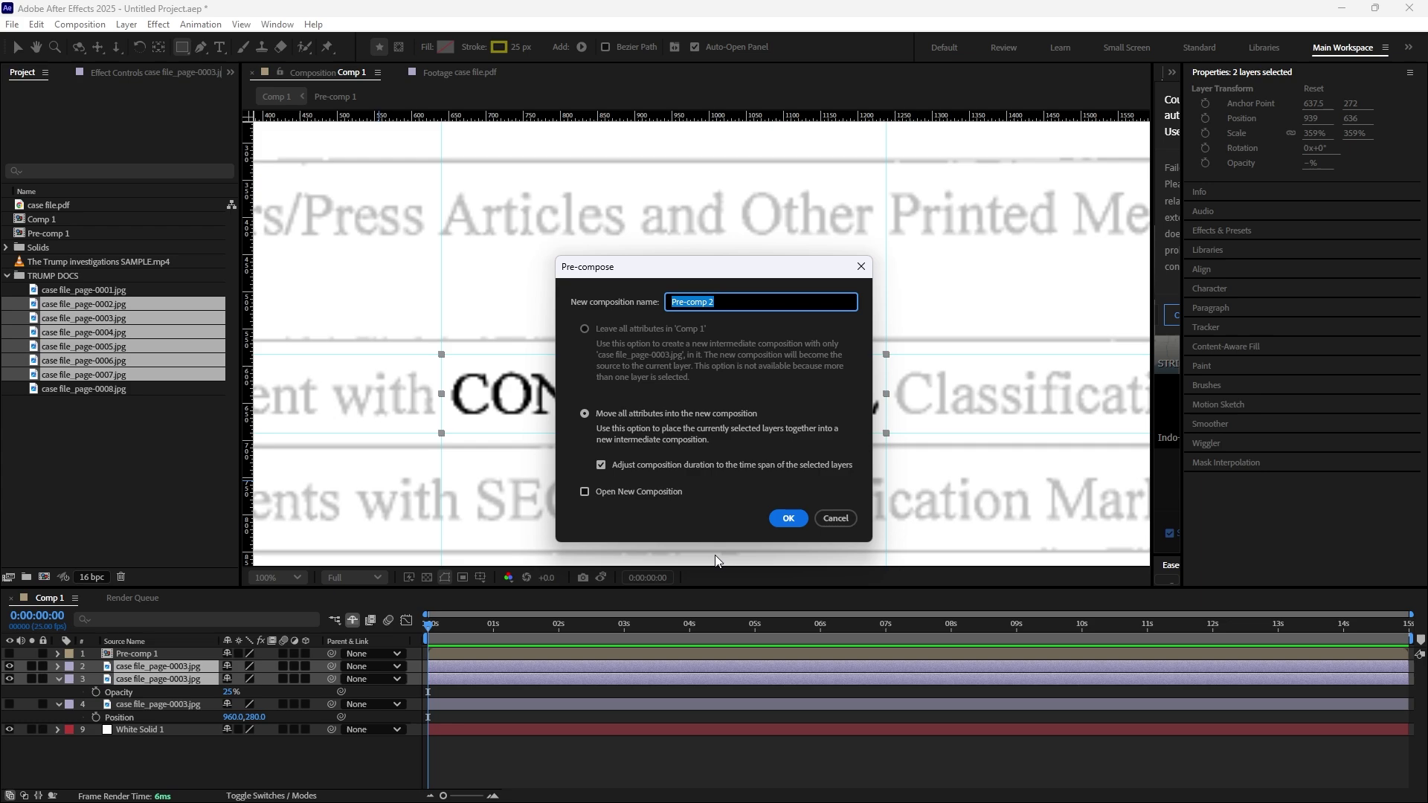
left_click(771, 521)
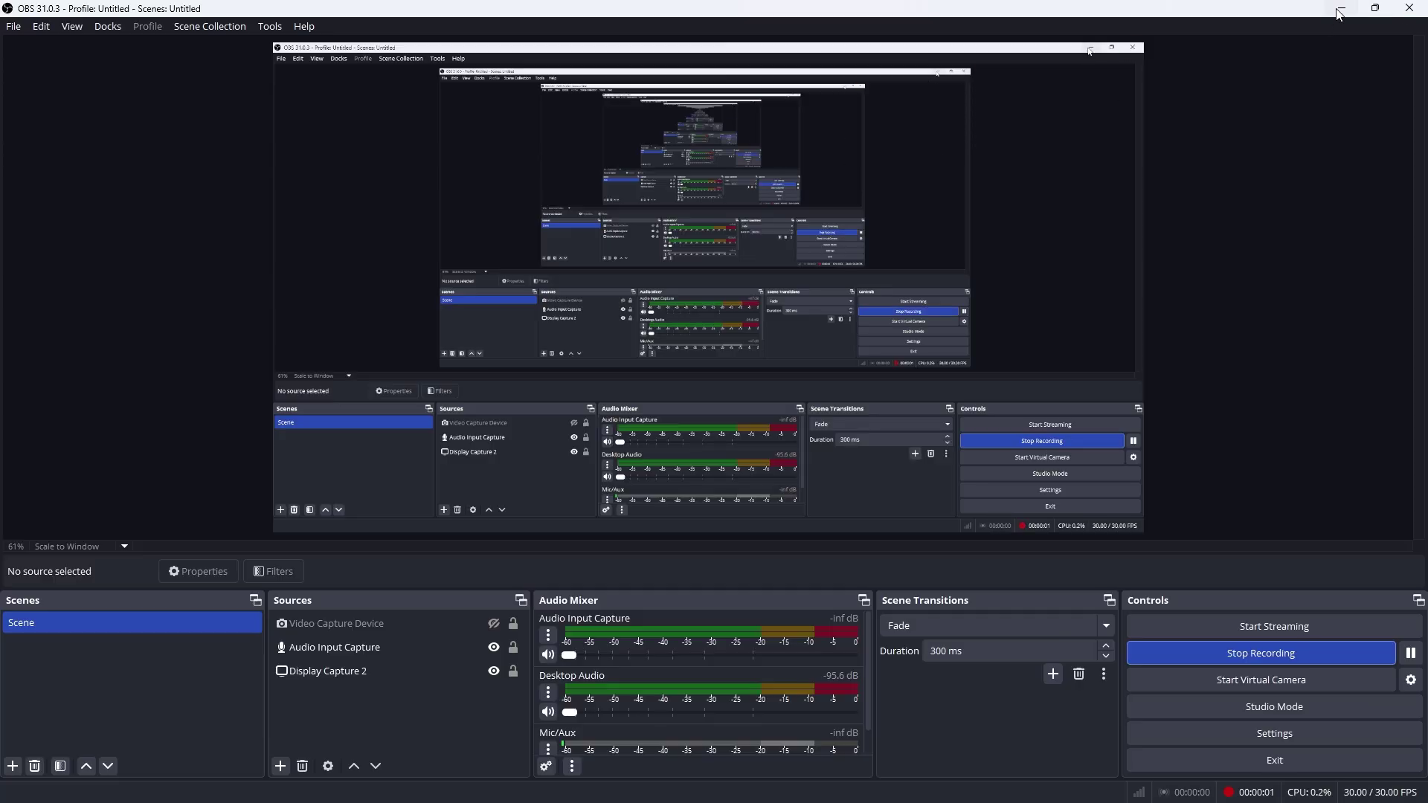
left_click(1340, 10)
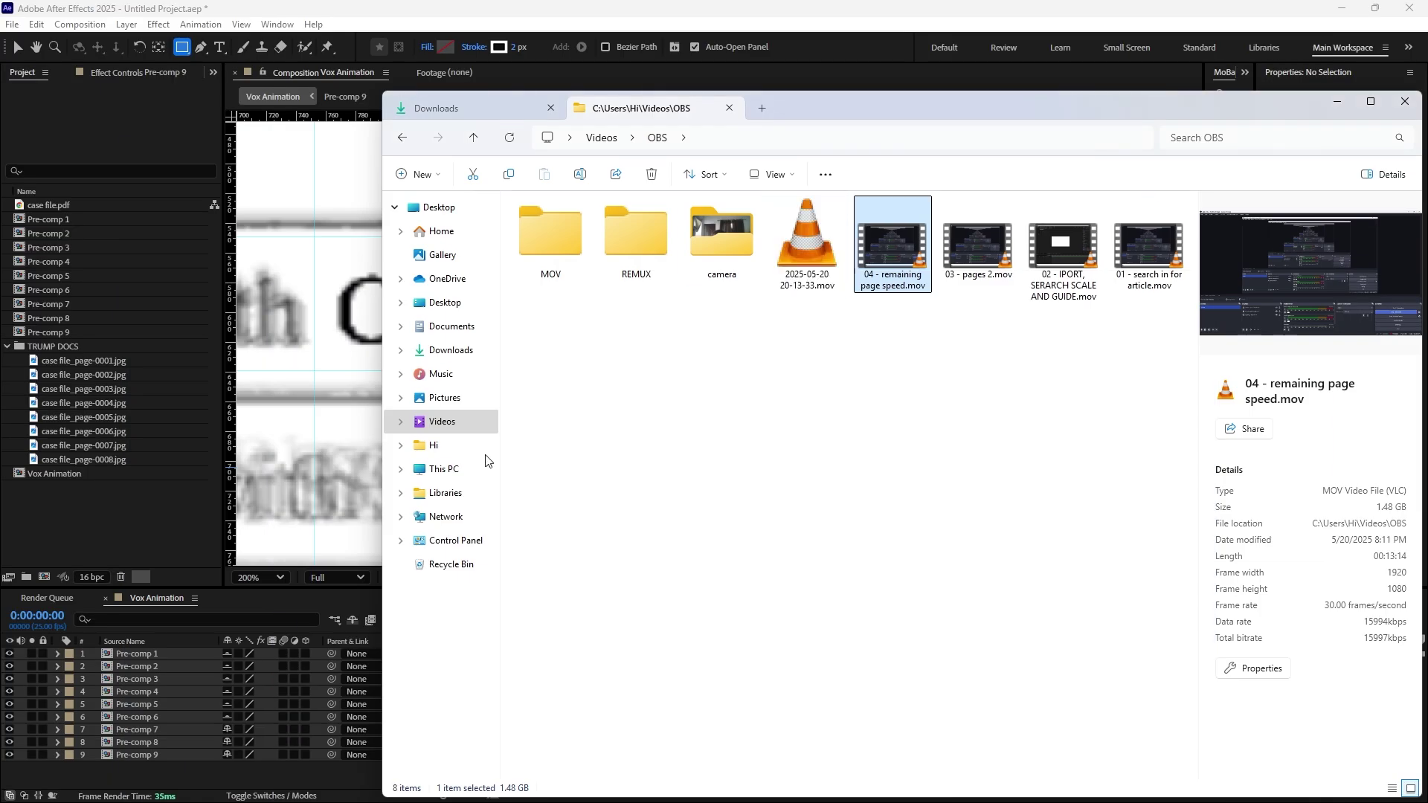
left_click(1335, 102)
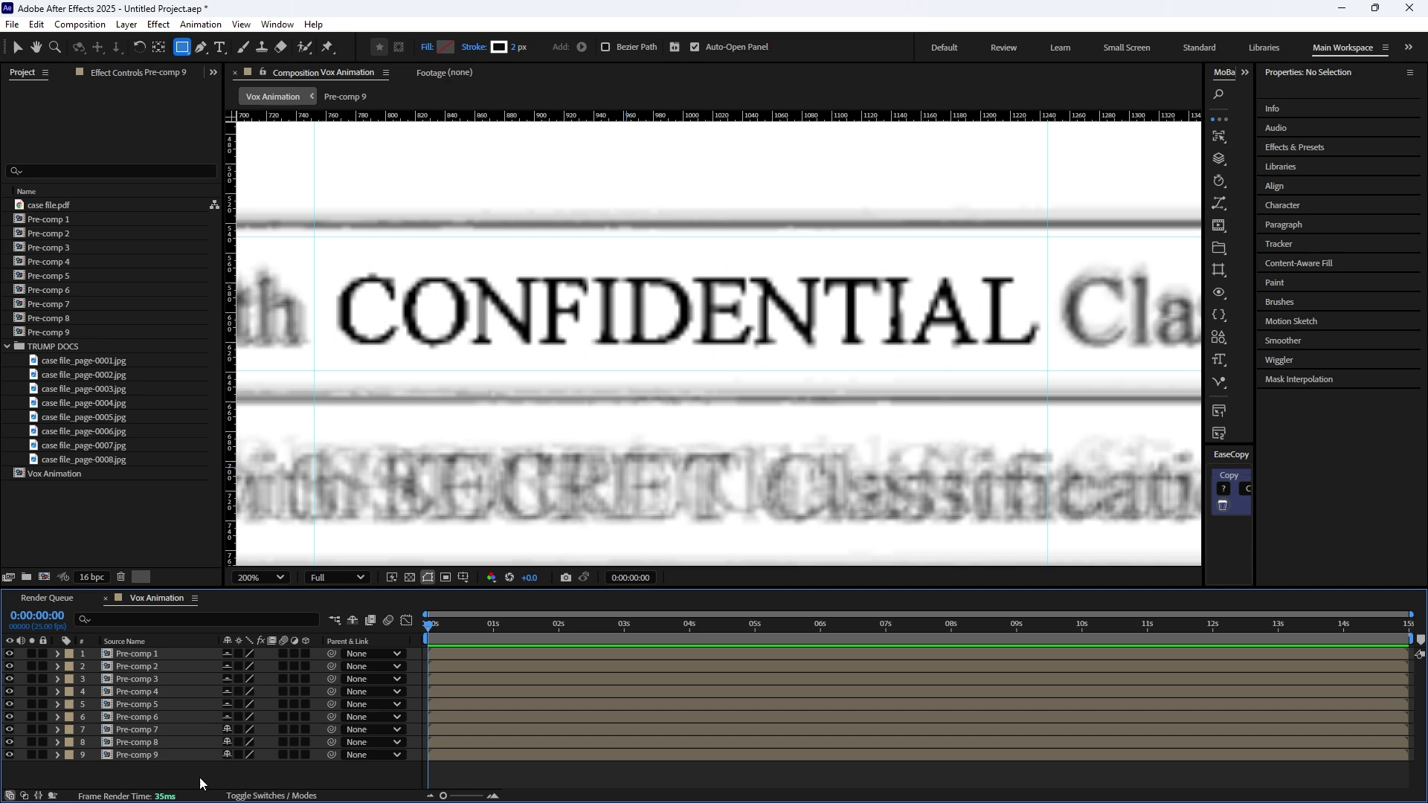
Fit the whole page in the viewer at 50% and marquee-select all nine pre-comp layers
scroll(474, 405, "down", 4)
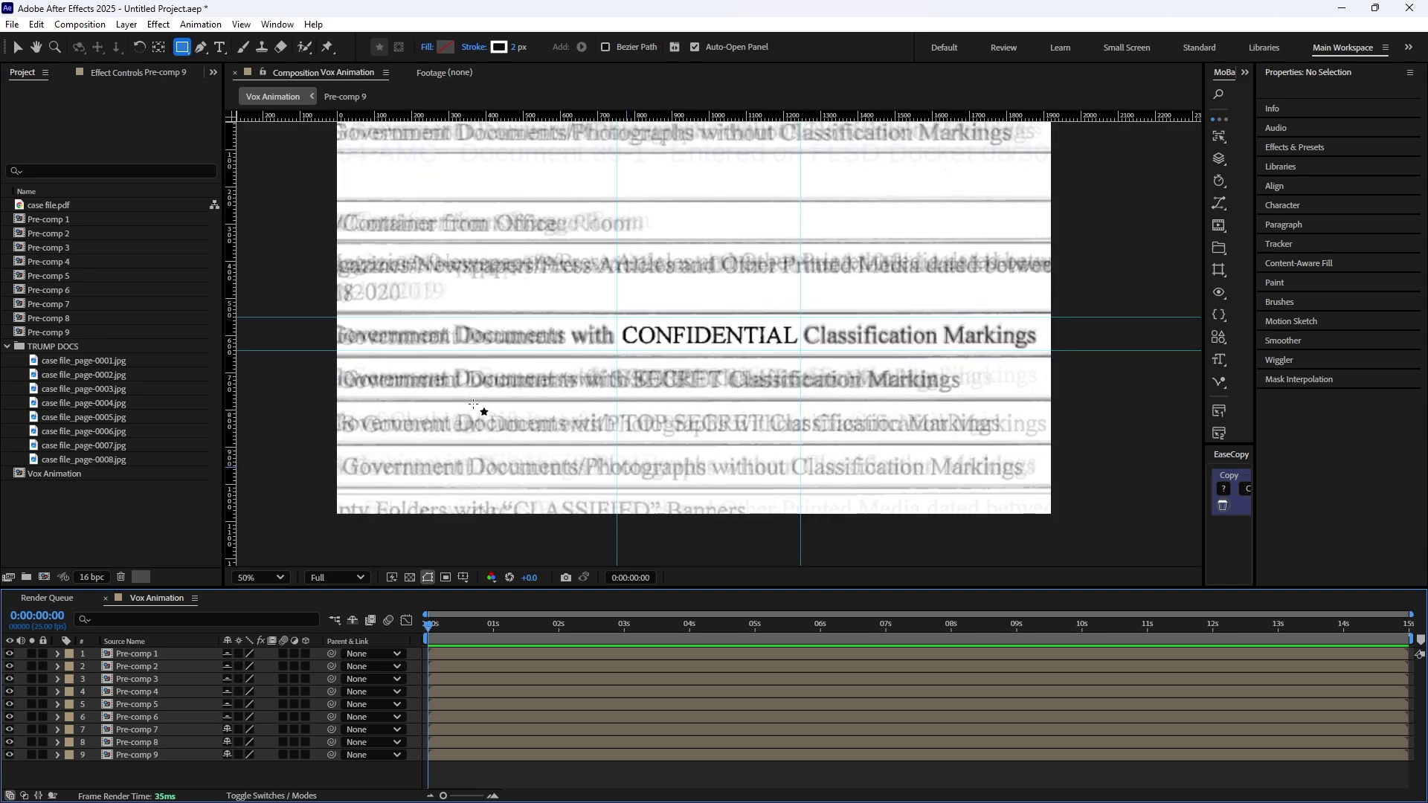
scroll(474, 405, "down", 1)
scroll(474, 405, "up", 1)
key("h")
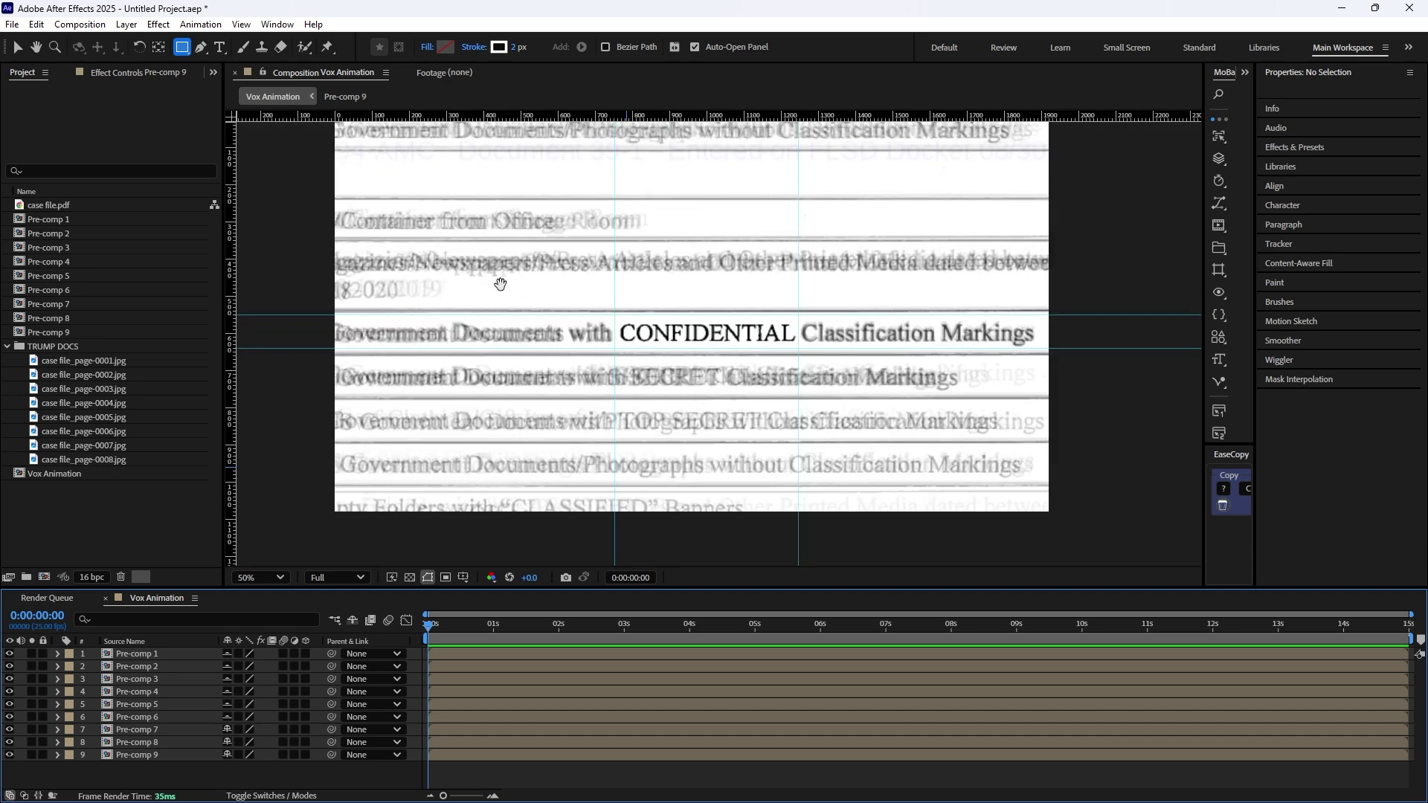
left_click_drag(500, 290, 508, 320)
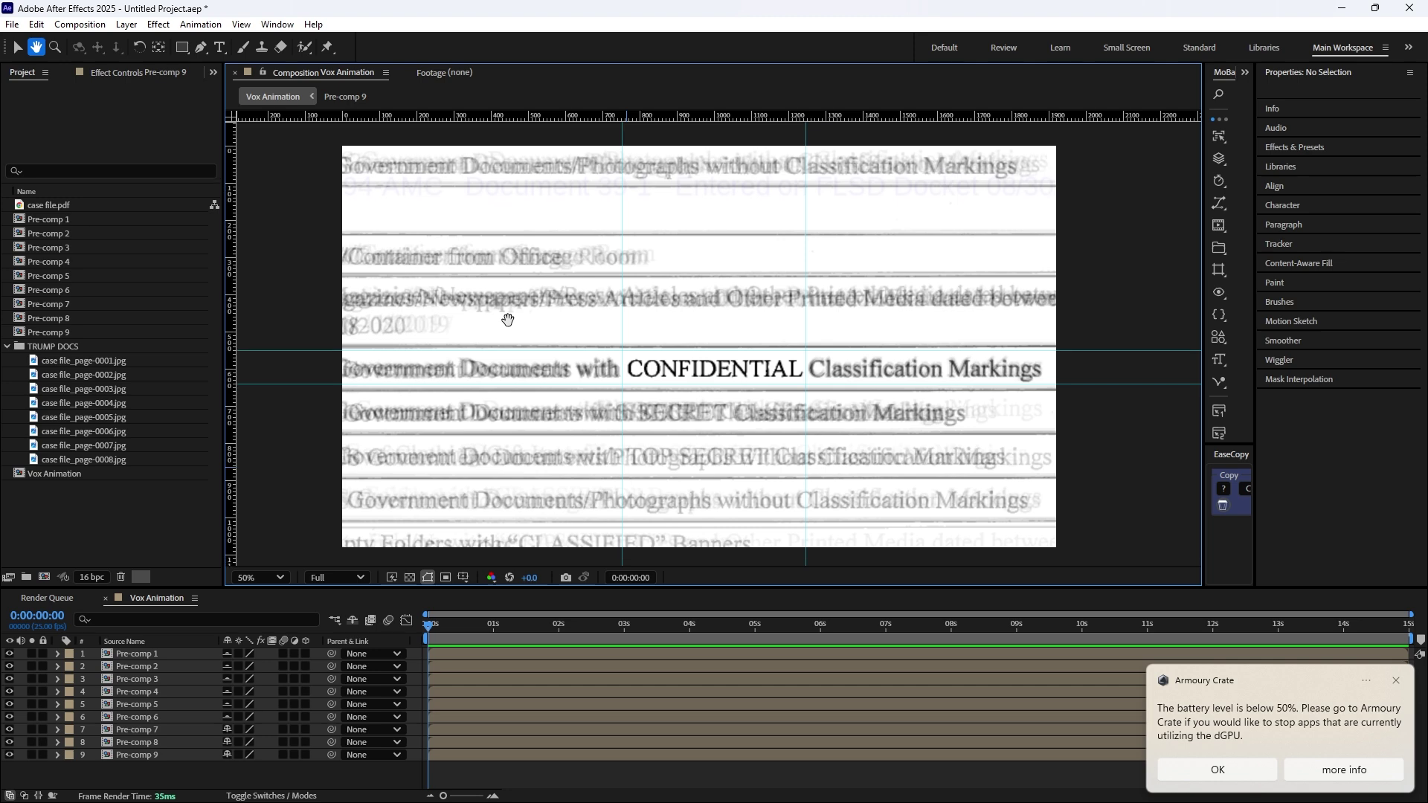
key("q")
left_click(20, 50)
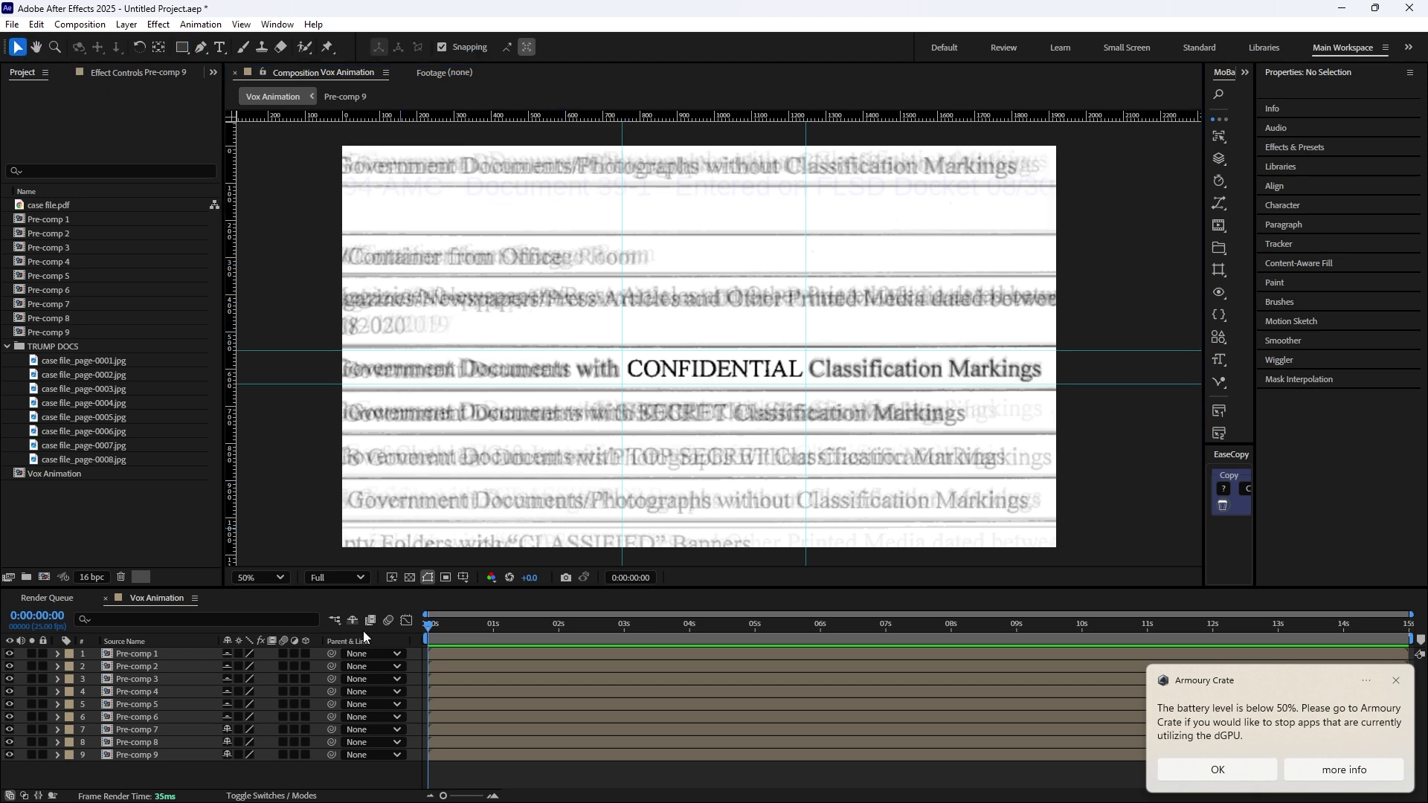
left_click_drag(163, 767, 136, 627)
Trim all nine pre-comp layers' out points to 0:00:00:04 and zoom the timeline to frames
key("ctrl+Right")
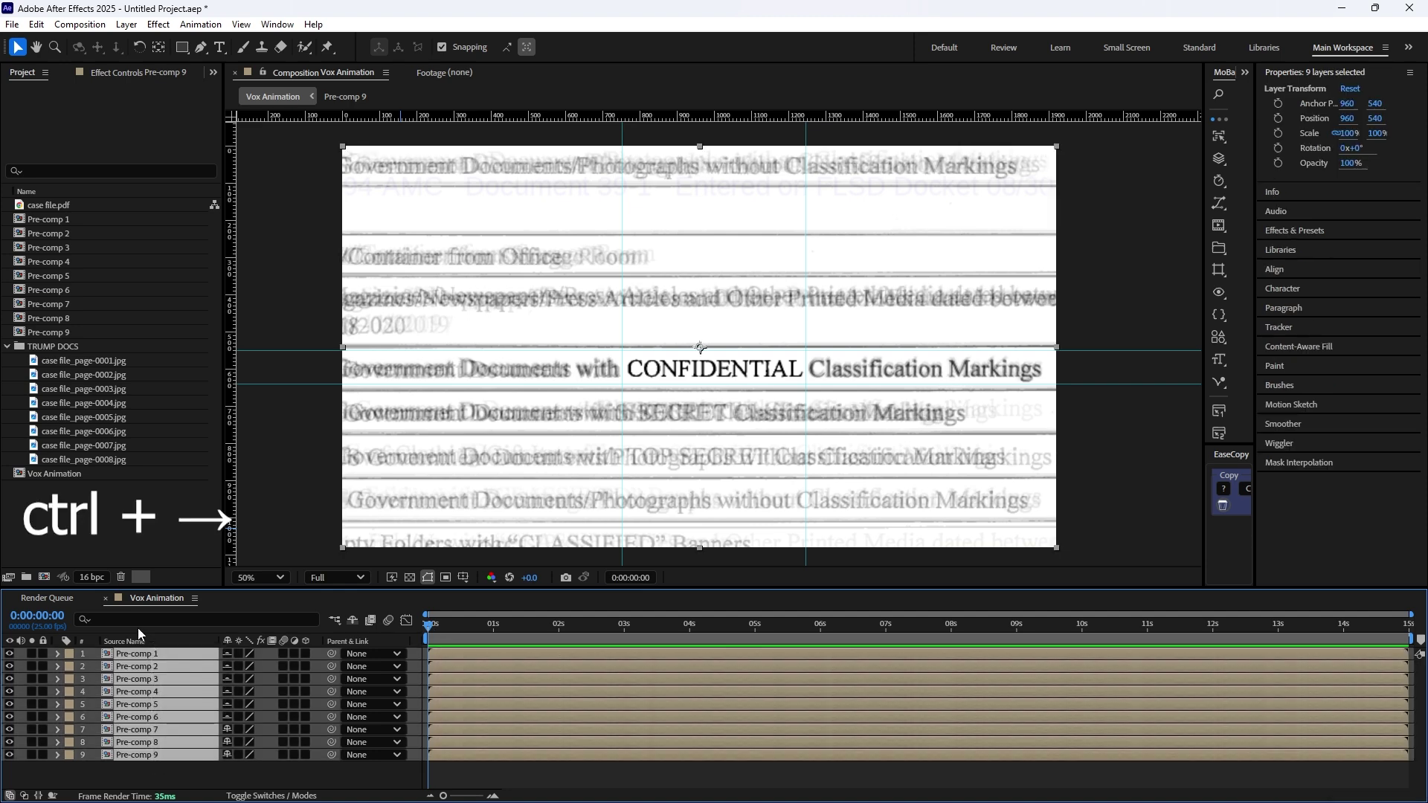
key("ctrl+Right")
key("ctrl+Right")
key("ctrl+Right")
key("ctrl+Right")
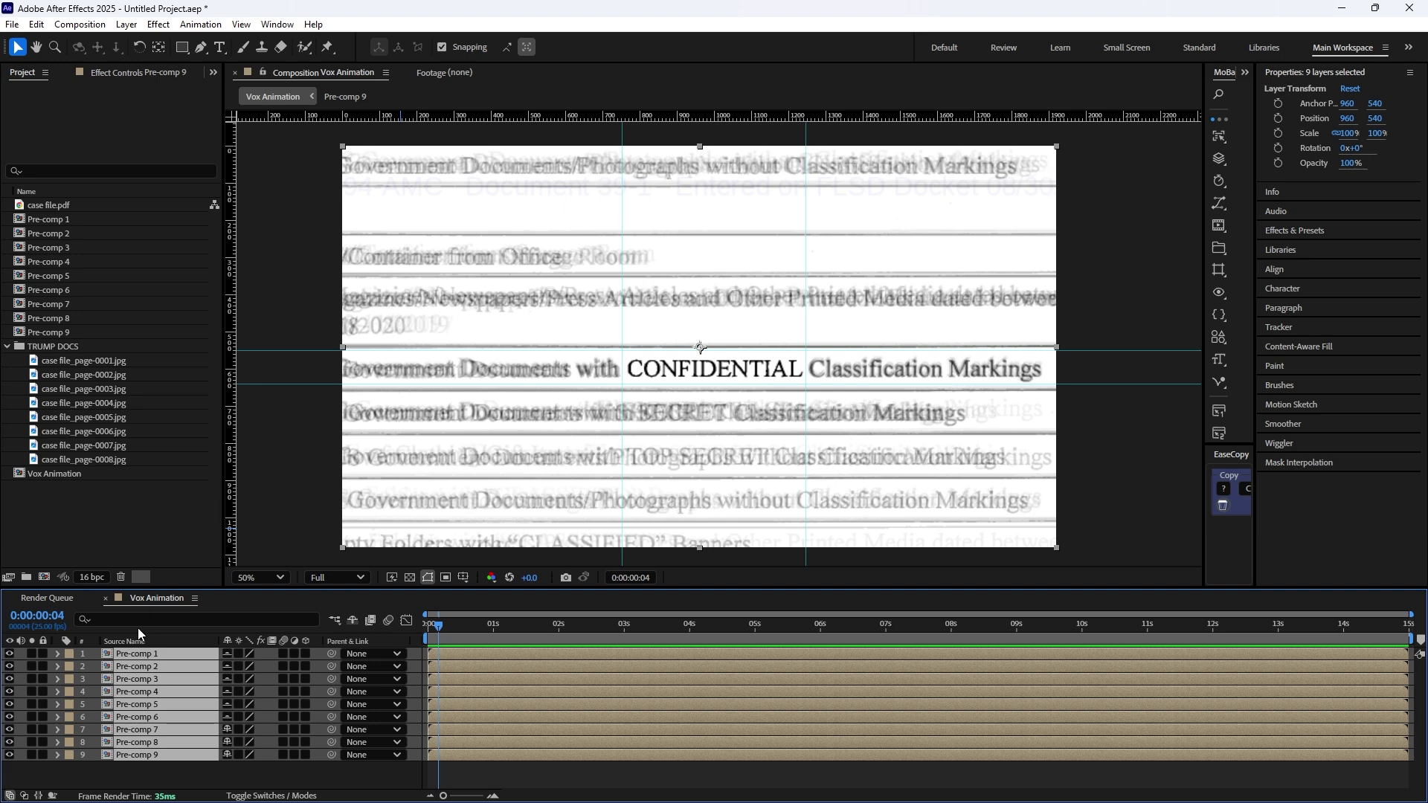
key("alt+bracketright")
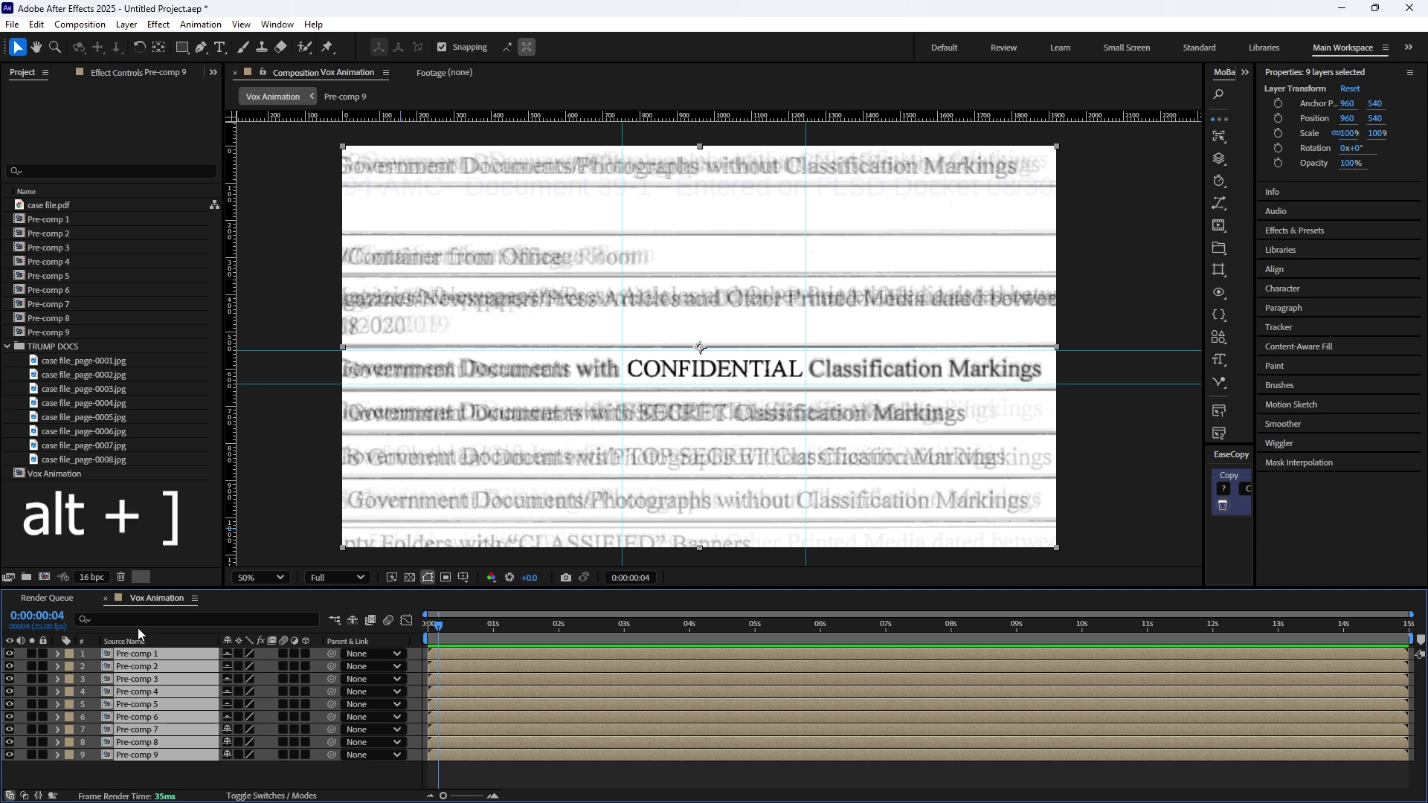
key("semicolon")
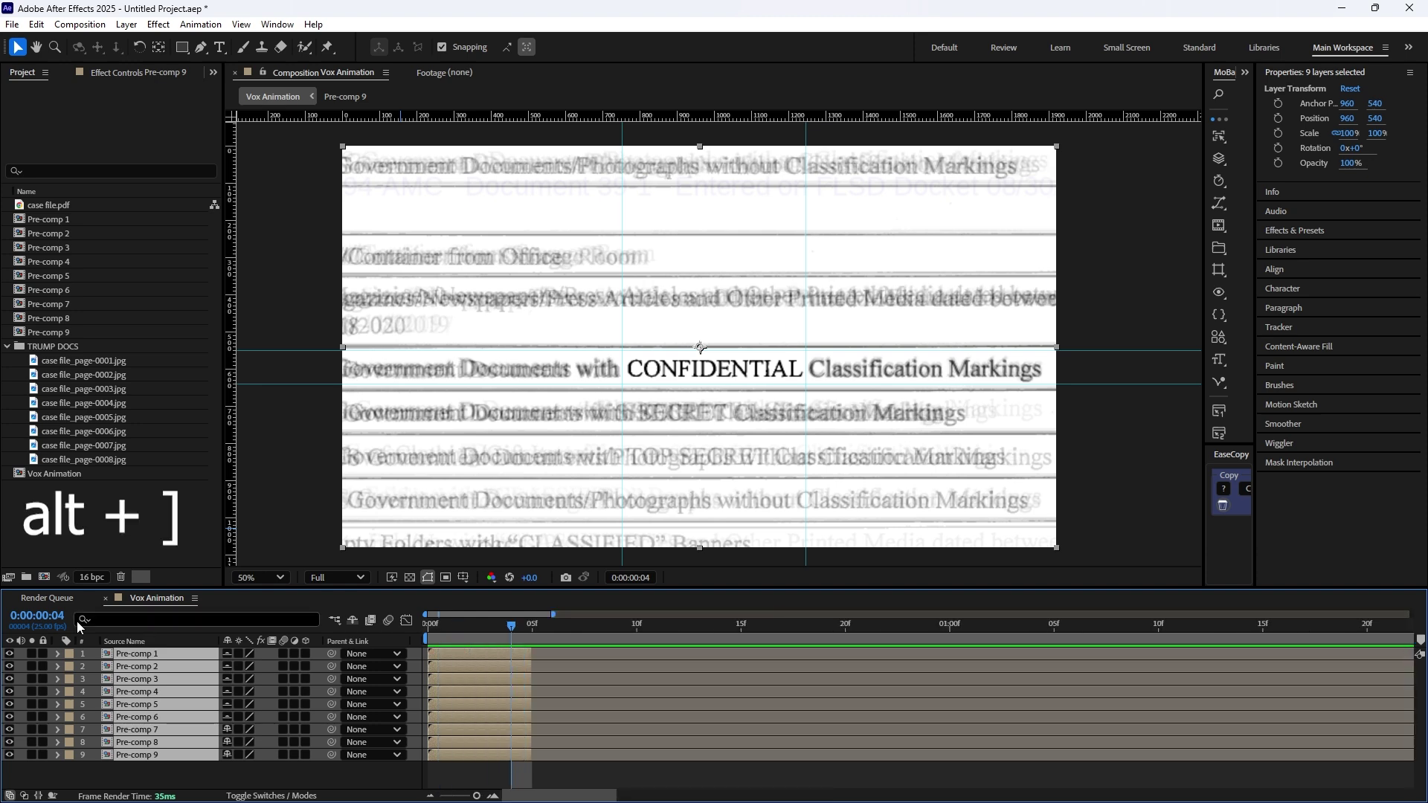
Select all nine pre-comps and apply Sequence Layers with overlap off so pages play back-to-back
left_click(162, 778)
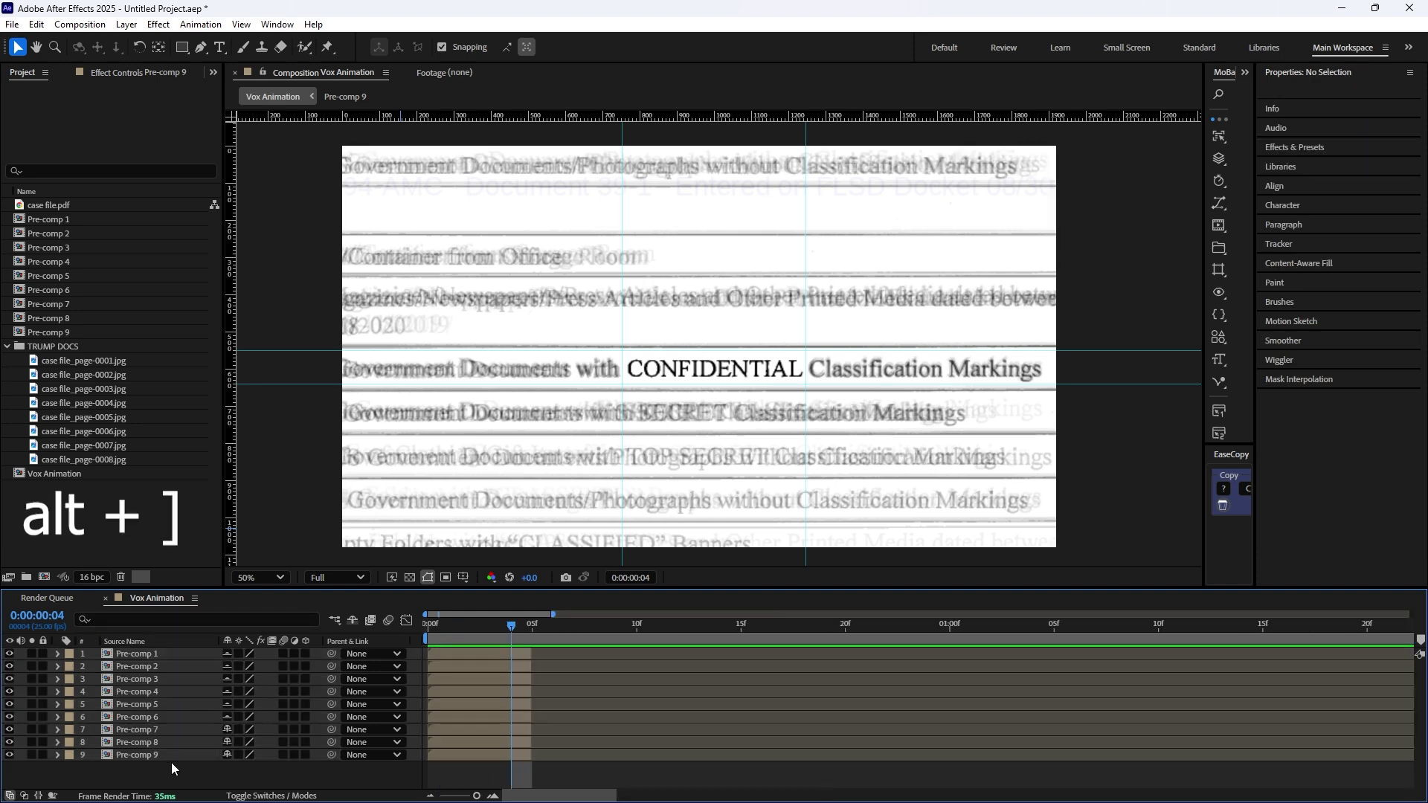
left_click(158, 654)
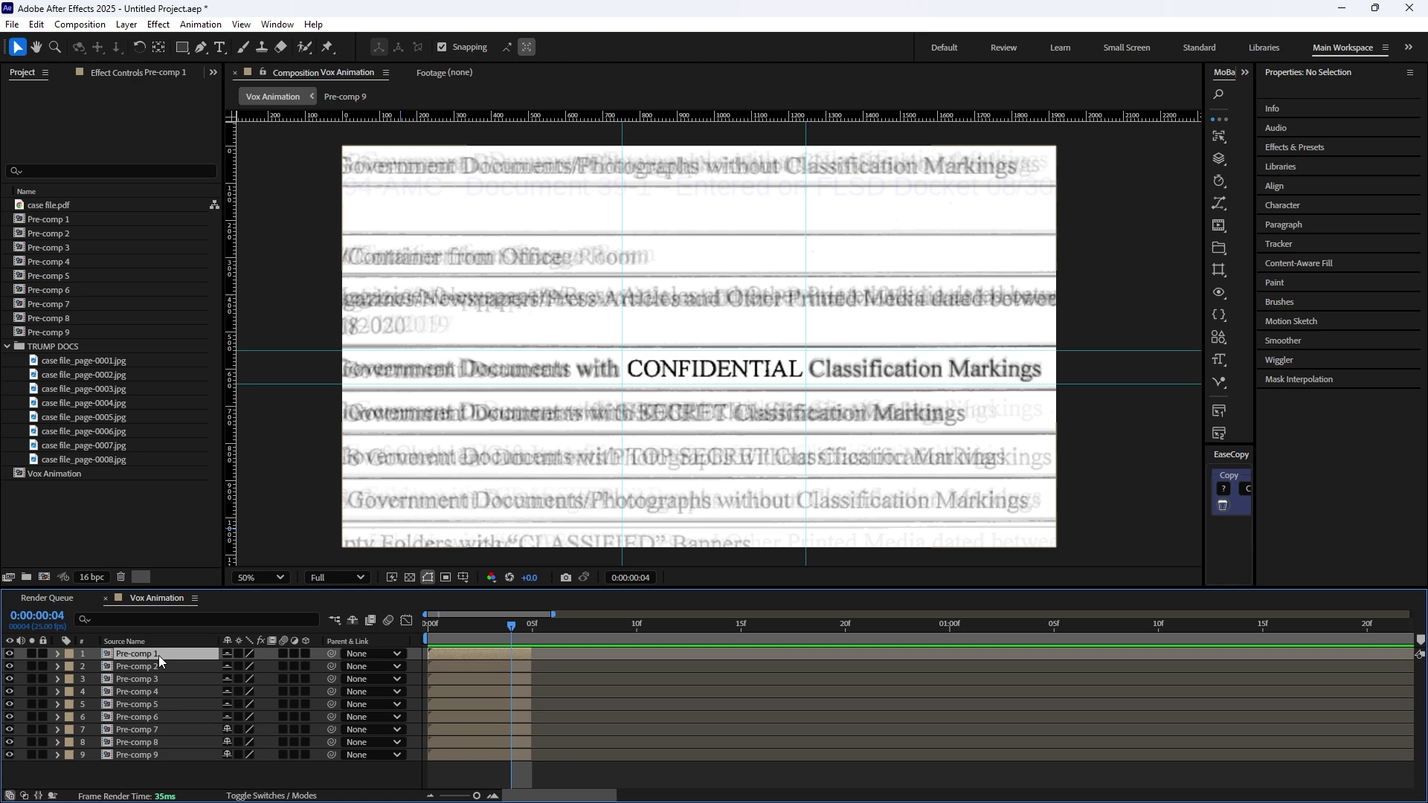
left_click(166, 758, "shift")
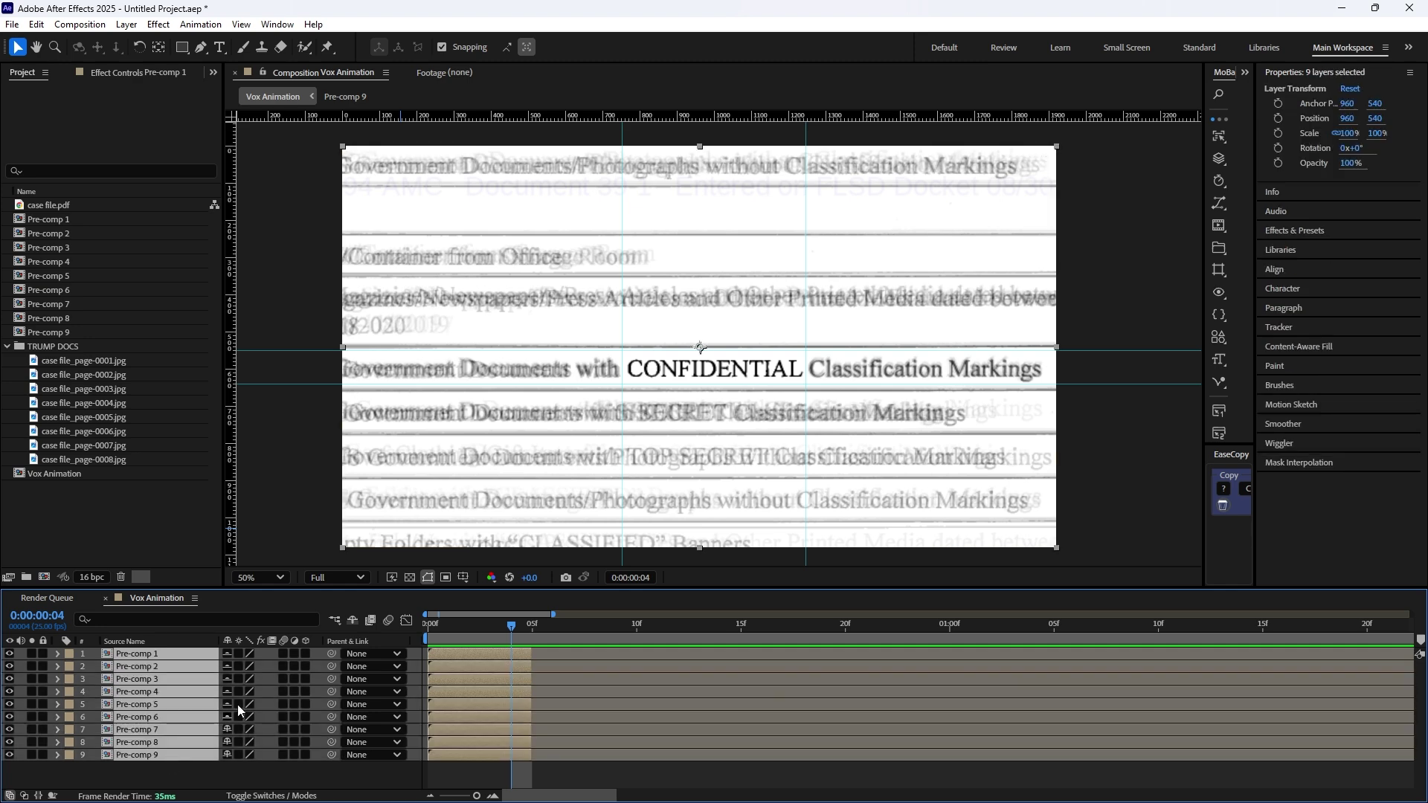
right_click(198, 656)
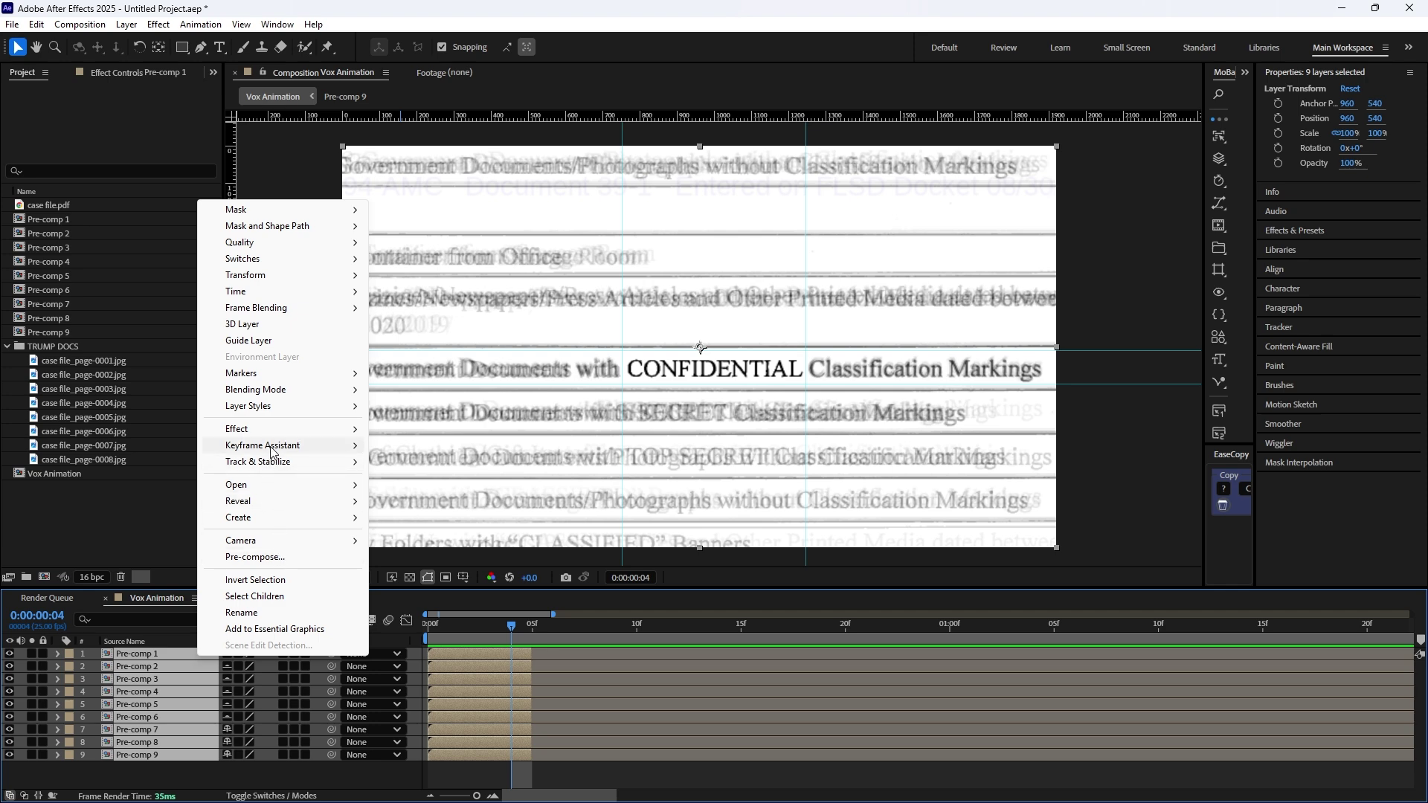
mouse_move(327, 445)
left_click(439, 642)
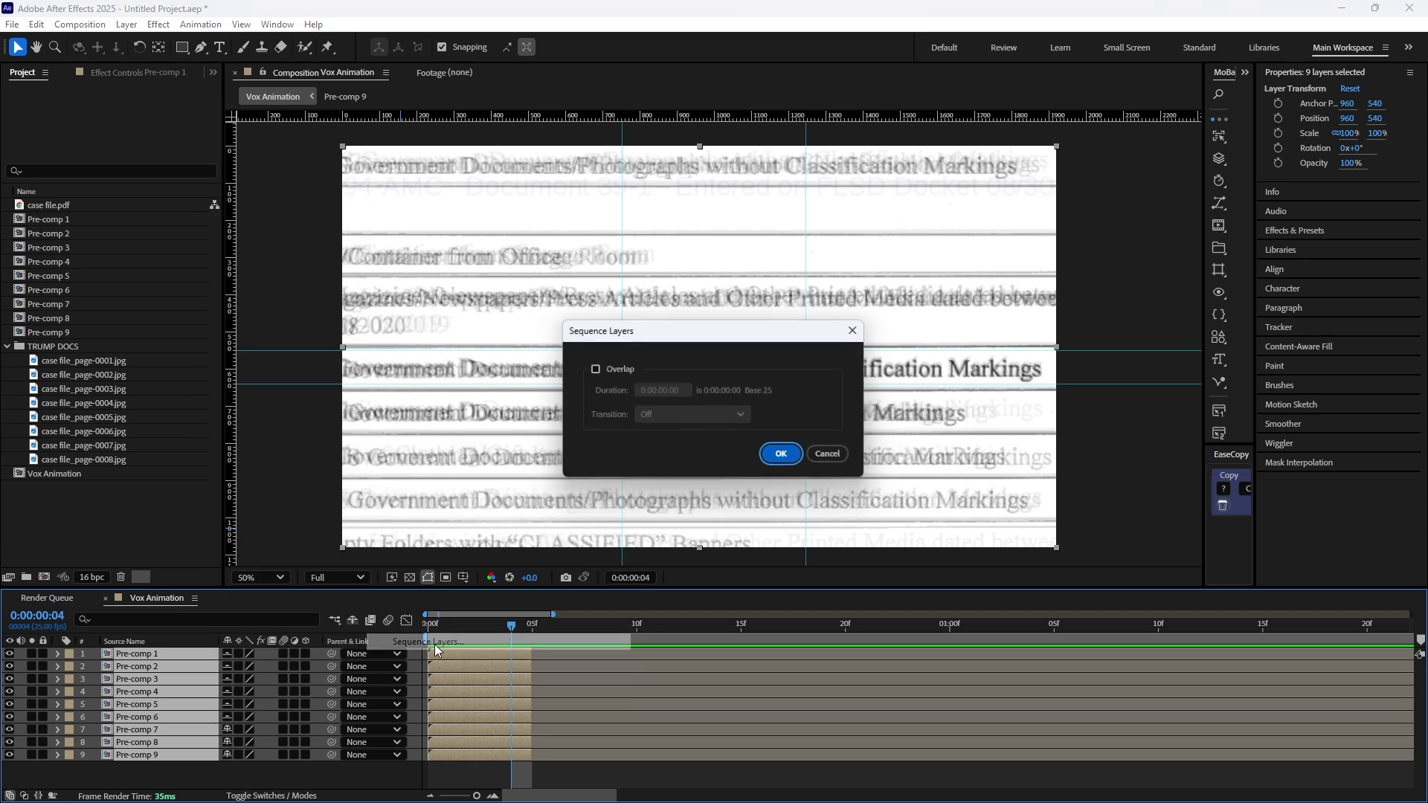
left_click(783, 456)
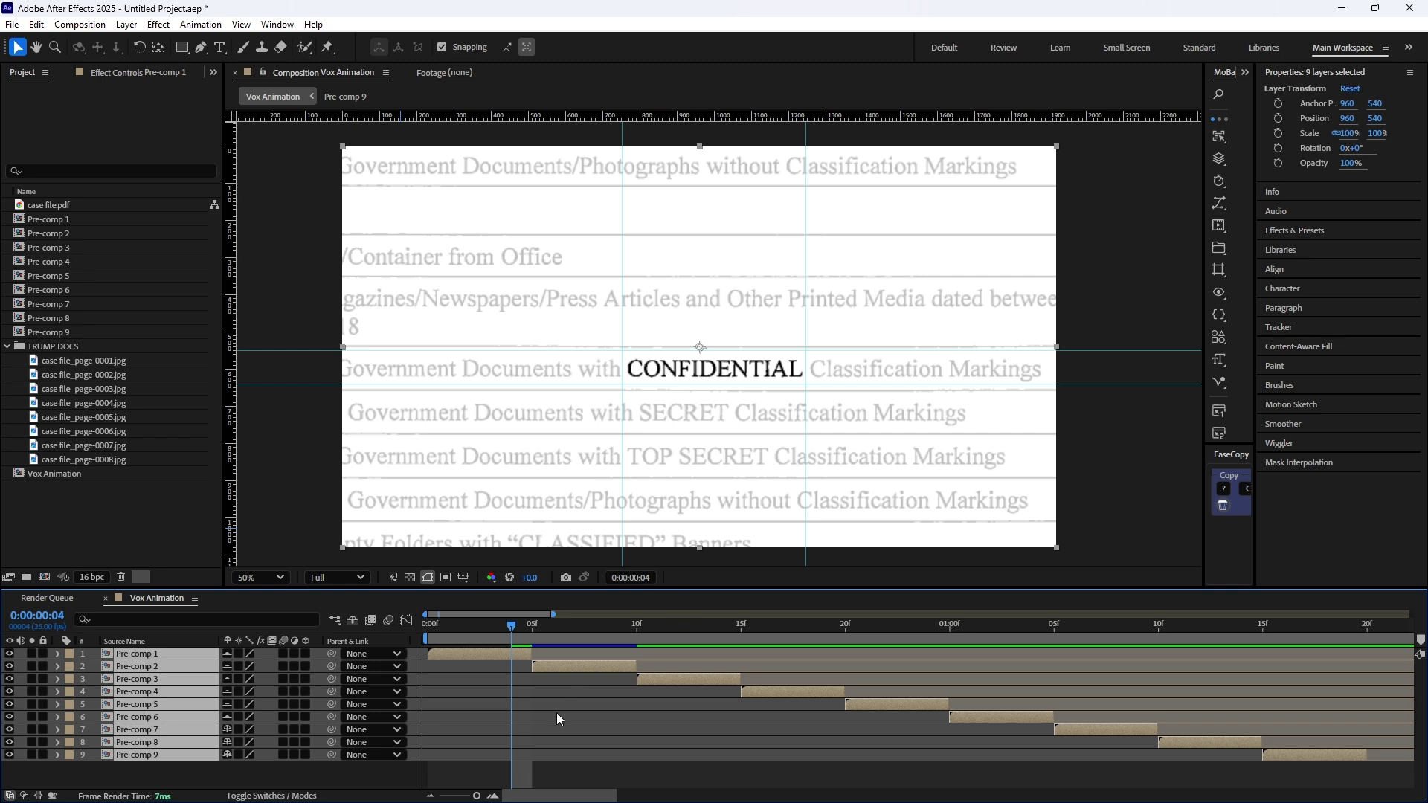
Preview the sequenced pages from time 0, stopping around two seconds
scroll(557, 713, "down", 3)
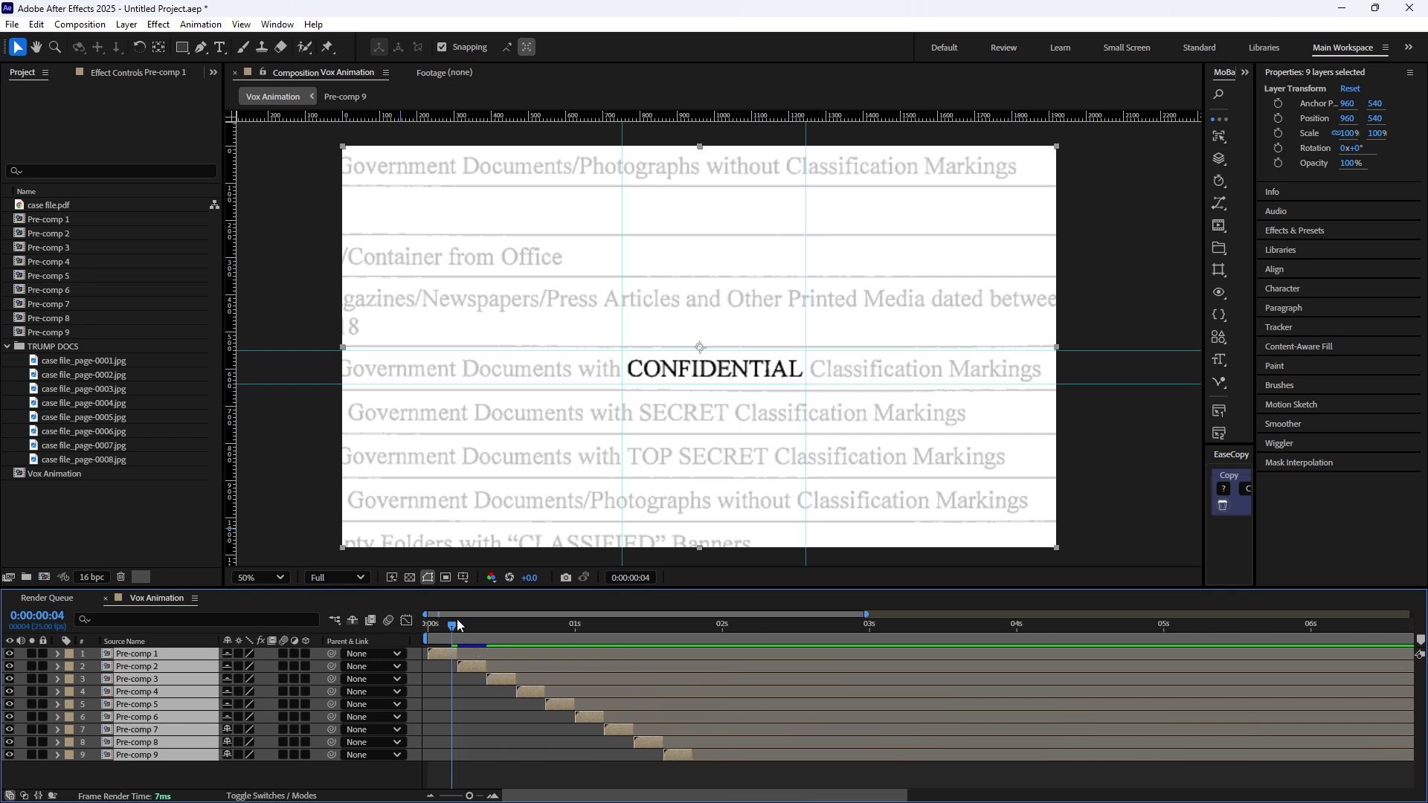
left_click_drag(457, 625, 409, 634)
key("space")
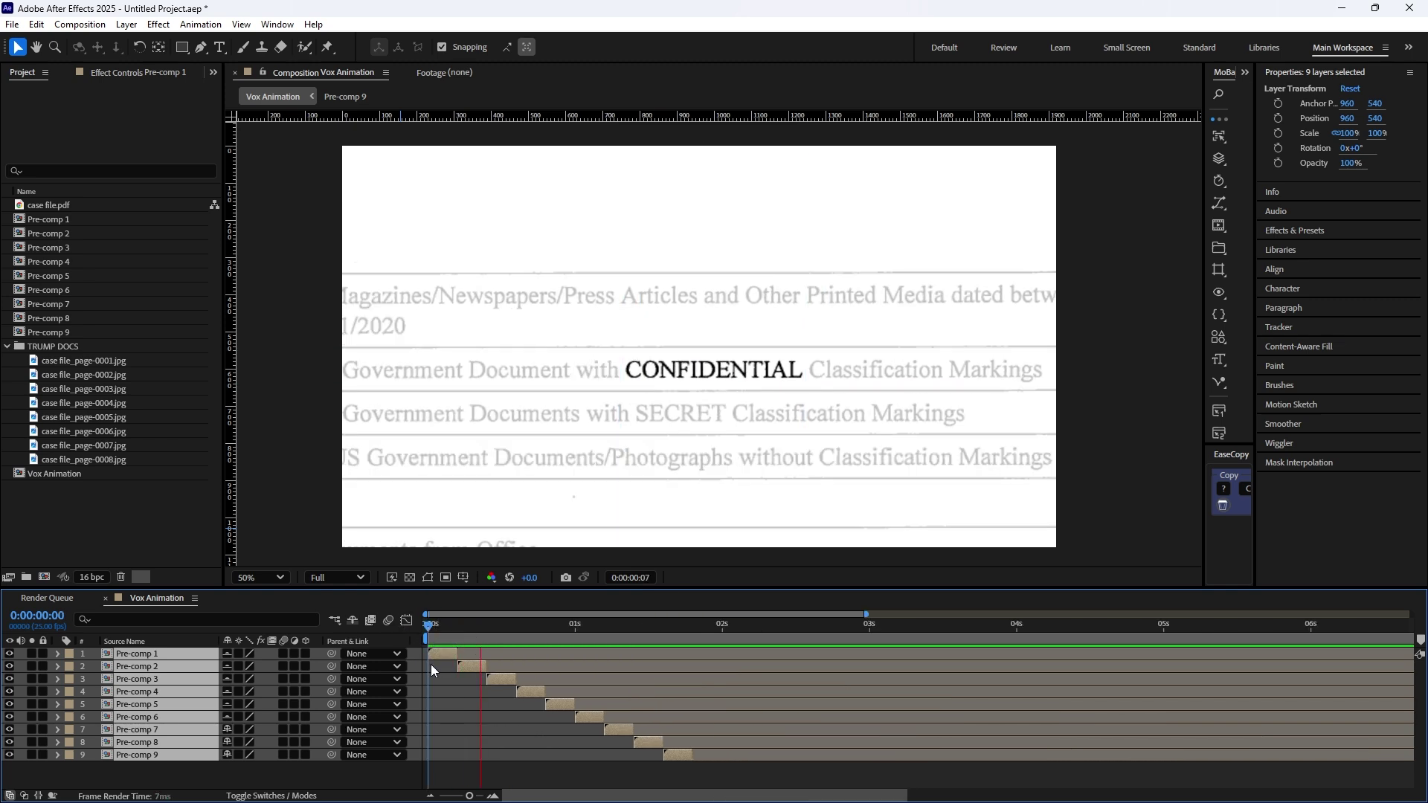
key("space")
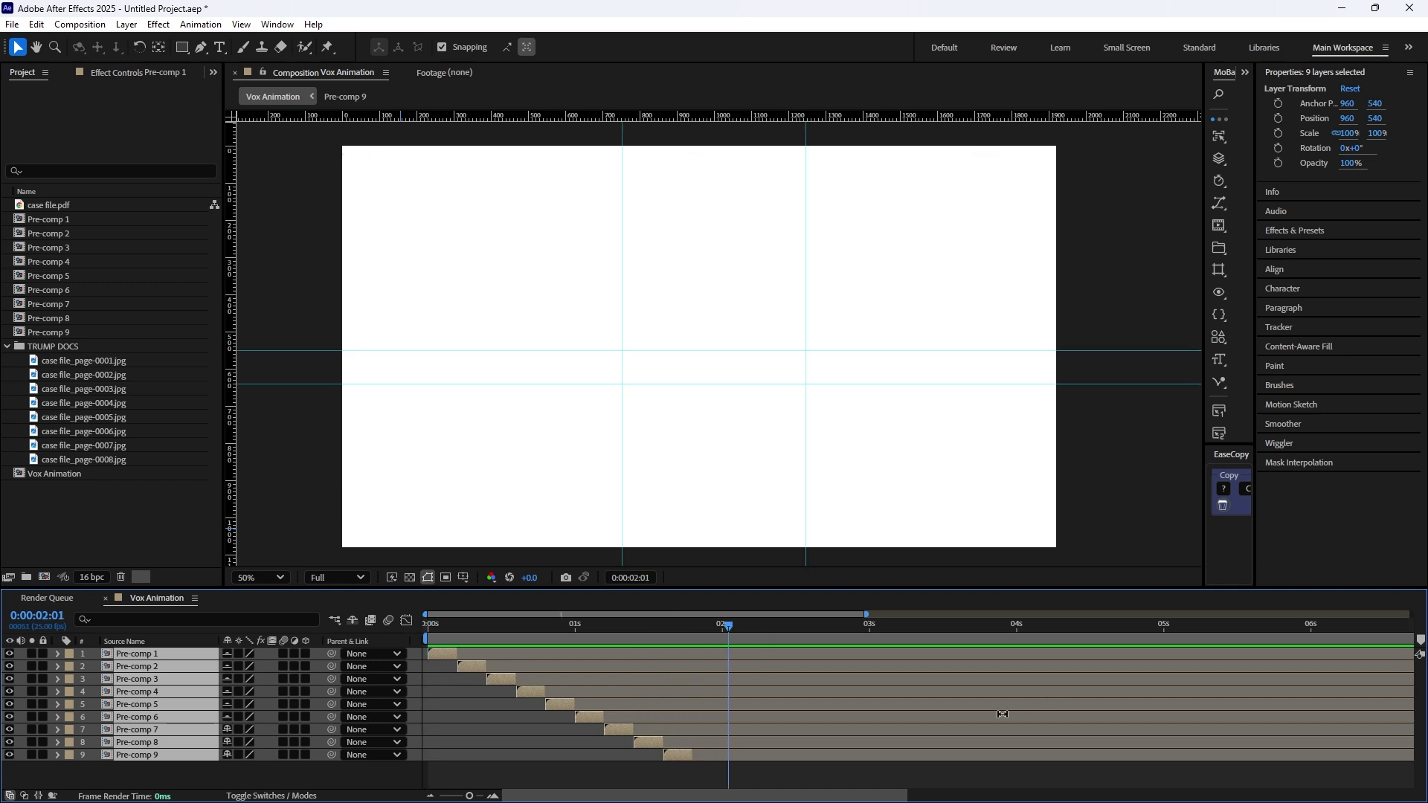
End the work area at about 2 seconds, preview again, and zoom the viewer from 25% to 100%
scroll(1000, 716, "down", 5)
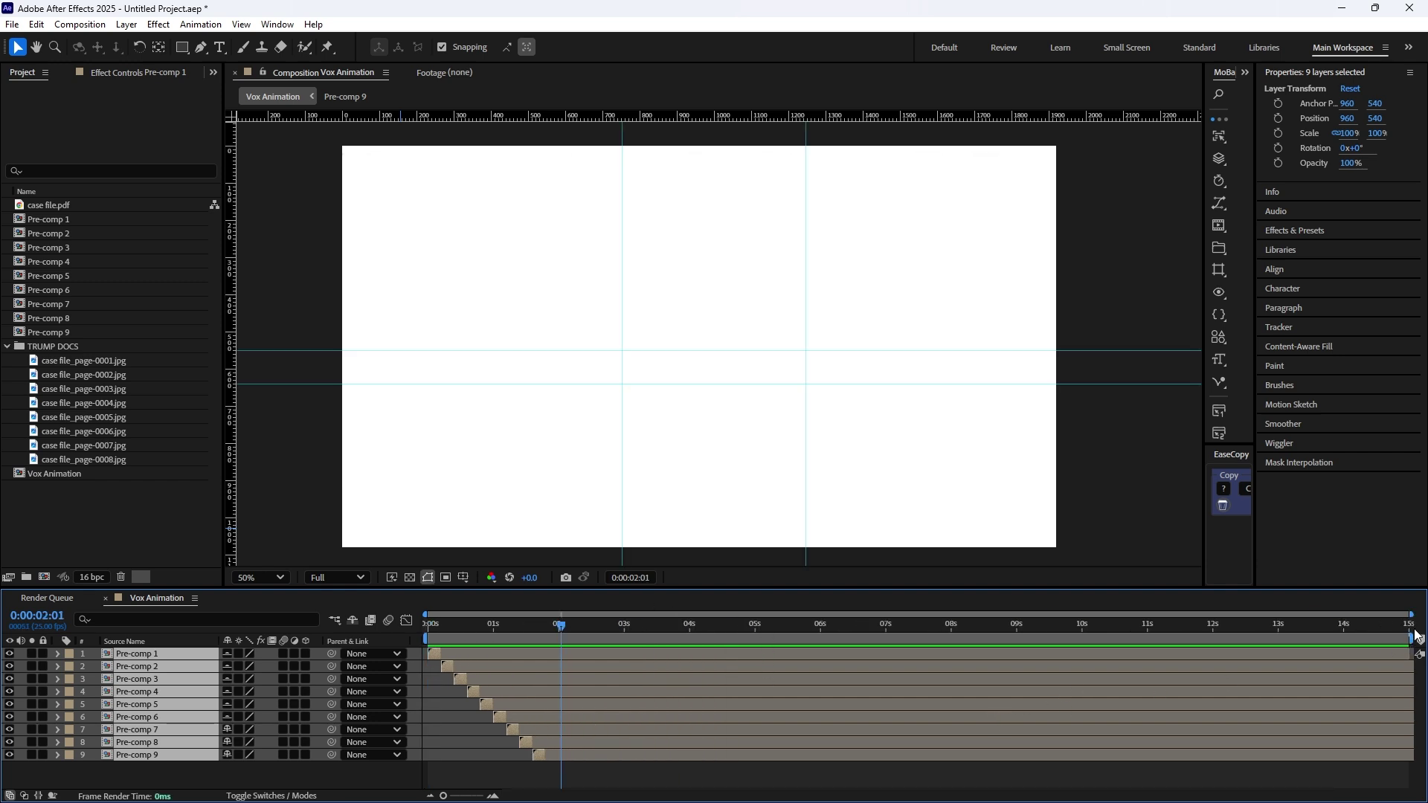
left_click_drag(1404, 638, 545, 667)
scroll(543, 669, "up", 5)
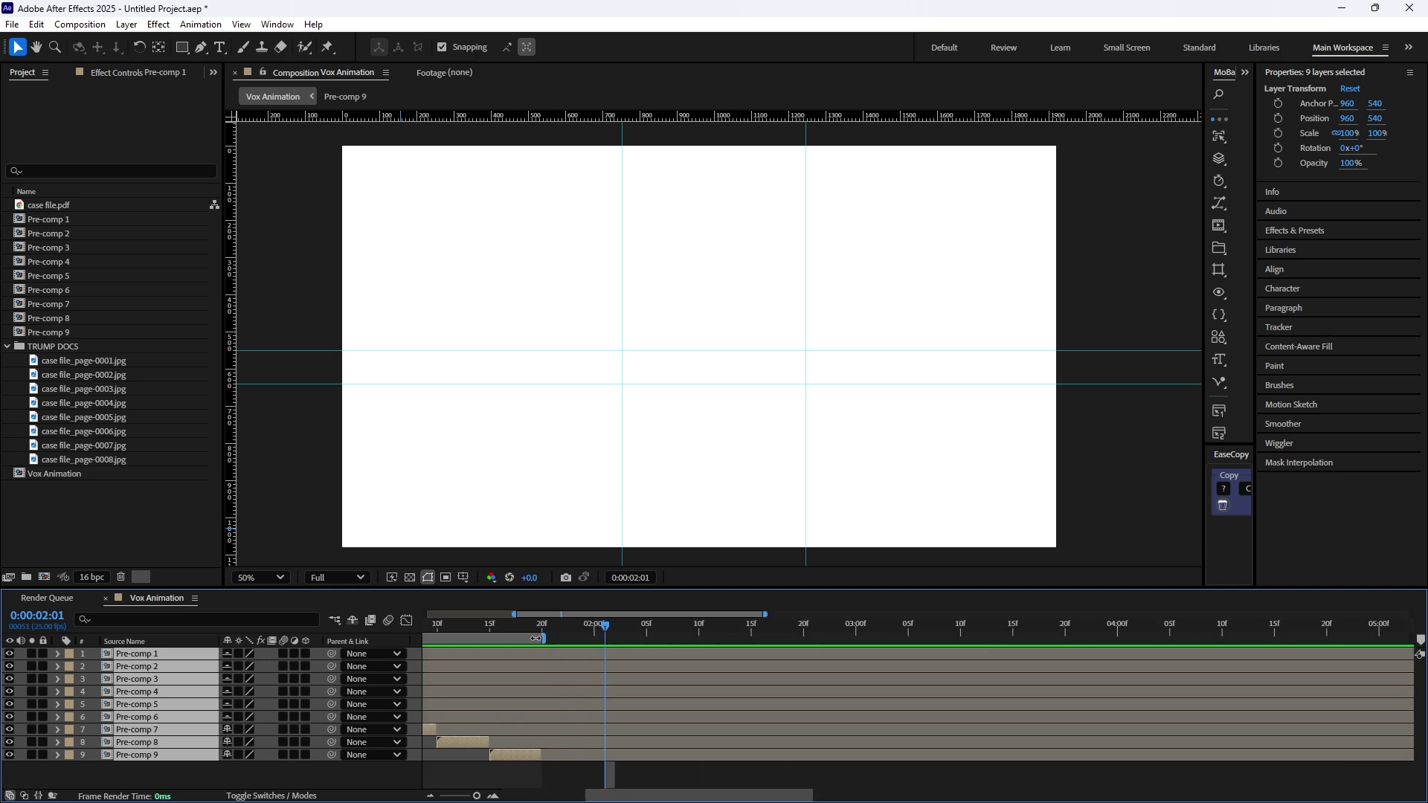
scroll(538, 680, "up", 3)
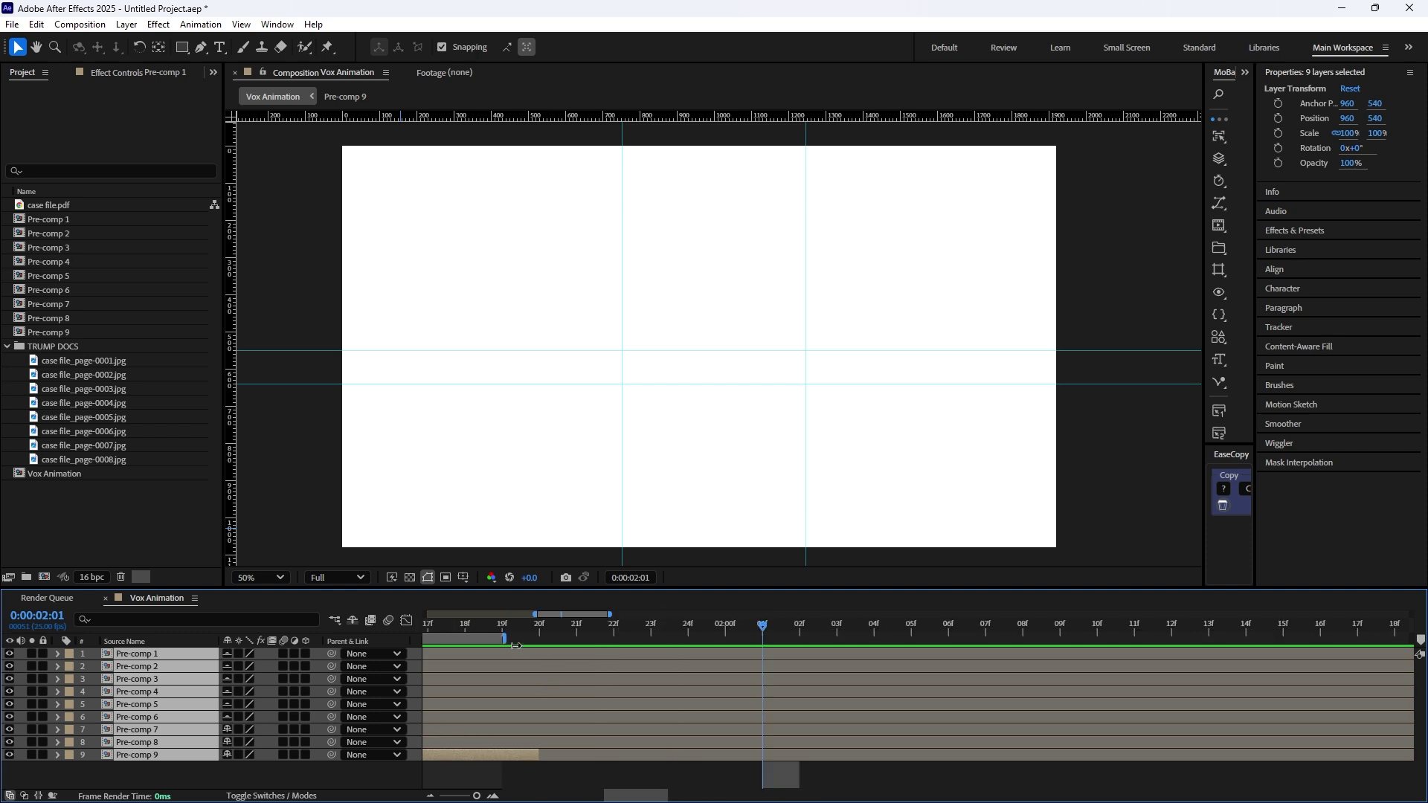
scroll(568, 707, "down", 5)
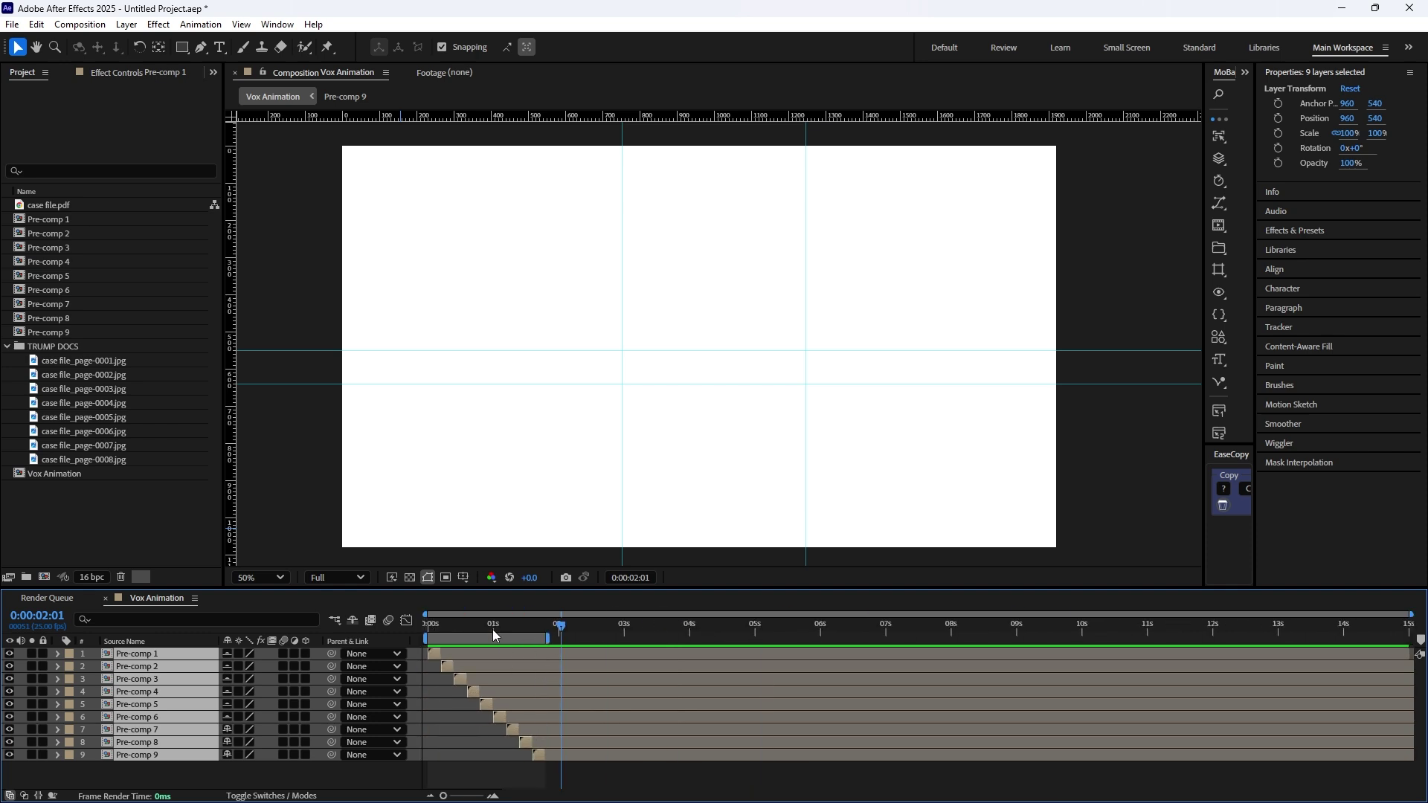
key("space")
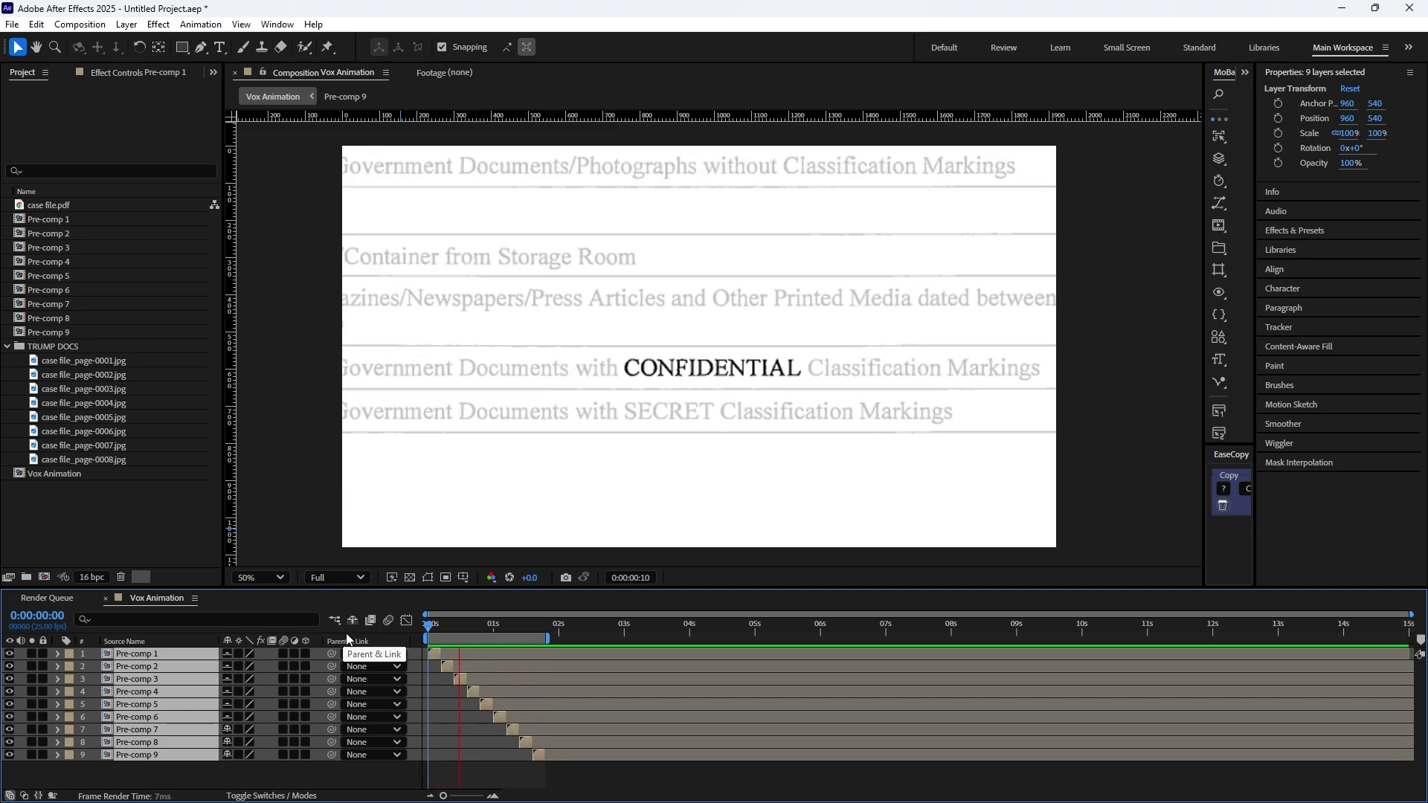
key("comma")
key("comma")
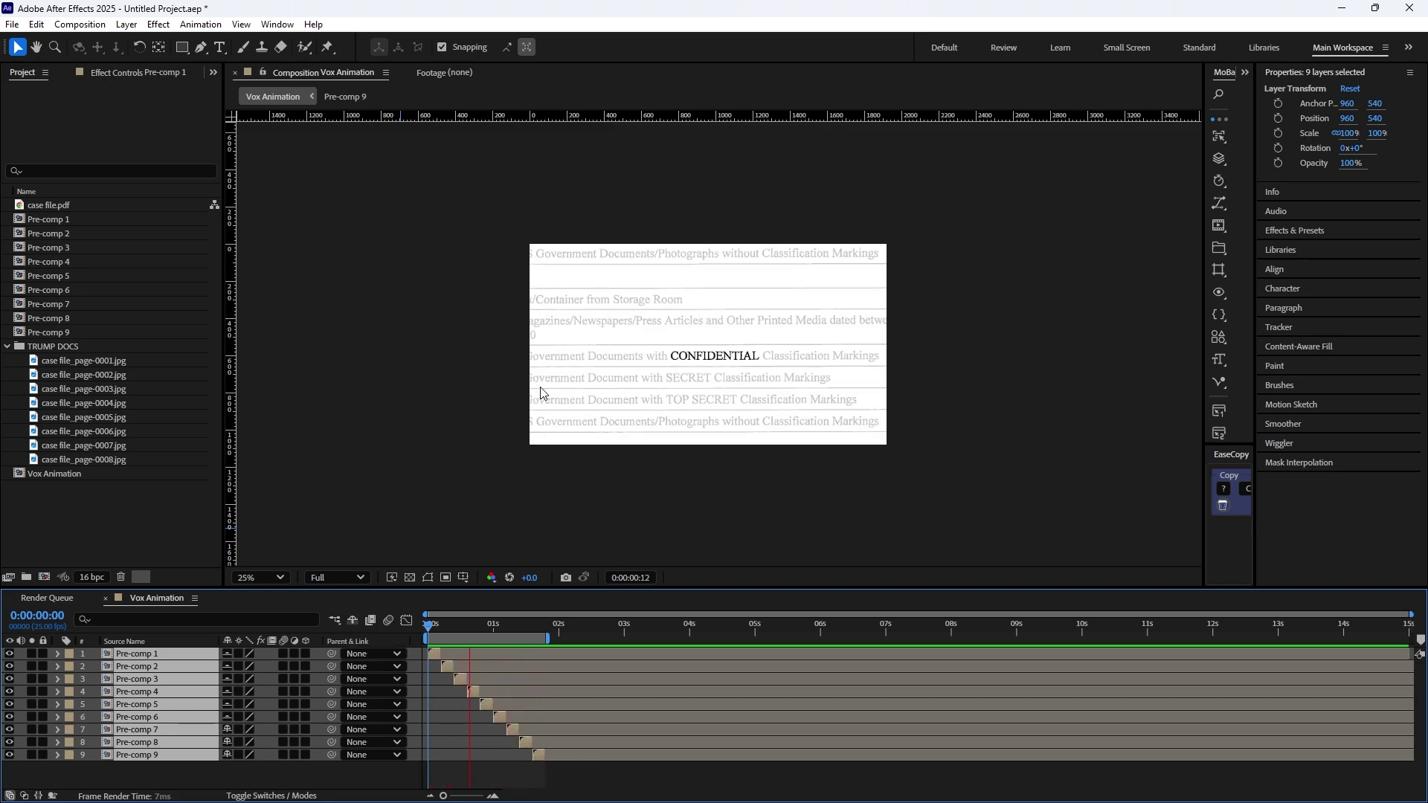
key("period")
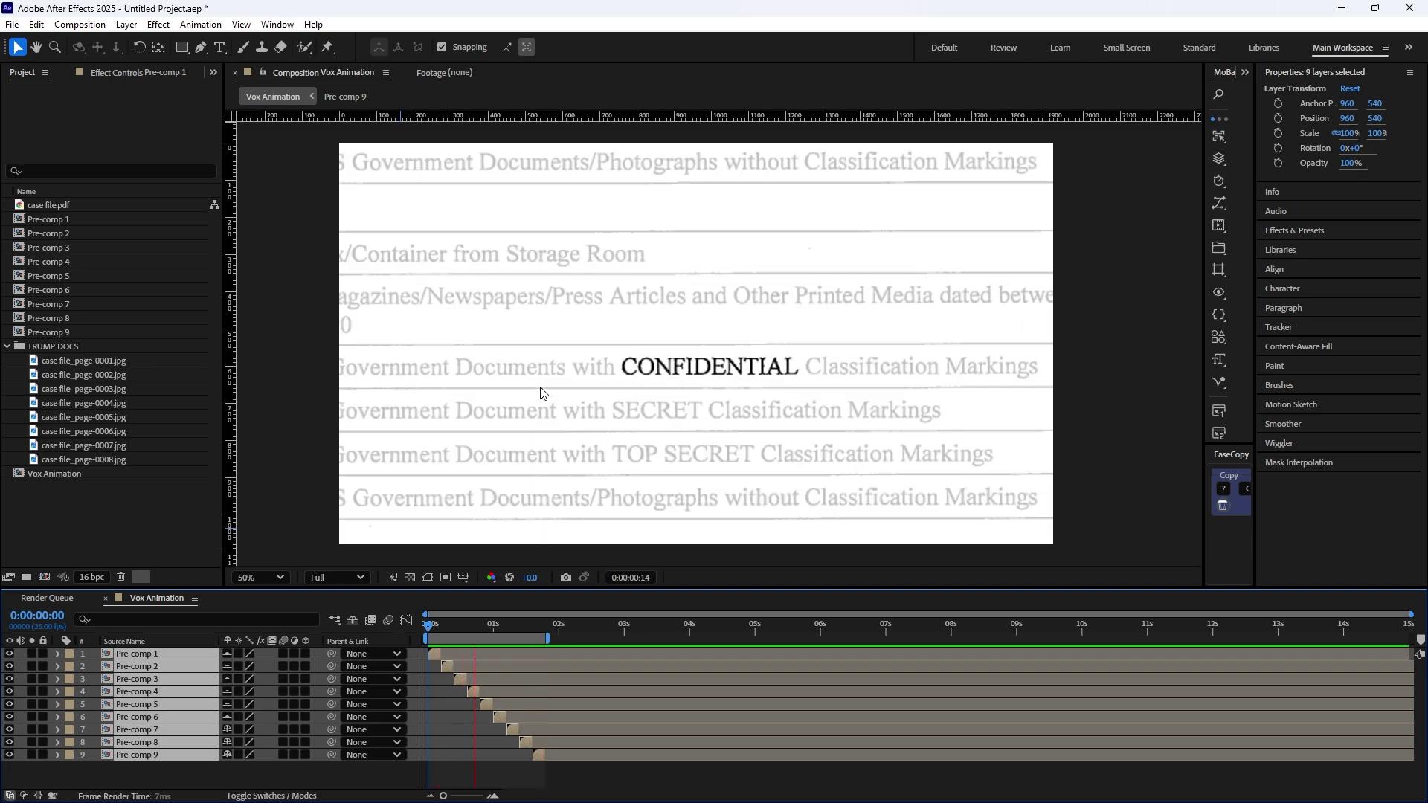
key("period")
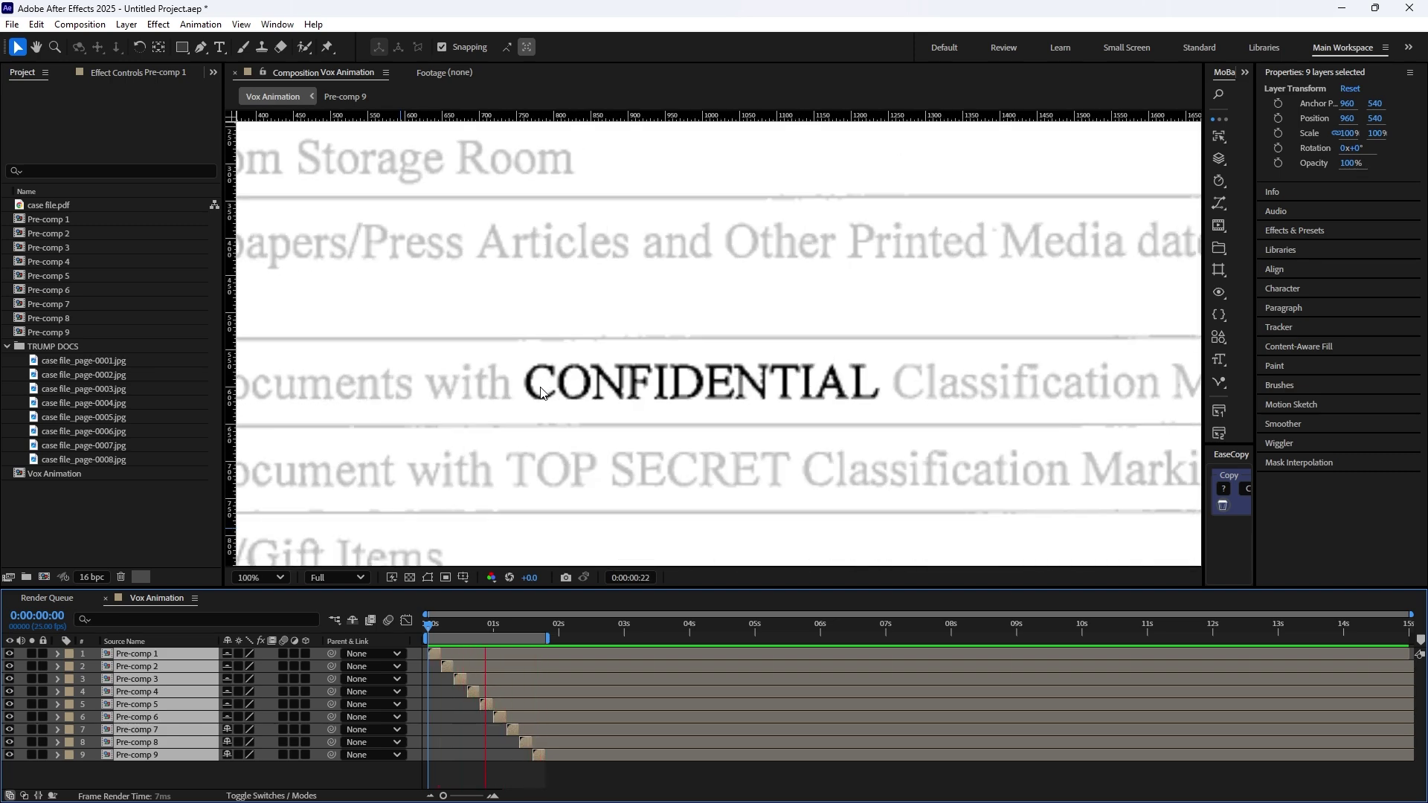